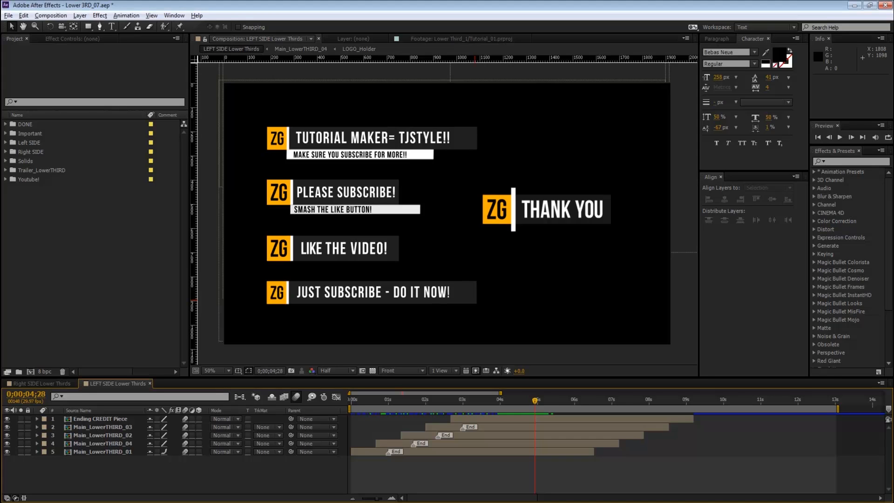
# Step: Create a new composition named Main with the HDTV 1080 29.97 preset and a five-second duration
pyautogui.hotkey('ctrl', 'n')
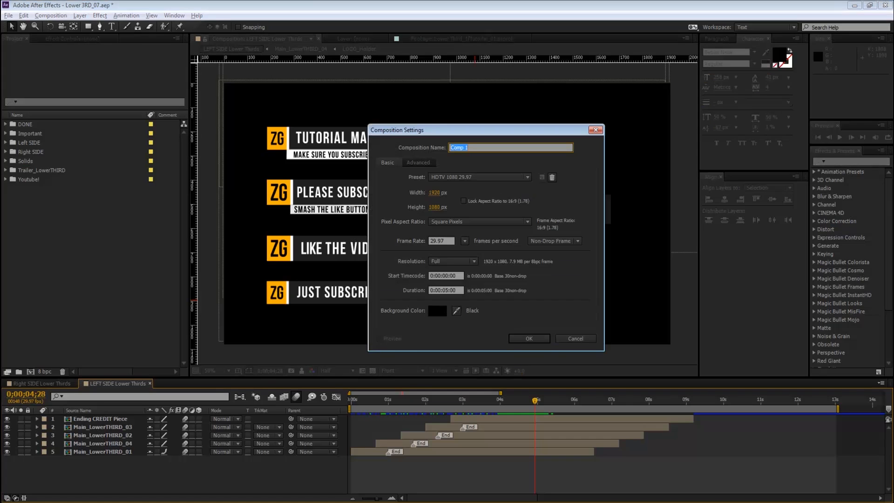
pyautogui.write('Main')
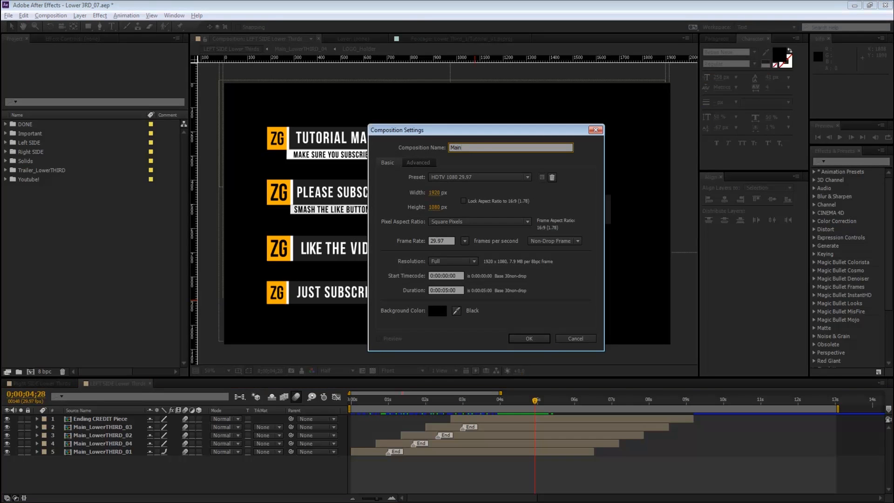
pyautogui.press('Return')
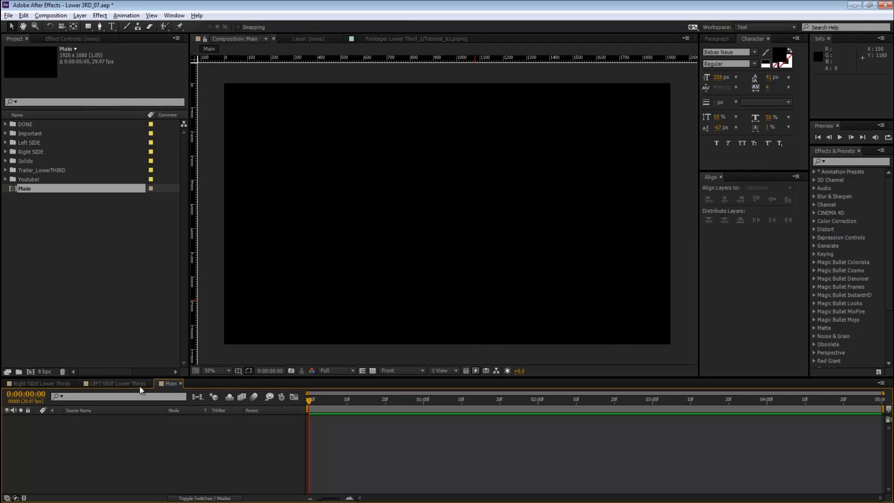
pyautogui.click(118, 383)
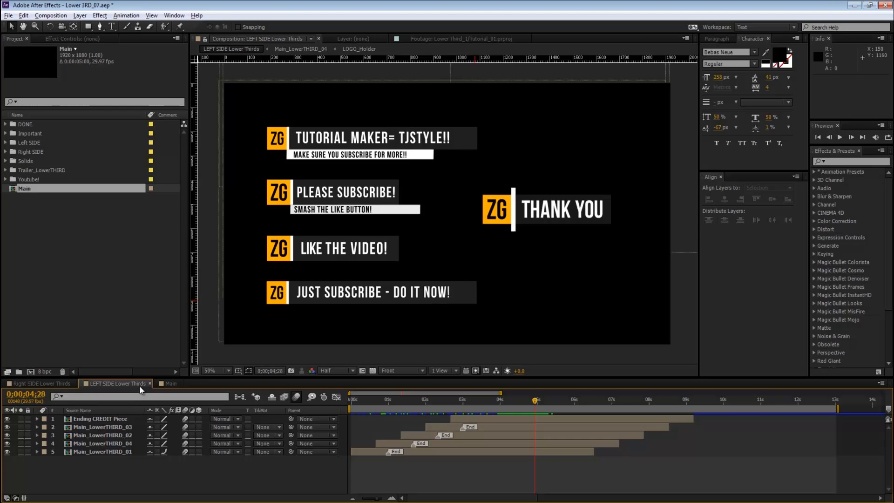
pyautogui.click(171, 383)
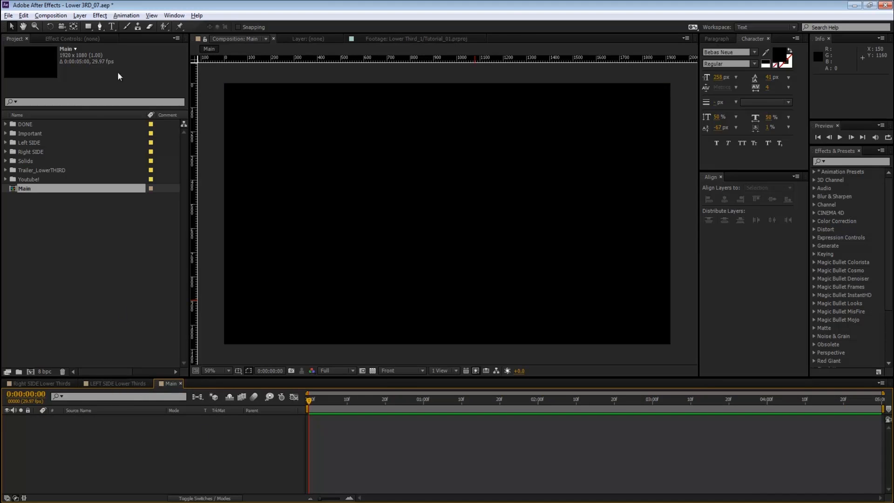
pyautogui.moveTo(89, 28); pyautogui.dragTo(113, 26)
pyautogui.moveTo(307, 178)
pyautogui.mouseDown()
pyautogui.moveTo(334, 194)
pyautogui.moveTo(443, 317)
pyautogui.mouseUp()
pyautogui.hotkey('ctrl', 'z')
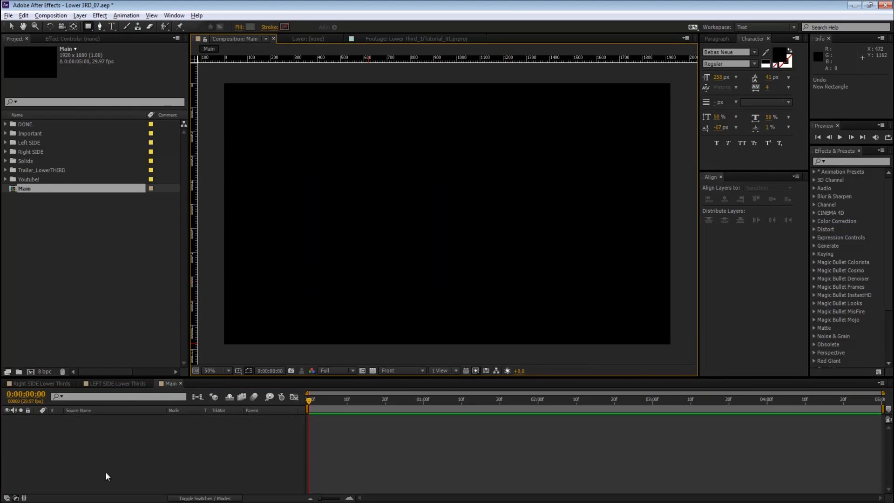
# Step: Create a composition-sized orange solid layer named LOGO BOX
pyautogui.hotkey('ctrl', 'y')
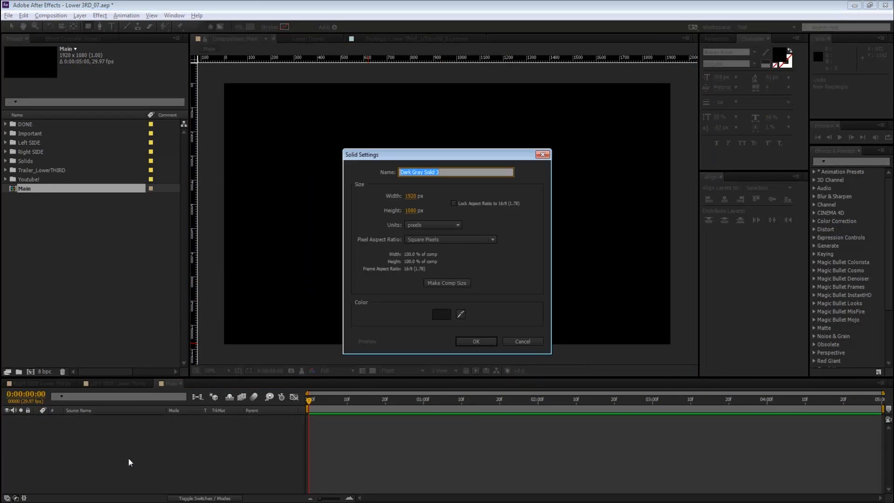
pyautogui.click(442, 314)
pyautogui.moveTo(455, 447); pyautogui.dragTo(455, 445)
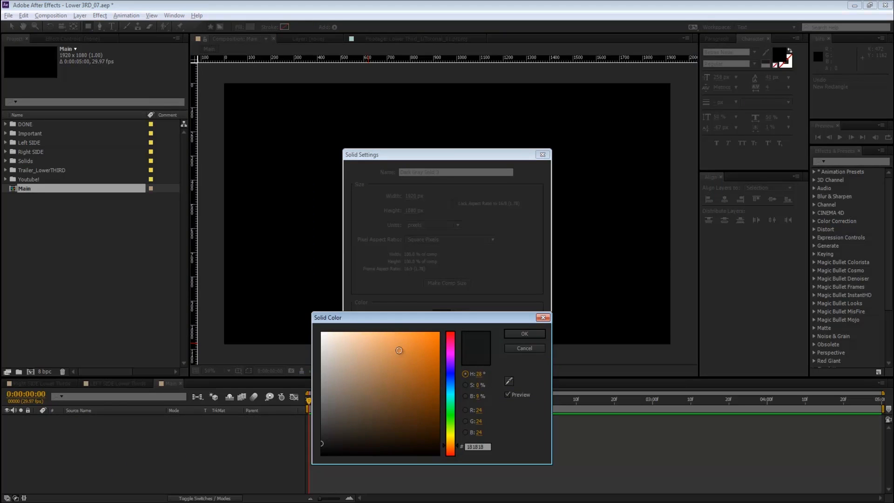
pyautogui.click(399, 351)
pyautogui.click(523, 335)
pyautogui.moveTo(454, 175); pyautogui.dragTo(345, 172)
pyautogui.write('LOGO BOX')
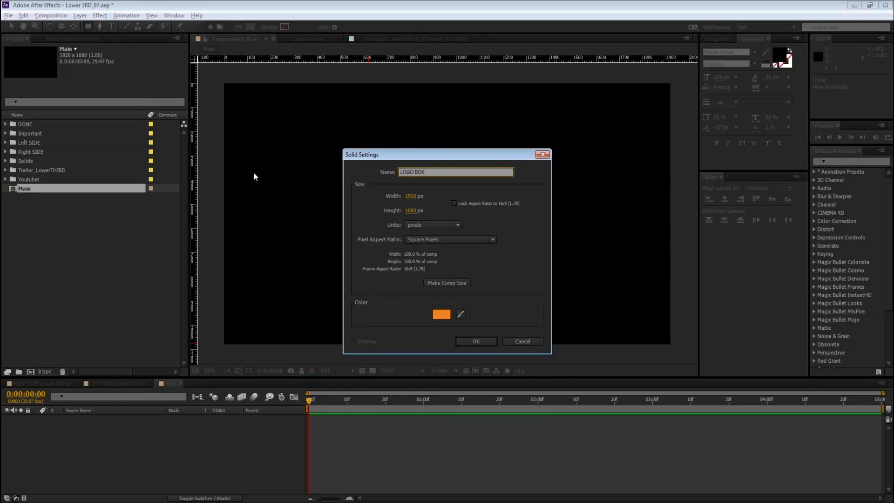
pyautogui.press('Return')
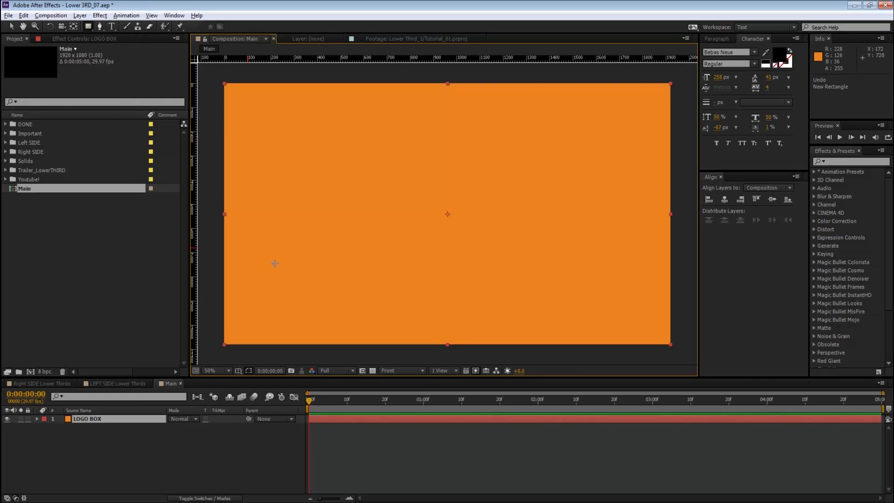
# Step: Mask the LOGO BOX solid to a square about 100 px wide near the composition's lower-left corner
pyautogui.moveTo(273, 286); pyautogui.dragTo(297, 304)
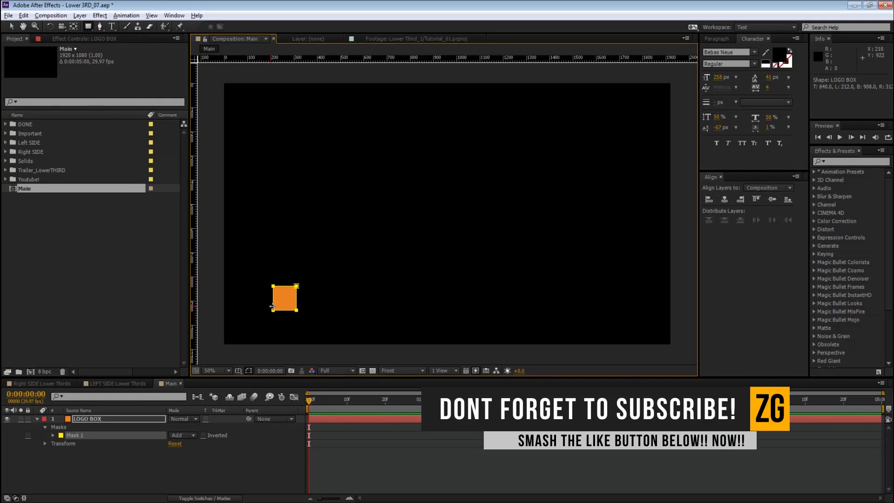
pyautogui.click(110, 419)
# Step: Set a Mask Path keyframe for the full square at 0:00:00:25 on LOGO BOX
pyautogui.scroll(1, 335, 275)
pyautogui.press('space')
pyautogui.moveTo(335, 275); pyautogui.dragTo(410, 236)
pyautogui.scroll(-1, 491, 235)
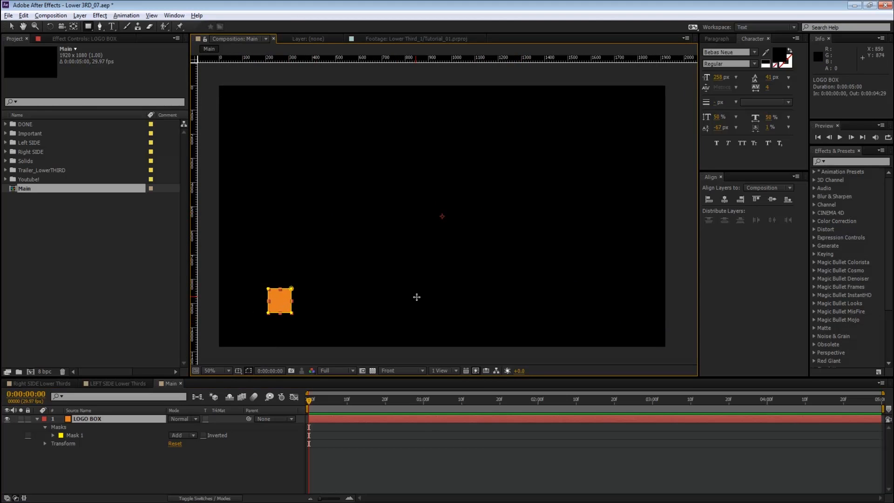
pyautogui.scroll(1, 326, 283)
pyautogui.moveTo(298, 291); pyautogui.dragTo(509, 118)
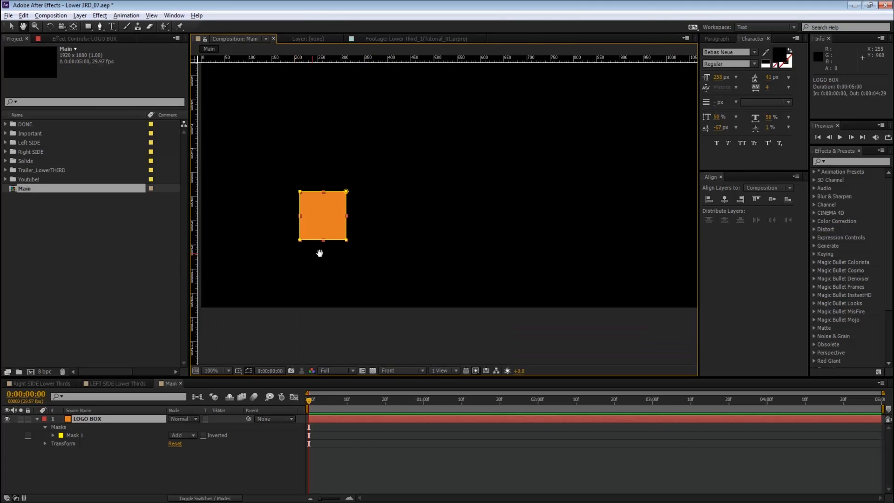
pyautogui.press('space')
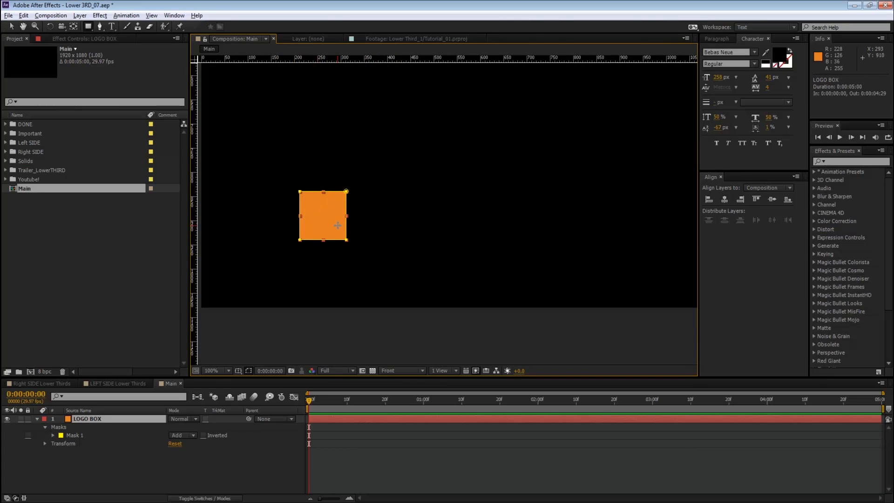
pyautogui.click(12, 27)
pyautogui.press('.')
pyautogui.moveTo(357, 249); pyautogui.dragTo(513, 222)
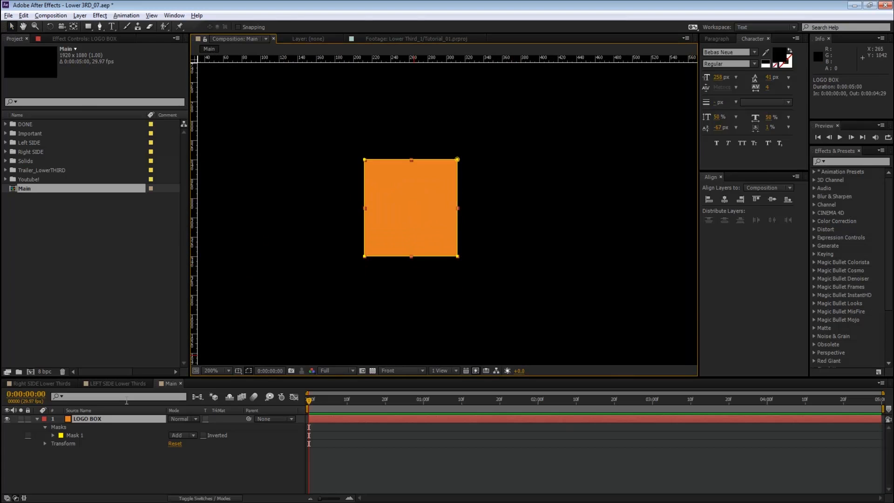
pyautogui.click(404, 402)
pyautogui.click(54, 435)
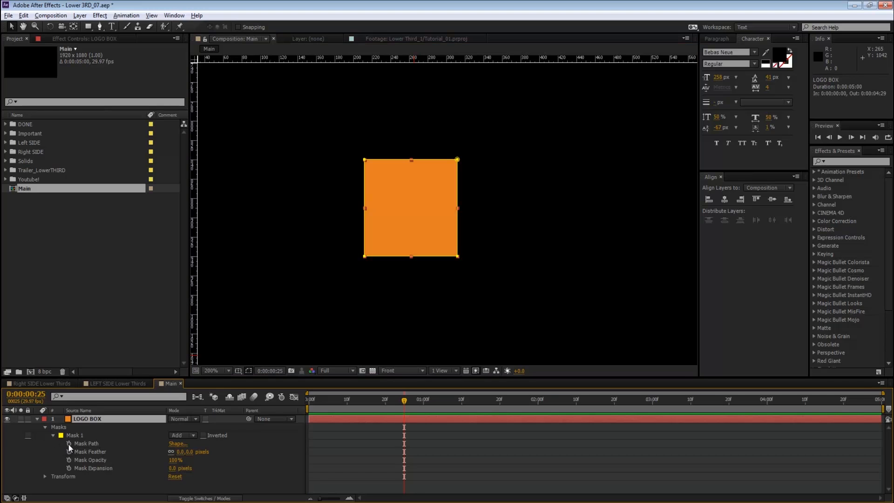
pyautogui.click(68, 444)
# Step: At 0:00:00:15, collapse the mask's top edge onto its bottom edge to form a flat horizontal line
pyautogui.moveTo(399, 401); pyautogui.dragTo(366, 404)
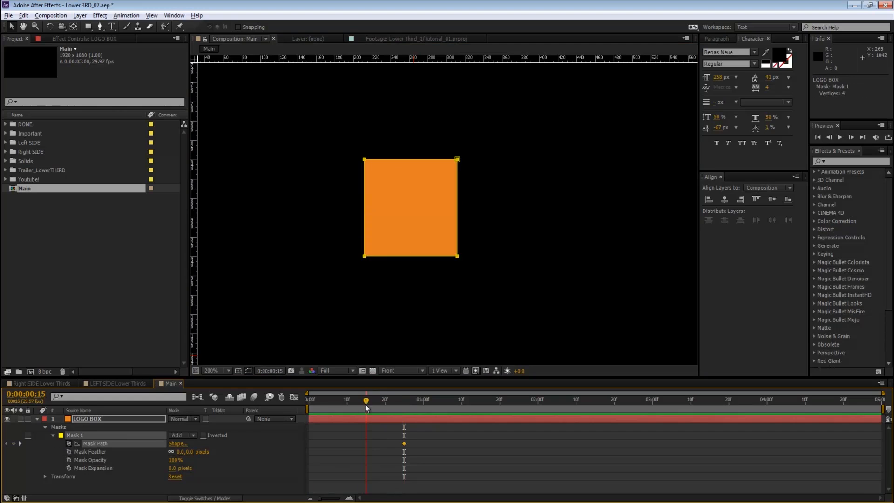
pyautogui.click(371, 165)
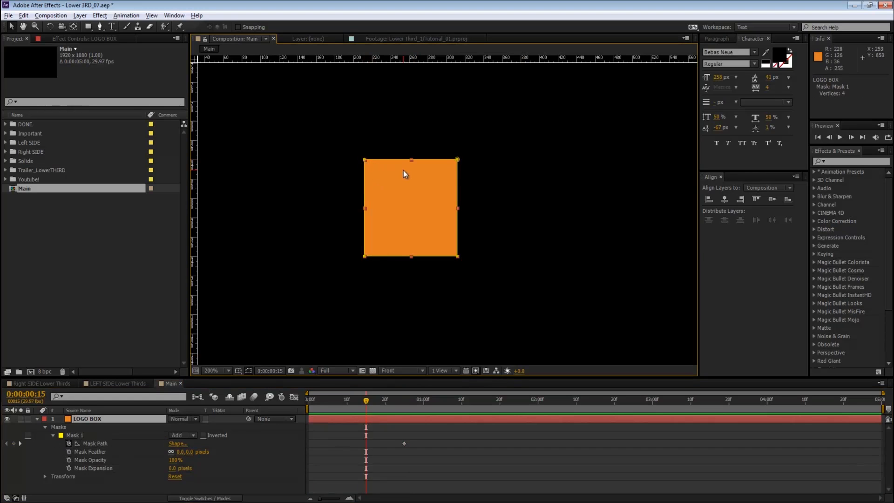
pyautogui.click(385, 159)
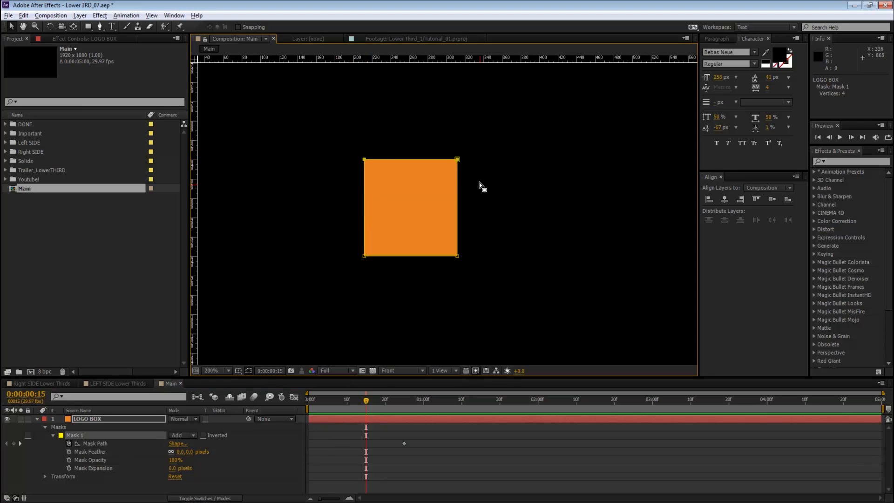
pyautogui.moveTo(459, 163); pyautogui.dragTo(459, 260)
# Step: At 0:00:00:00, collapse the mask line's left end onto its right end to form a single point
pyautogui.moveTo(366, 400); pyautogui.dragTo(308, 399)
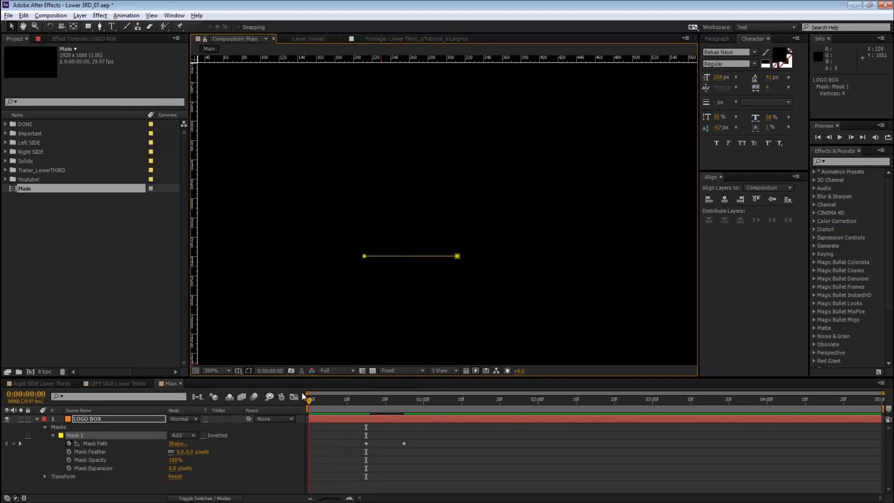
pyautogui.moveTo(337, 234); pyautogui.dragTo(459, 267)
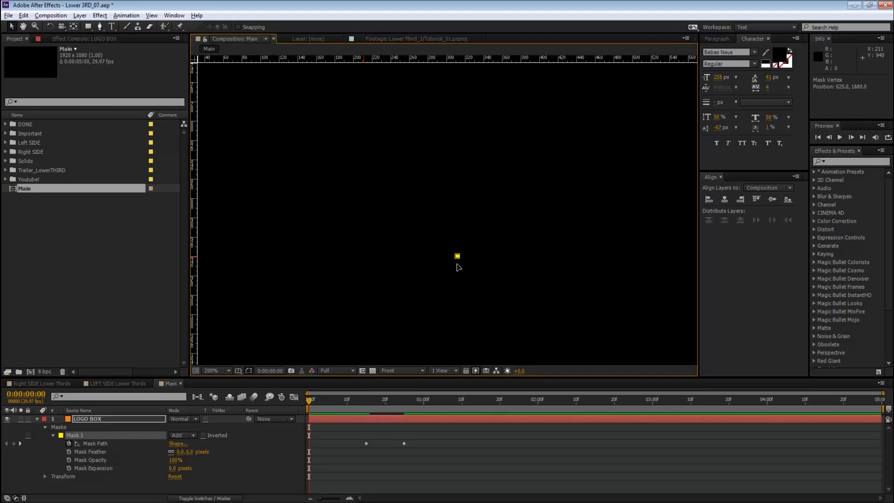
pyautogui.click(402, 257)
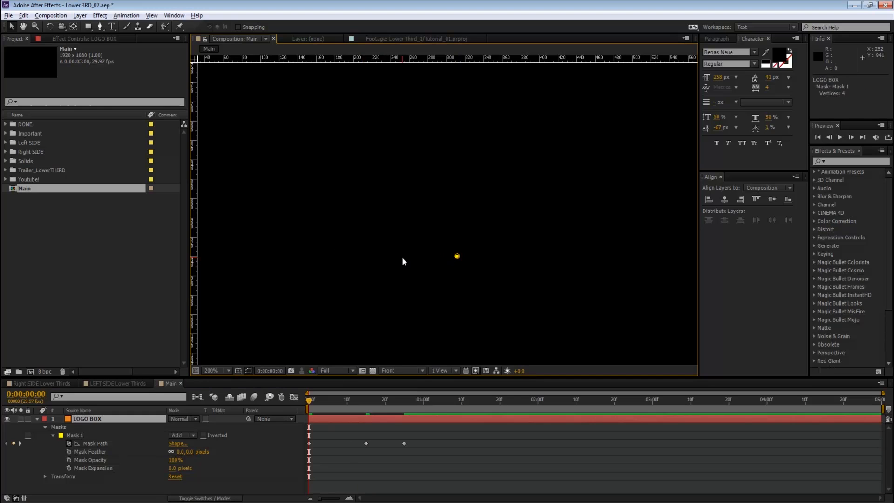
pyautogui.click(402, 271)
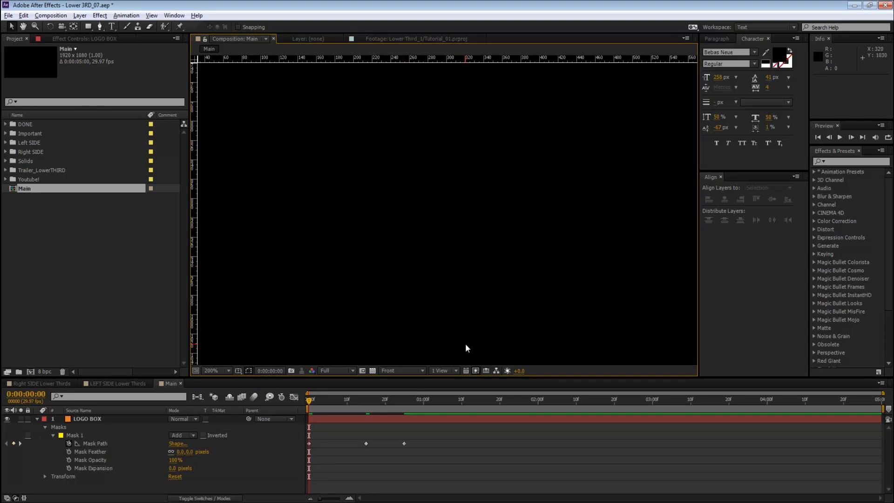
# Step: At 0:00:00:15, raise one edge of the collapsed mask slightly to leave a thin orange line
pyautogui.scroll(2, 444, 321)
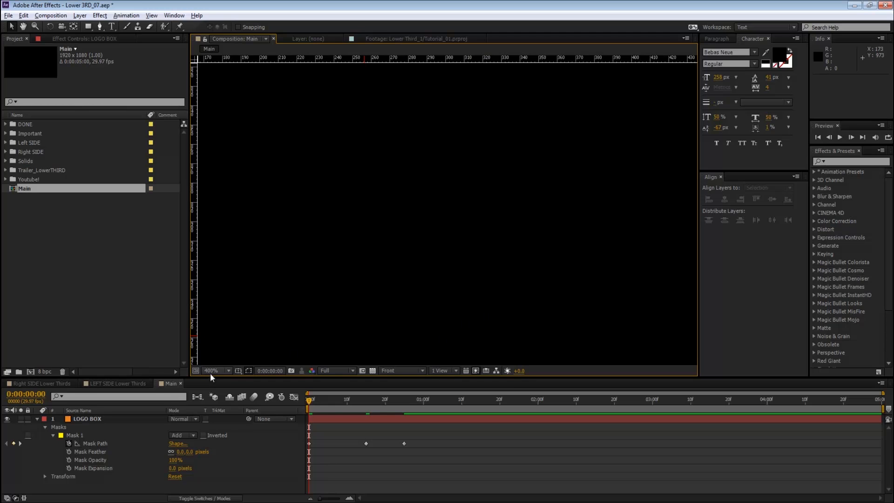
pyautogui.scroll(-4, 476, 241)
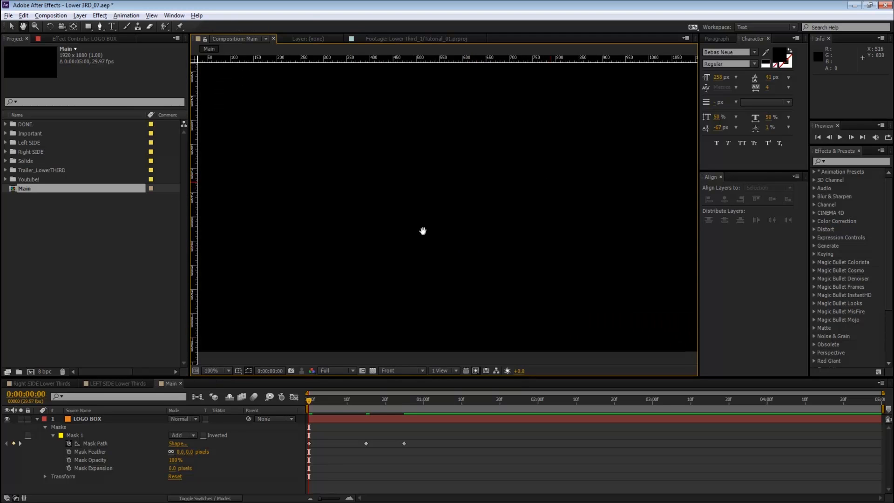
pyautogui.moveTo(423, 231); pyautogui.dragTo(455, 254)
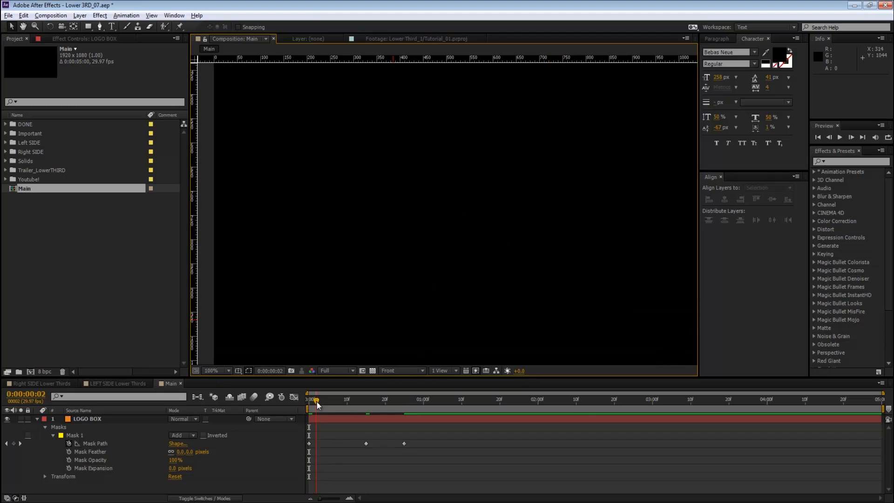
pyautogui.moveTo(336, 404); pyautogui.dragTo(368, 417)
pyautogui.scroll(4, 410, 223)
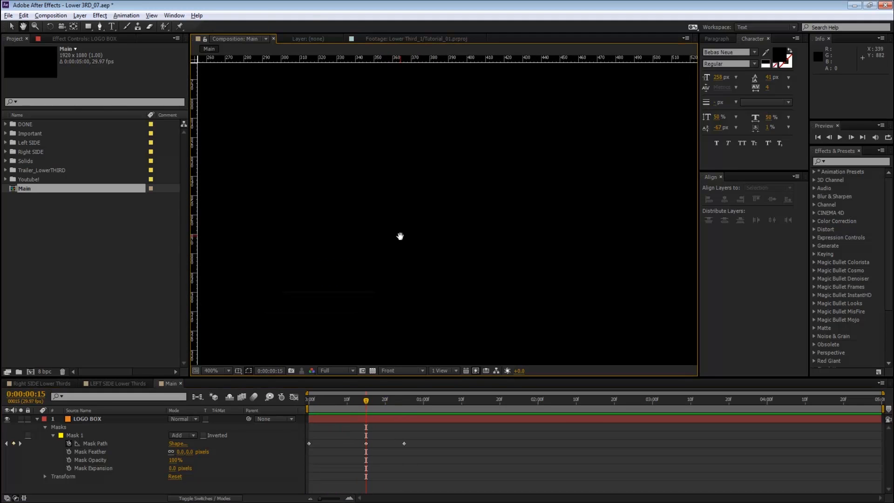
pyautogui.click(364, 256)
pyautogui.moveTo(349, 255); pyautogui.dragTo(446, 278)
pyautogui.press('v')
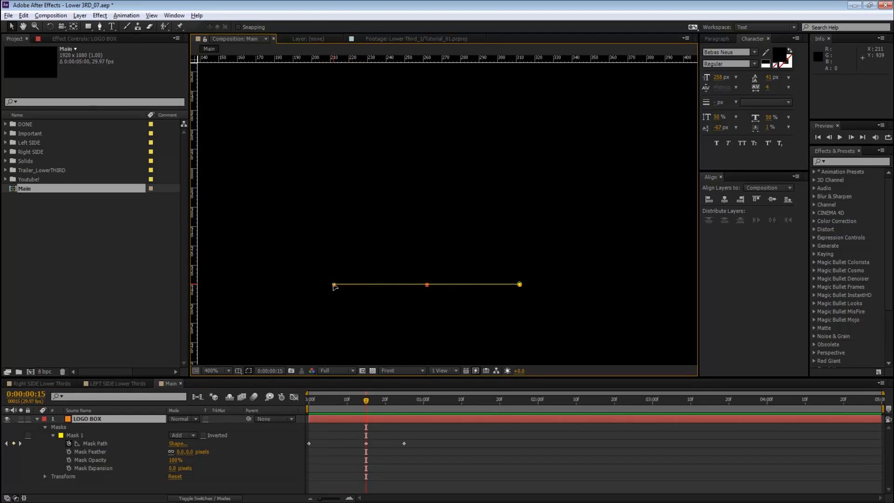
pyautogui.click(334, 284)
pyautogui.keyDown('shift'); pyautogui.click(520, 283); pyautogui.keyUp('shift')
pyautogui.moveTo(519, 284); pyautogui.dragTo(520, 284)
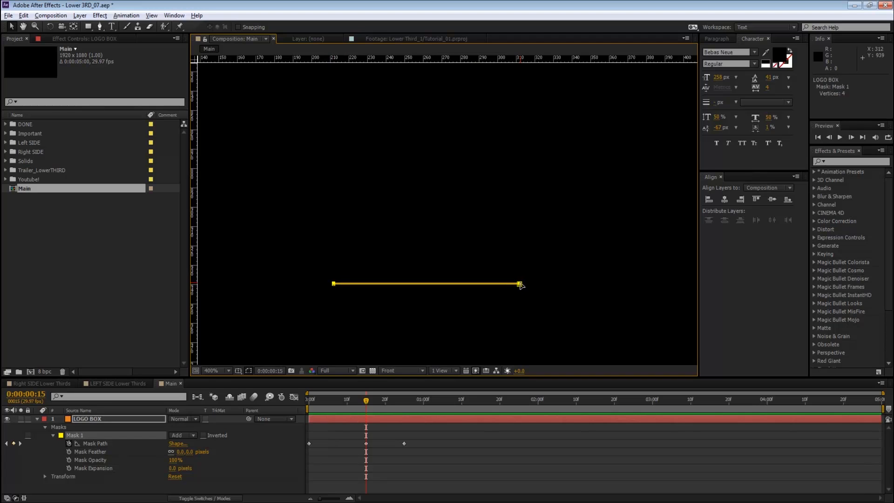
pyautogui.click(561, 295)
pyautogui.click(560, 294)
# Step: Play back the LOGO BOX mask animation from the start of the composition
pyautogui.press('h')
pyautogui.scroll(-1, 542, 284)
pyautogui.moveTo(521, 218); pyautogui.dragTo(425, 278)
pyautogui.scroll(-1, 447, 210)
pyautogui.moveTo(501, 216); pyautogui.dragTo(444, 253)
pyautogui.press('v')
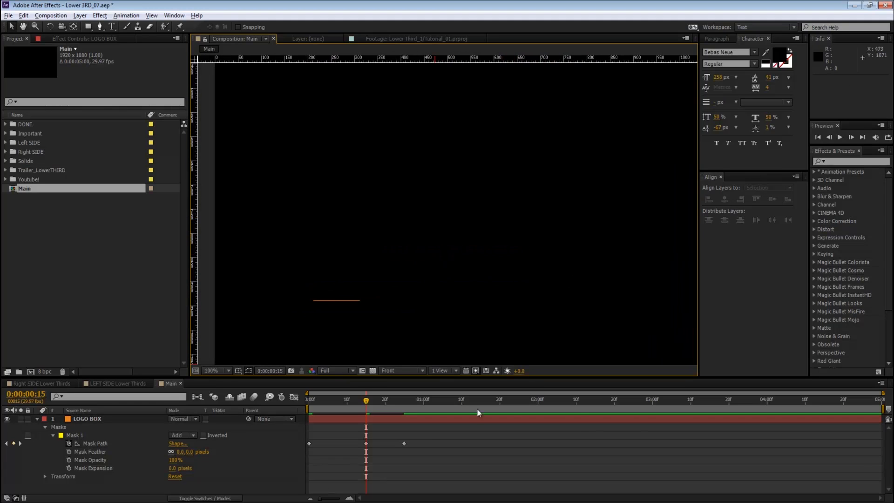
pyautogui.moveTo(437, 436); pyautogui.dragTo(256, 459)
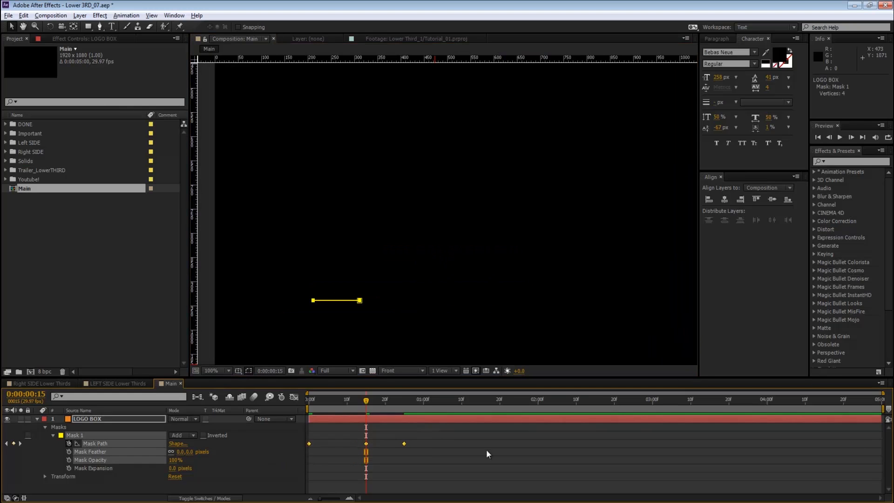
pyautogui.click(433, 451)
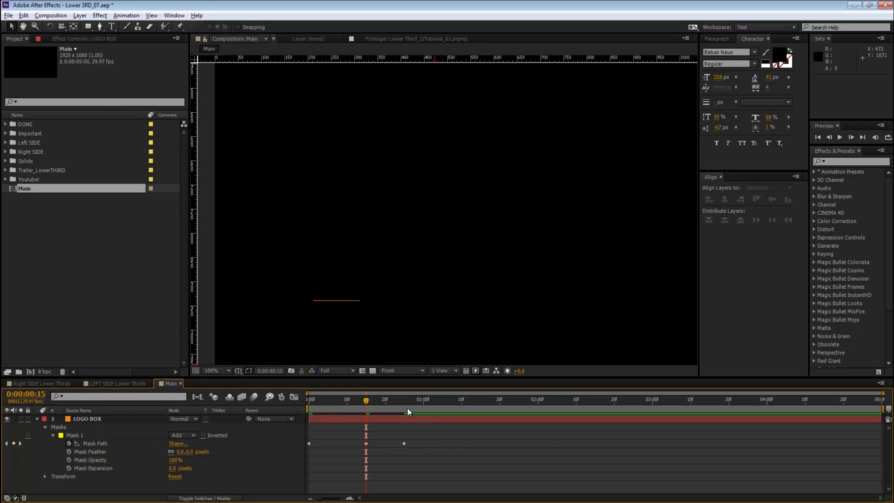
pyautogui.moveTo(351, 400); pyautogui.dragTo(235, 397)
pyautogui.press('space')
pyautogui.press('space')
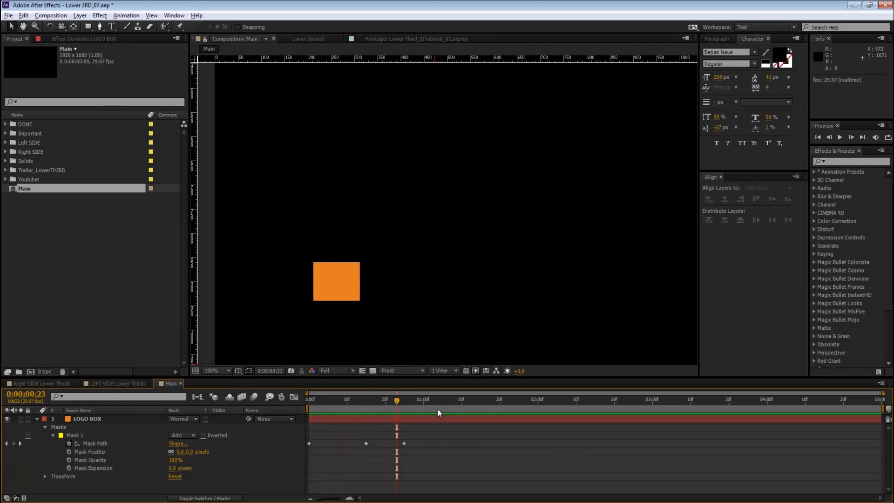
# Step: Apply Easy Ease to all the LOGO BOX Mask Path keyframes and view their speed curve in the Graph Editor
pyautogui.moveTo(428, 439); pyautogui.dragTo(263, 442)
pyautogui.click(294, 397)
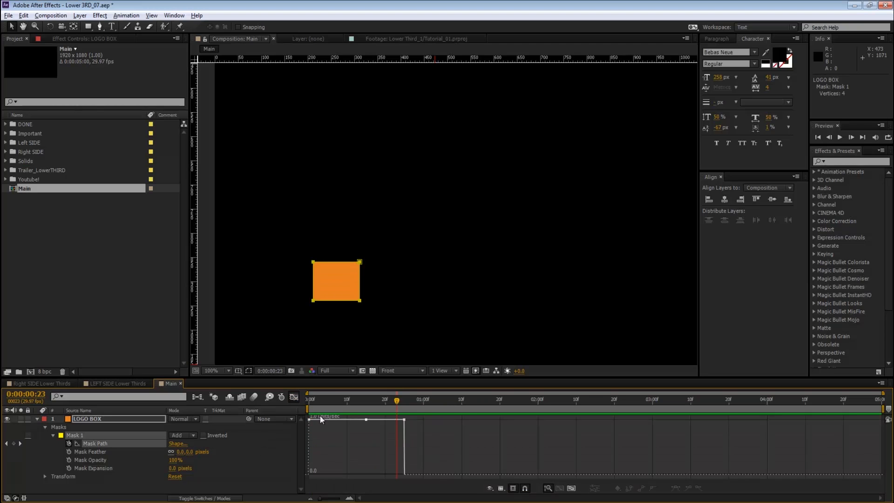
pyautogui.moveTo(445, 477); pyautogui.dragTo(305, 414)
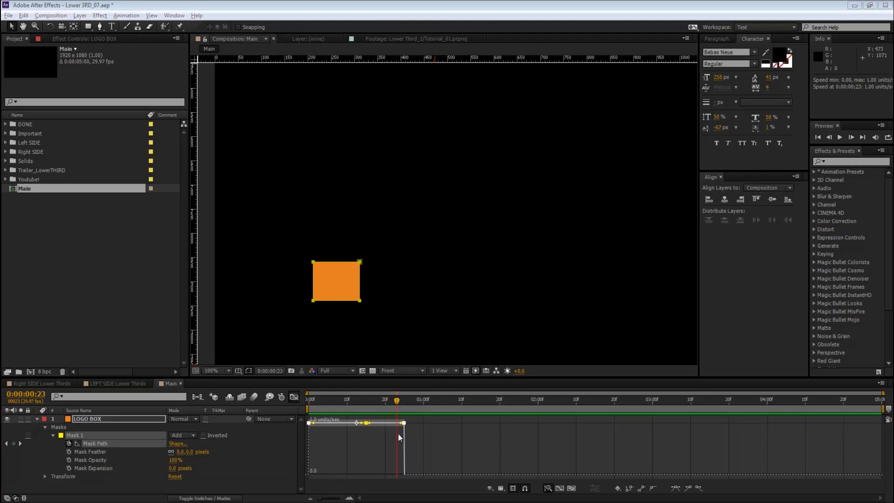
pyautogui.rightClick(405, 421)
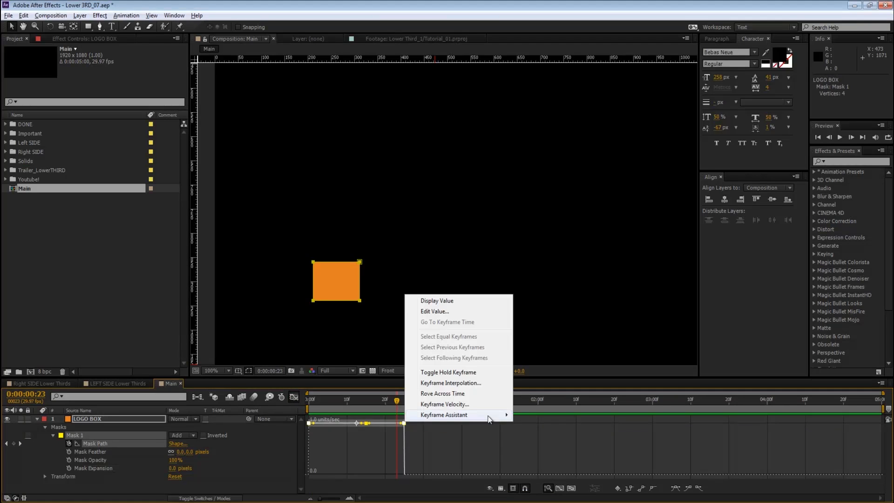
pyautogui.moveTo(489, 419)
pyautogui.click(543, 437)
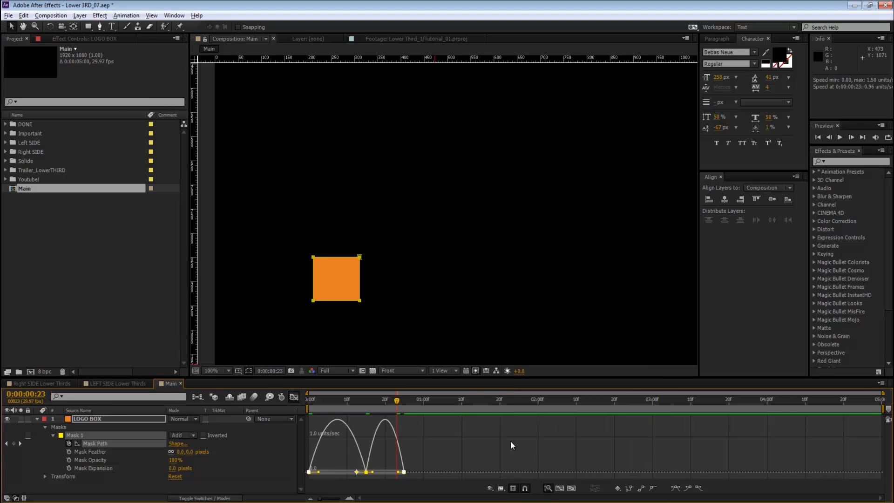
# Step: Extend the incoming ease of the middle Mask Path keyframe so the first speed curve peaks early and slows gradually
pyautogui.click(349, 498)
pyautogui.moveTo(442, 439); pyautogui.dragTo(731, 440)
pyautogui.moveTo(538, 472)
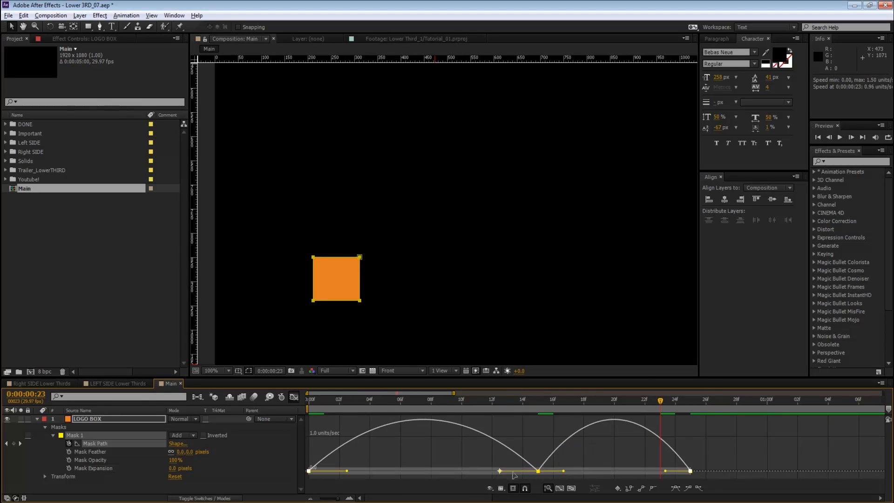
pyautogui.click(490, 463)
pyautogui.click(538, 475)
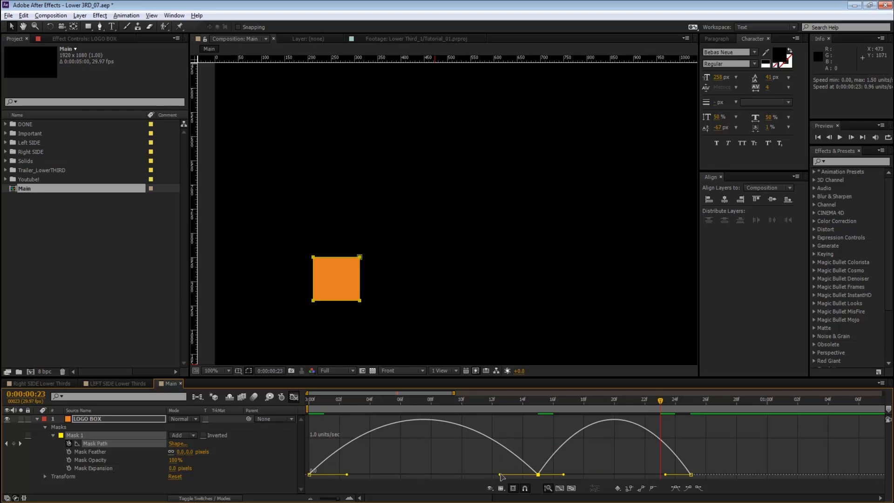
pyautogui.moveTo(501, 475); pyautogui.dragTo(392, 485)
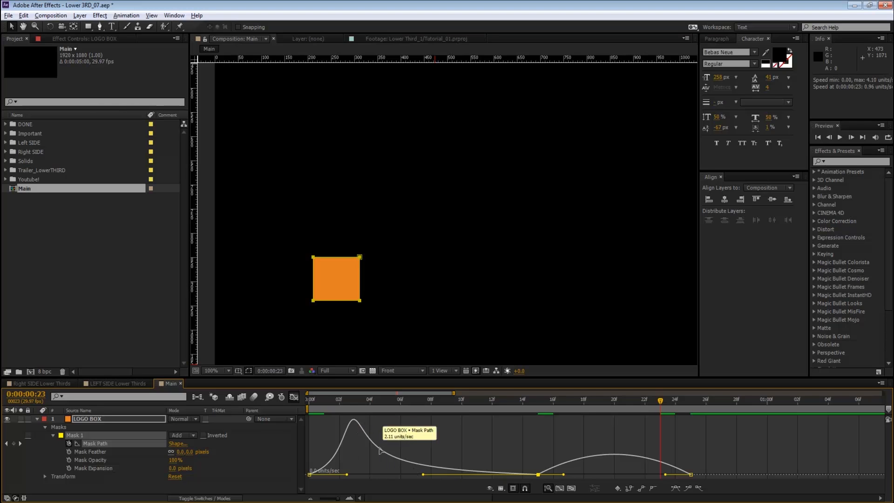
# Step: Extend the incoming ease of the last Mask Path keyframe so the second speed curve also peaks early
pyautogui.press('space')
pyautogui.moveTo(727, 454); pyautogui.dragTo(589, 424)
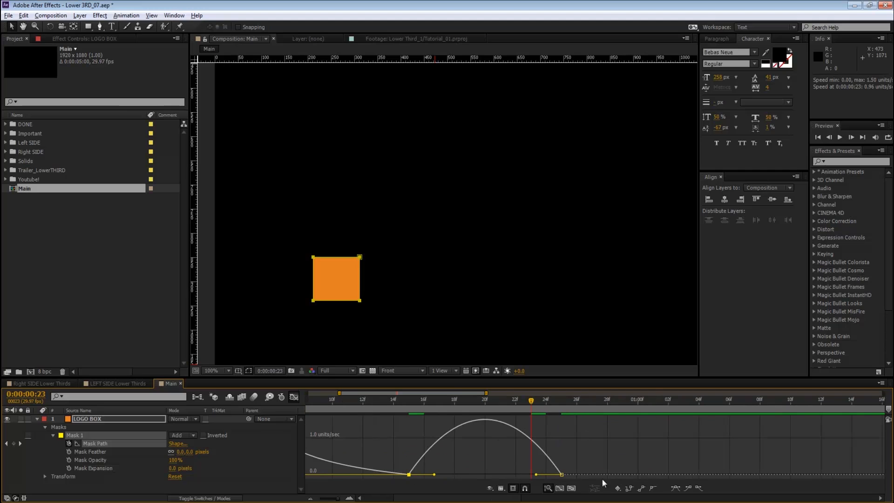
pyautogui.click(557, 477)
pyautogui.moveTo(536, 474); pyautogui.dragTo(481, 474)
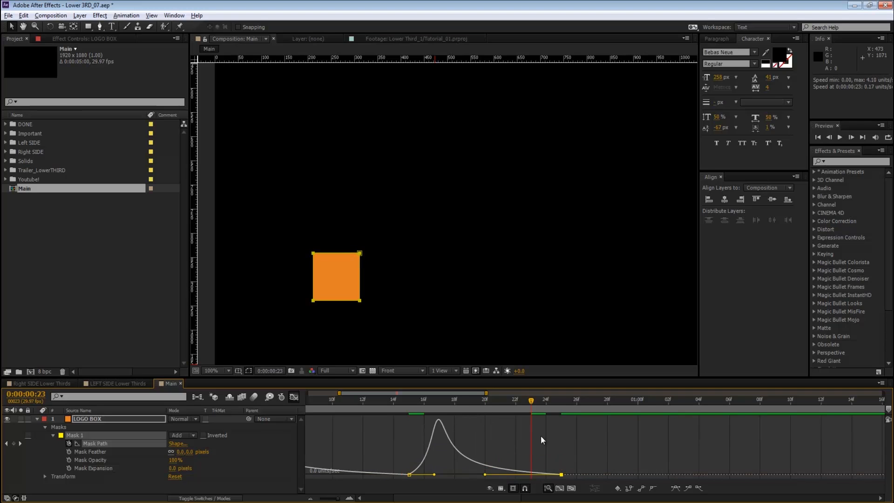
# Step: Show the full timeline range and preview the mask animation with the reshaped speed curves
pyautogui.press(';')
pyautogui.click(529, 441)
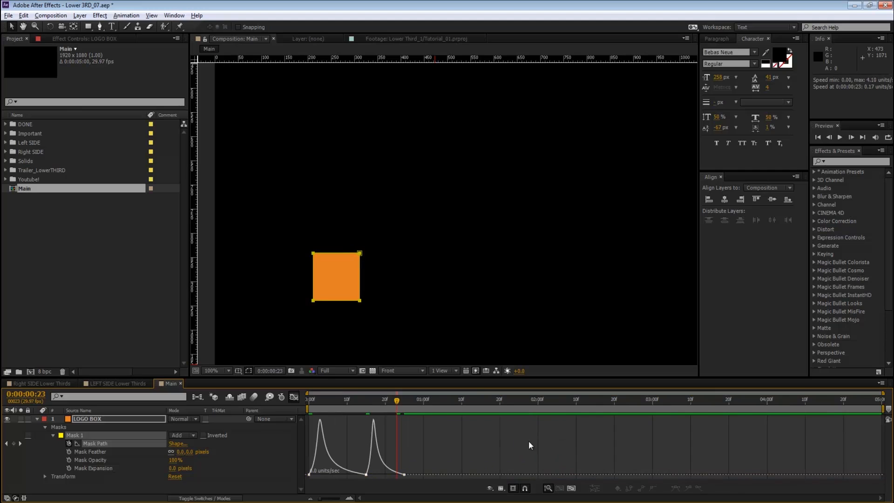
pyautogui.press('space')
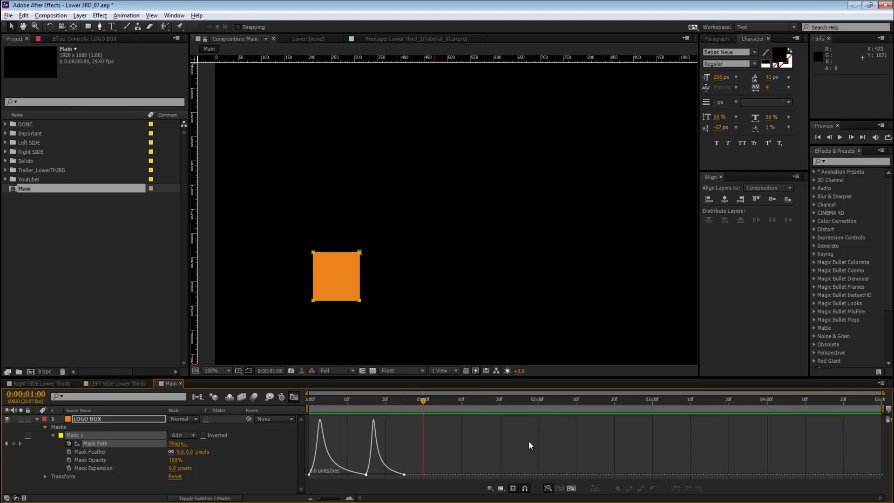
# Step: At 0:00:00:15, try to adjust the thin mask line's end points up close, and undo the path edit
pyautogui.click(366, 405)
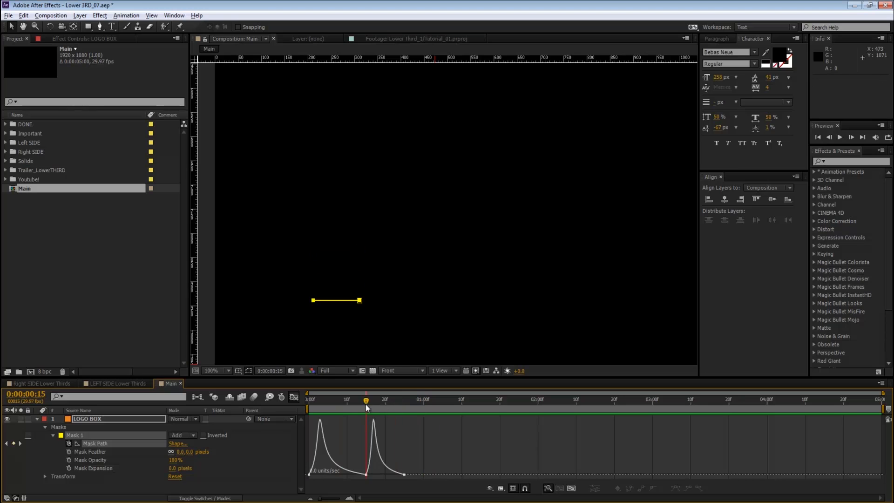
pyautogui.press('.')
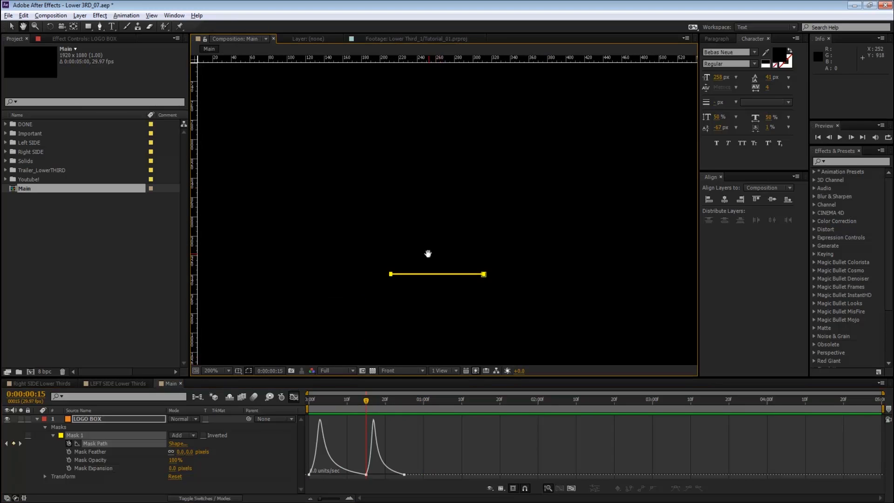
pyautogui.scroll(2, 443, 303)
pyautogui.press('v')
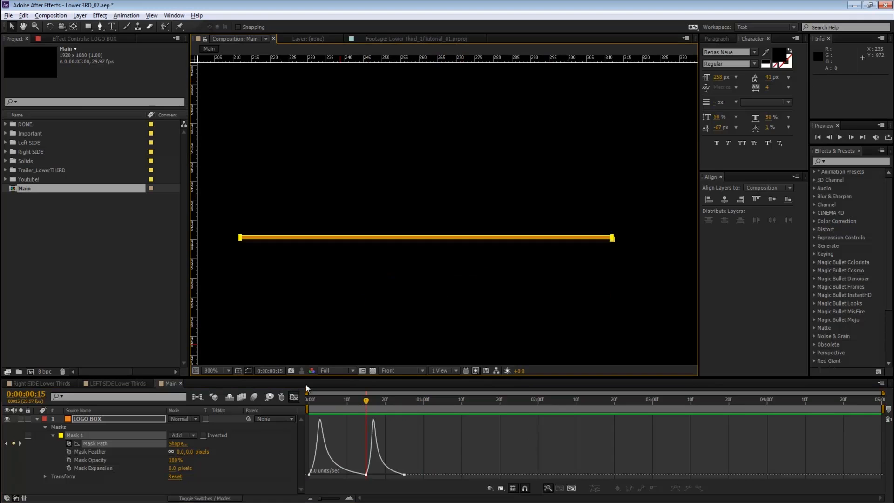
pyautogui.click(293, 398)
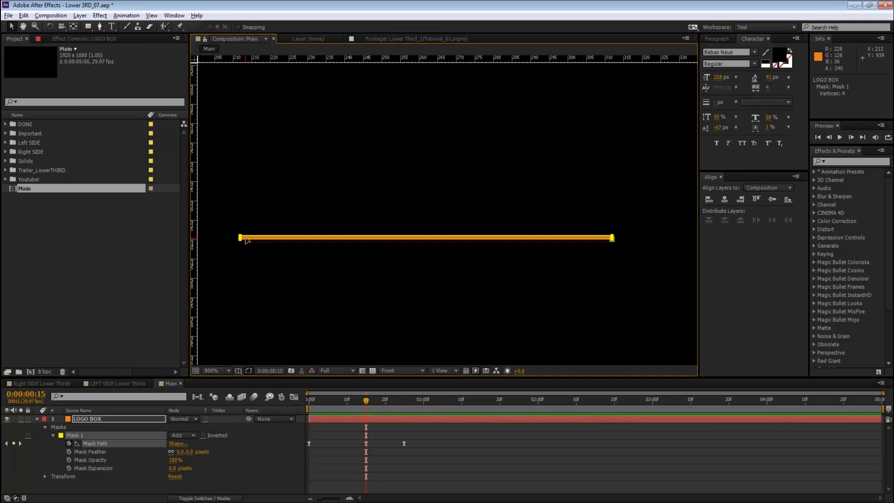
pyautogui.click(260, 259)
pyautogui.click(255, 239)
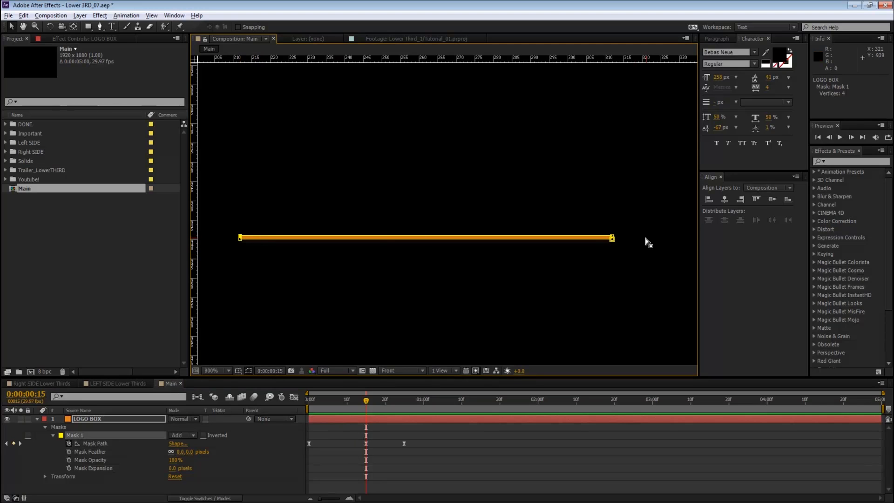
pyautogui.click(613, 238)
pyautogui.hotkey('ctrl', 'z')
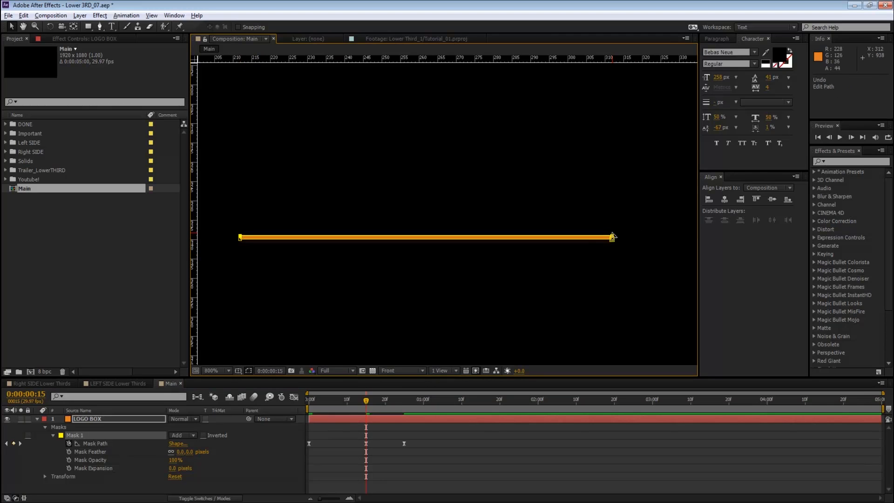
pyautogui.click(680, 252)
pyautogui.click(680, 251)
# Step: Play back the eased LOGO BOX reveal from the start with the whole composition in view
pyautogui.scroll(-3, 671, 245)
pyautogui.press('space')
pyautogui.moveTo(637, 186); pyautogui.dragTo(423, 303)
pyautogui.scroll(-2, 509, 247)
pyautogui.moveTo(366, 400); pyautogui.dragTo(306, 409)
pyautogui.press('space')
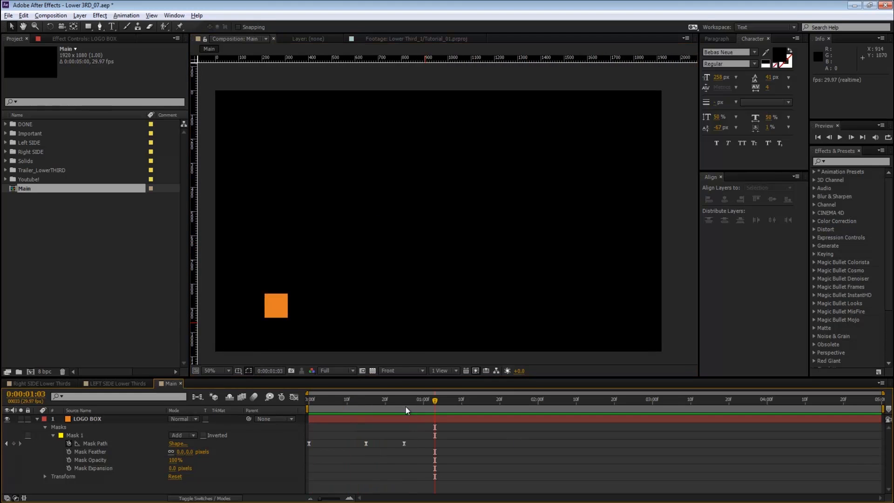
pyautogui.press('space')
# Step: Duplicate the LOGO BOX layer and rename the upper copy LOGO BOX REVEALER
pyautogui.click(37, 420)
pyautogui.click(110, 418)
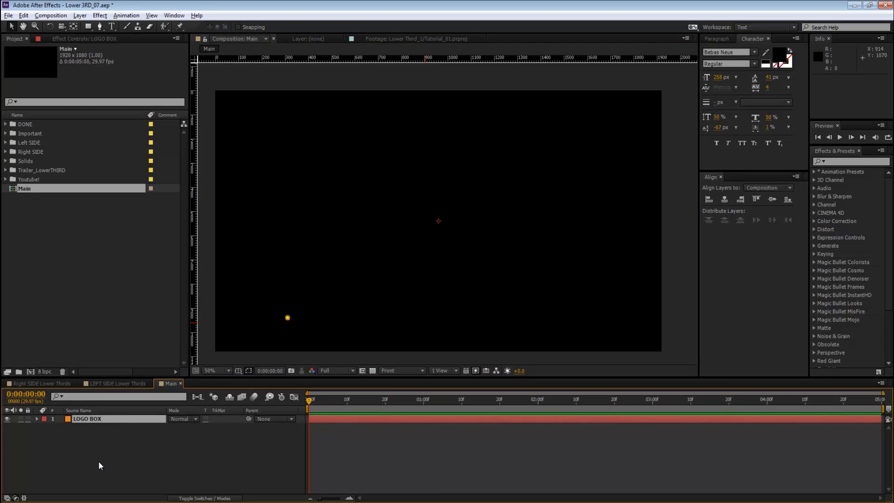
pyautogui.hotkey('ctrl', 'd')
pyautogui.click(87, 412)
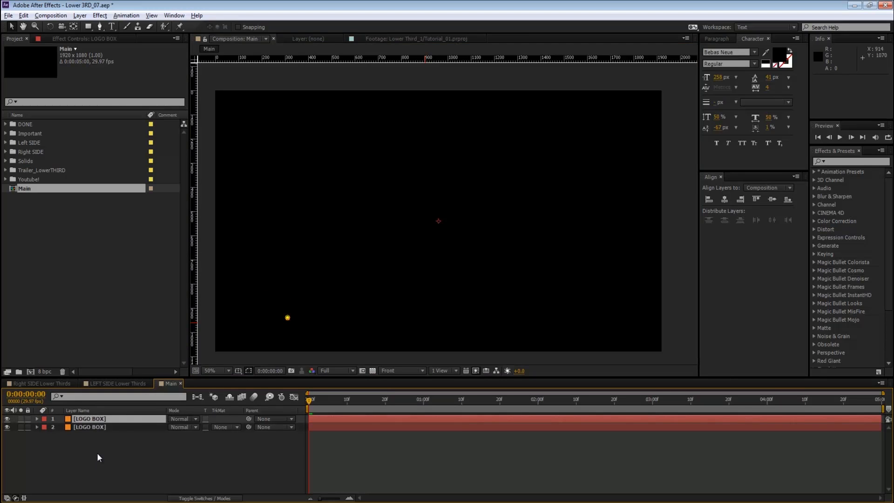
pyautogui.press('Return')
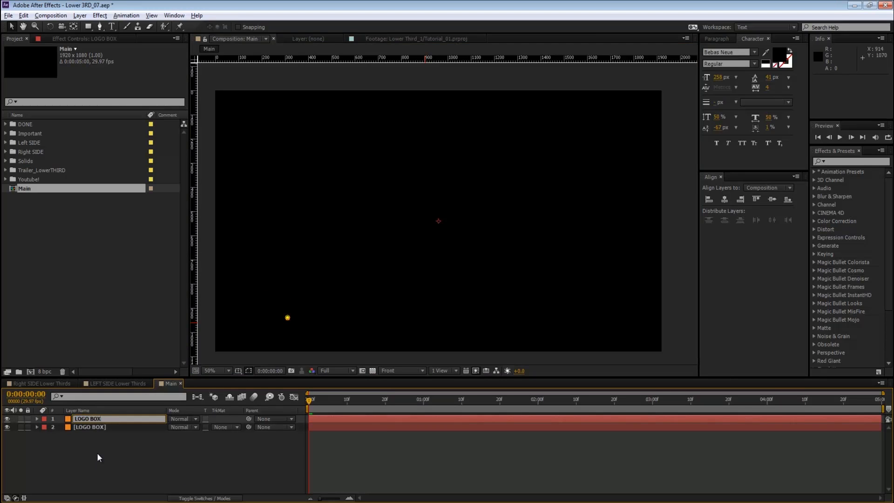
pyautogui.write('REVEALER')
pyautogui.press('Return')
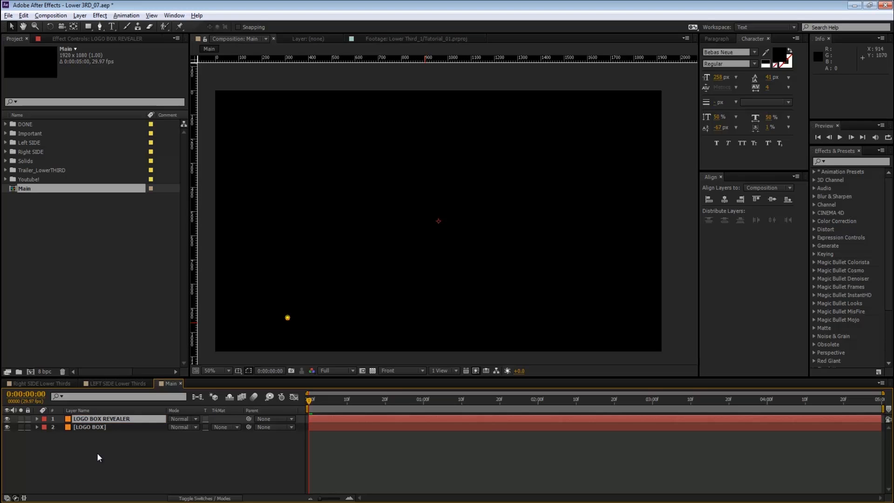
# Step: Change the LOGO BOX REVEALER solid's color to white (FFFFFF) as a new solid
pyautogui.hotkey('ctrl', 'shift', 'y')
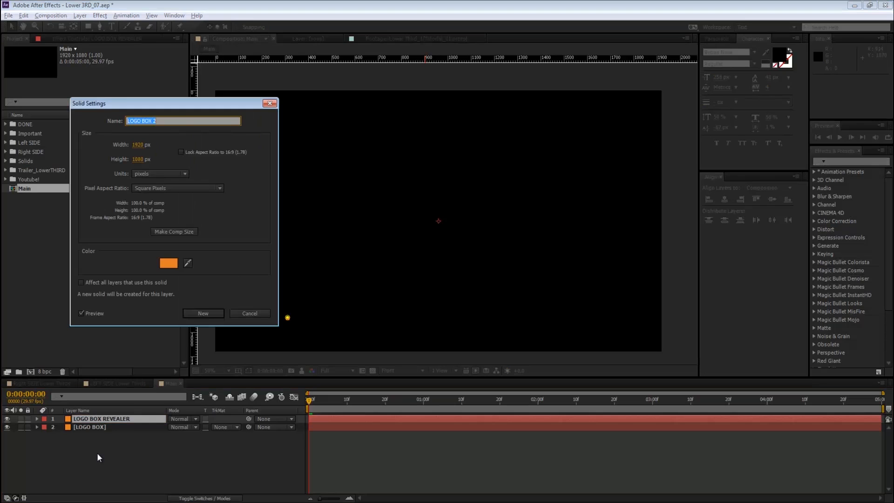
pyautogui.moveTo(186, 113); pyautogui.dragTo(498, 129)
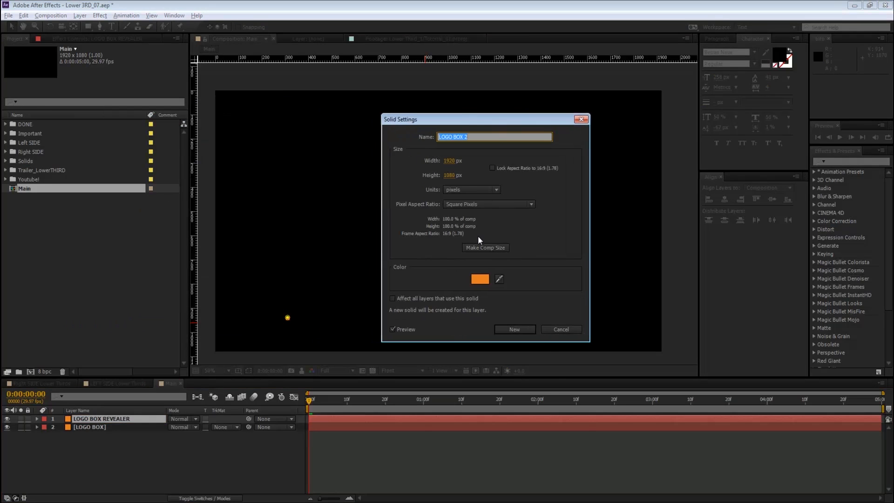
pyautogui.click(479, 279)
pyautogui.moveTo(383, 352); pyautogui.dragTo(236, 296)
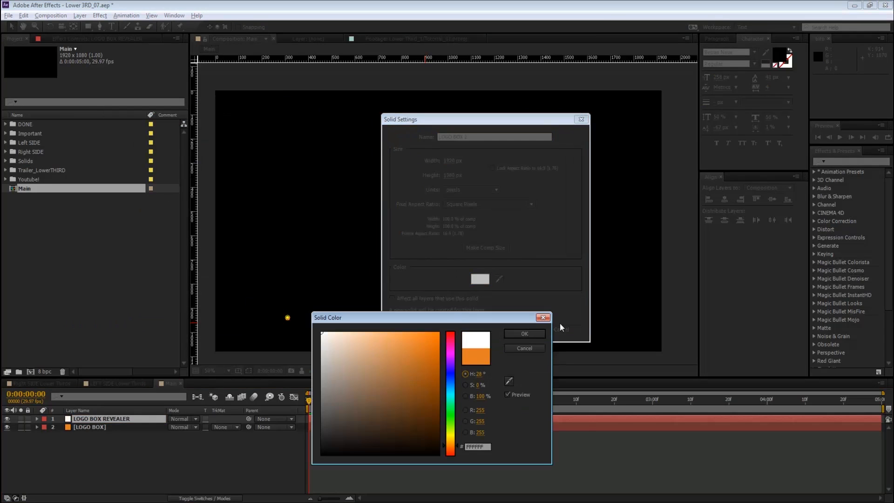
pyautogui.click(531, 332)
pyautogui.click(527, 328)
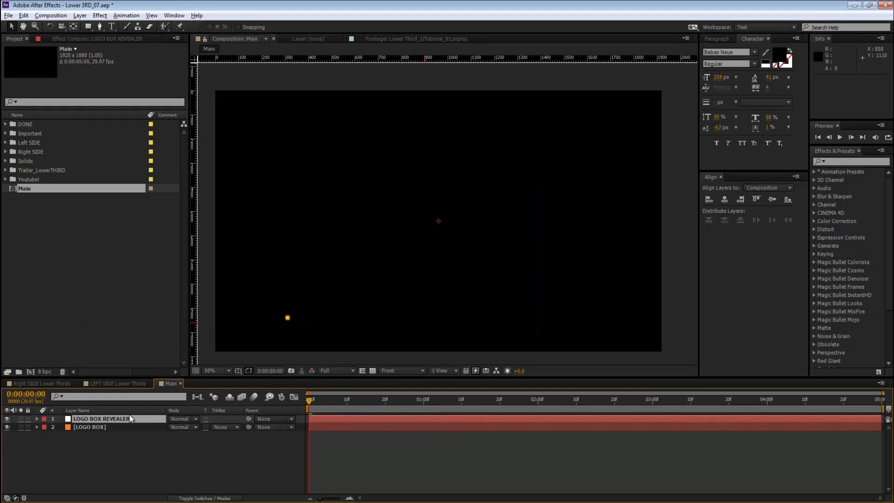
# Step: At 0:00:00:26, add a "gt" text layer in Bebas Neue and center it over the white box
pyautogui.moveTo(351, 399); pyautogui.dragTo(409, 401)
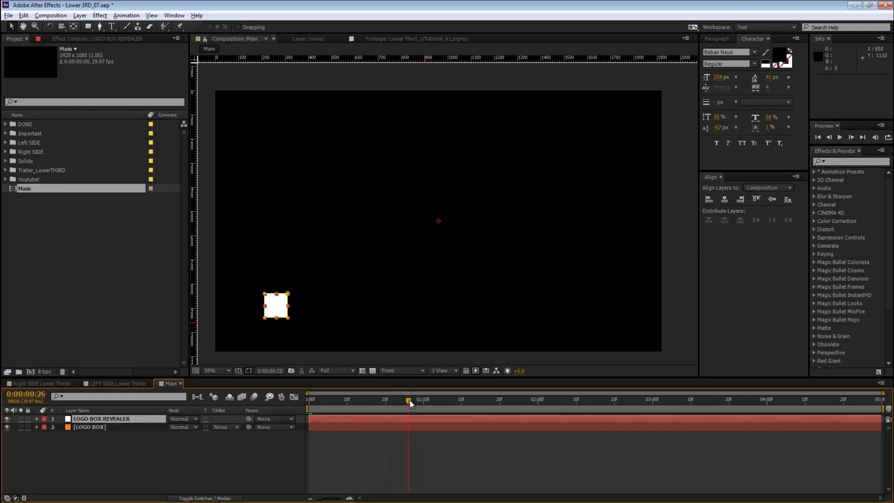
pyautogui.click(328, 440)
pyautogui.press('h')
pyautogui.scroll(1, 301, 295)
pyautogui.moveTo(338, 259); pyautogui.dragTo(512, 257)
pyautogui.press('v')
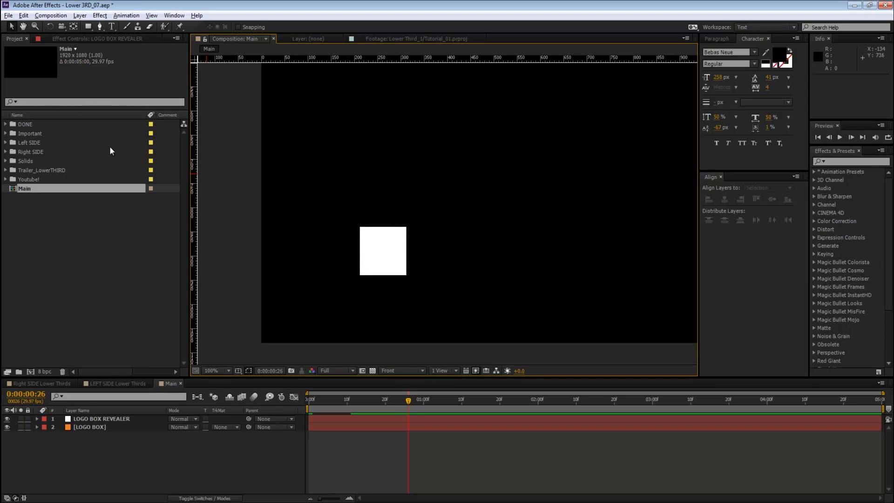
pyautogui.click(113, 27)
pyautogui.click(371, 260)
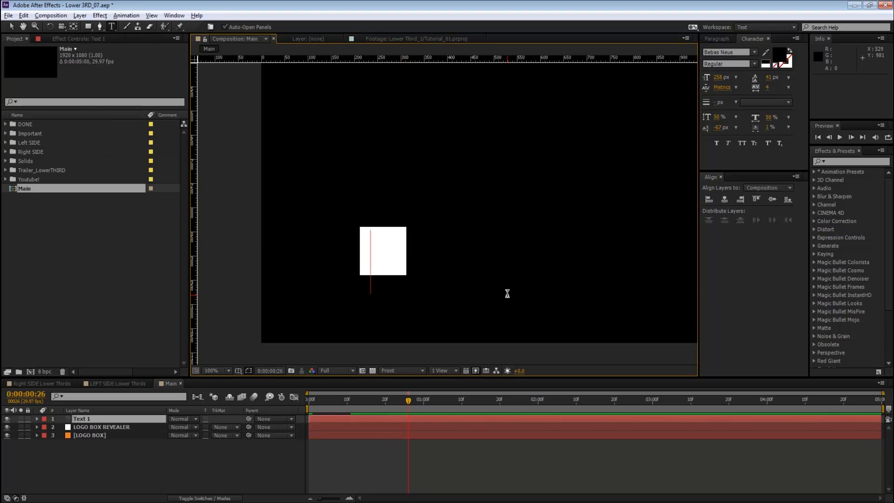
pyautogui.write('gt')
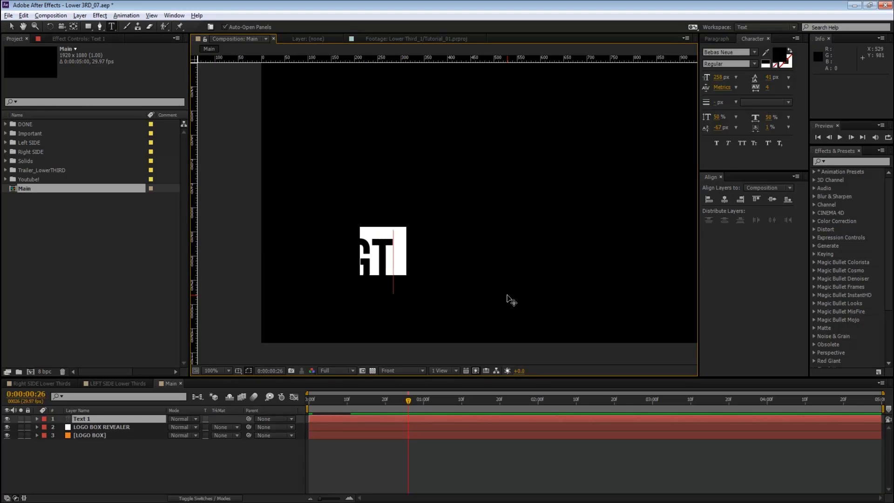
pyautogui.press('KP_Enter')
pyautogui.press('v')
pyautogui.moveTo(373, 261); pyautogui.dragTo(393, 256)
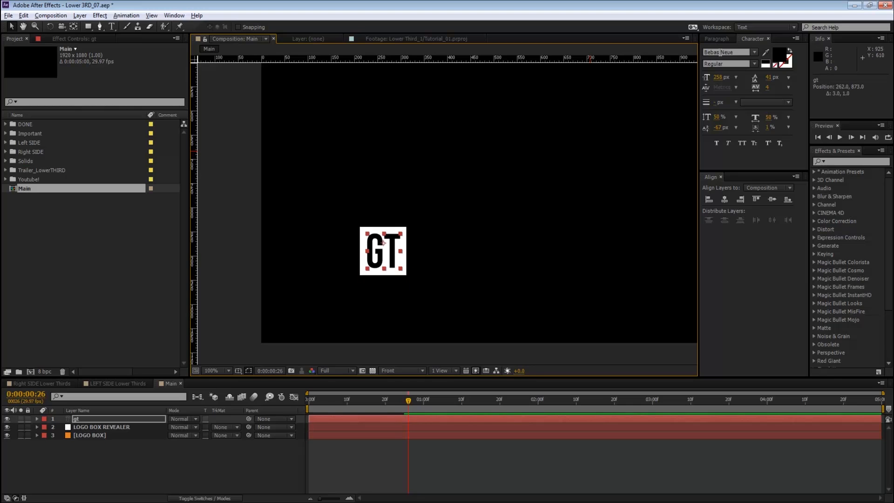
pyautogui.click(738, 54)
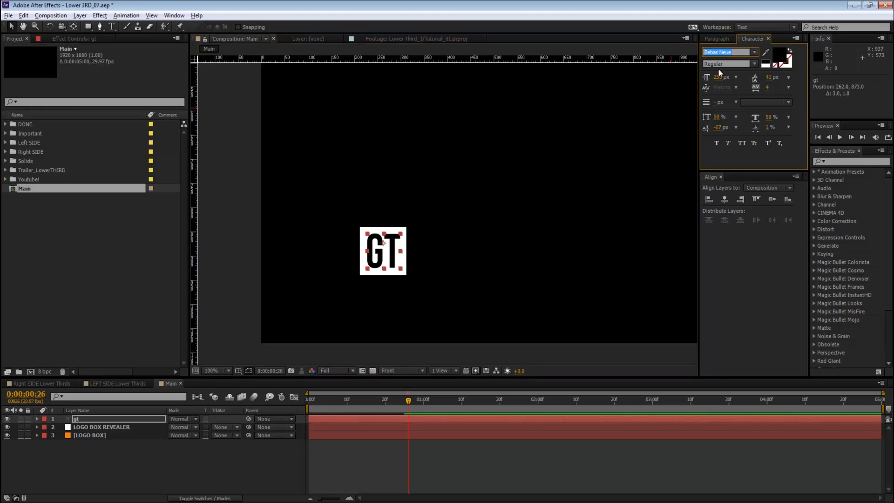
pyautogui.click(617, 238)
# Step: Move the gt text layer directly below LOGO BOX REVEALER in the layer stack
pyautogui.press('h')
pyautogui.scroll(-1, 504, 191)
pyautogui.moveTo(507, 183); pyautogui.dragTo(384, 256)
pyautogui.press('v')
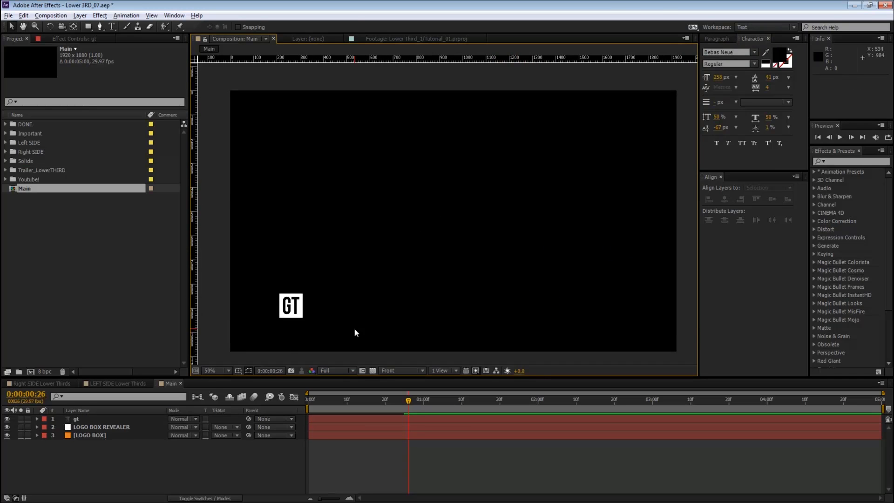
pyautogui.click(75, 419)
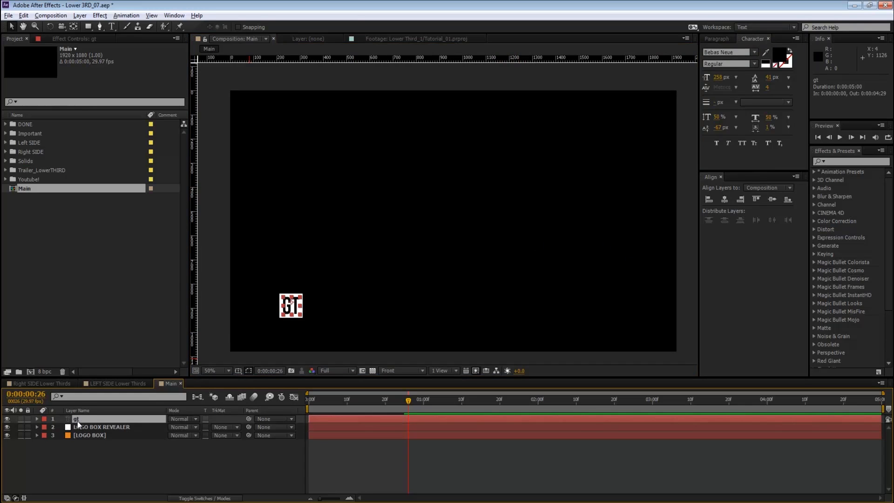
pyautogui.moveTo(83, 421); pyautogui.dragTo(92, 425)
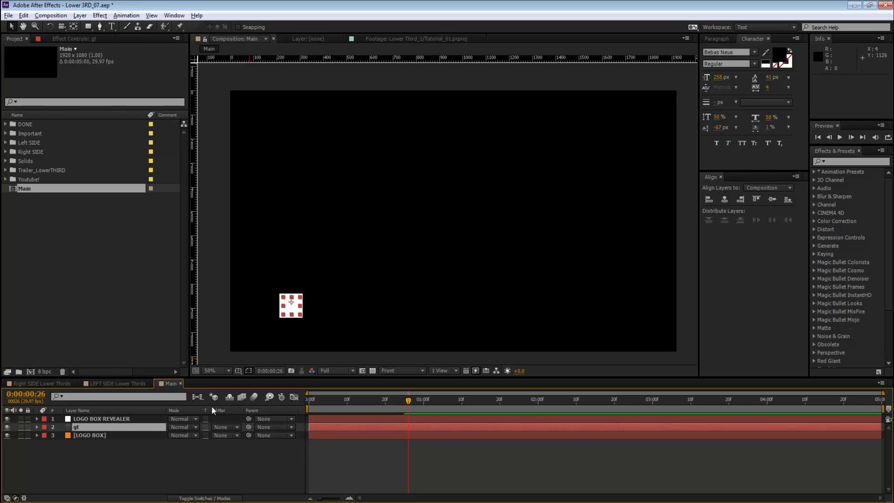
# Step: Set the gt layer's track matte to Alpha Matte "LOGO BOX REVEALER"
pyautogui.click(7, 498)
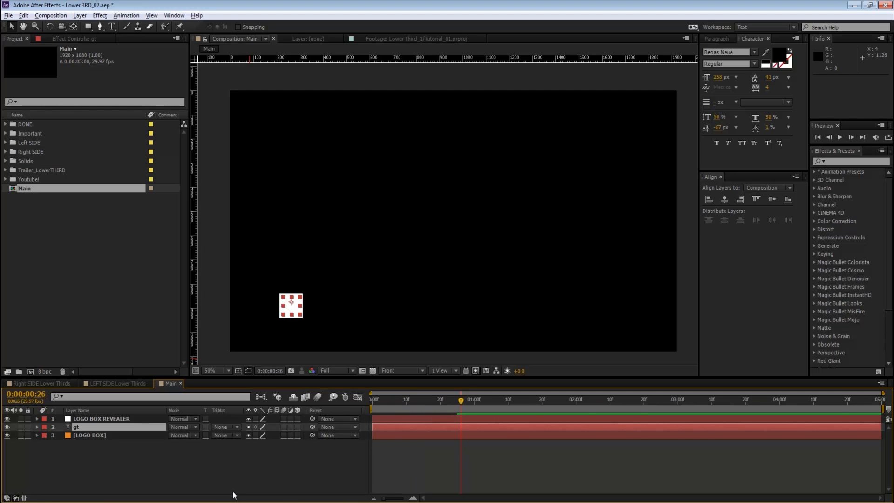
pyautogui.press('F4')
pyautogui.press('F4')
pyautogui.press('F4')
pyautogui.press('F4')
pyautogui.click(222, 427)
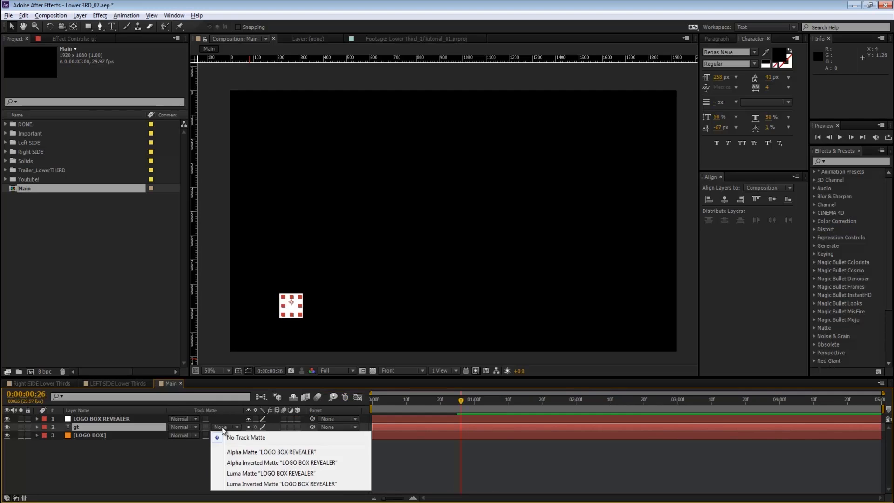
pyautogui.click(231, 455)
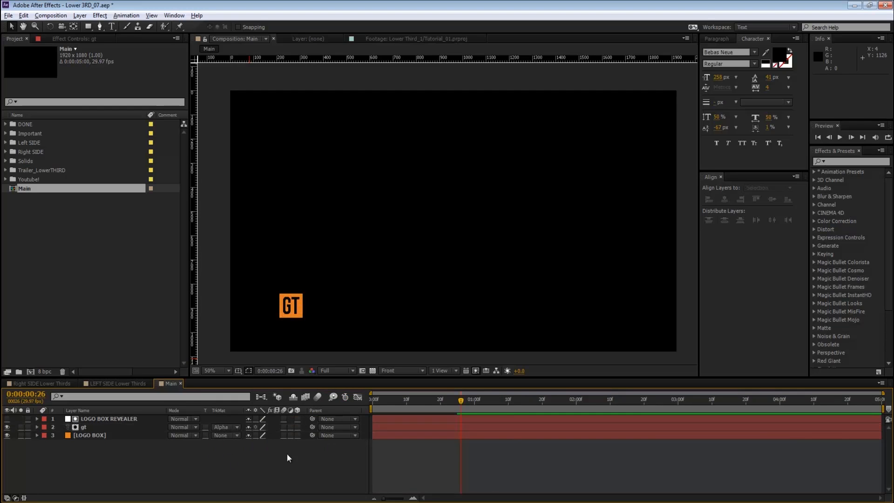
# Step: Play back the GT logo reveal from the start of Main and stop at 0:00:00:17
pyautogui.moveTo(466, 401); pyautogui.dragTo(334, 404)
pyautogui.press('space')
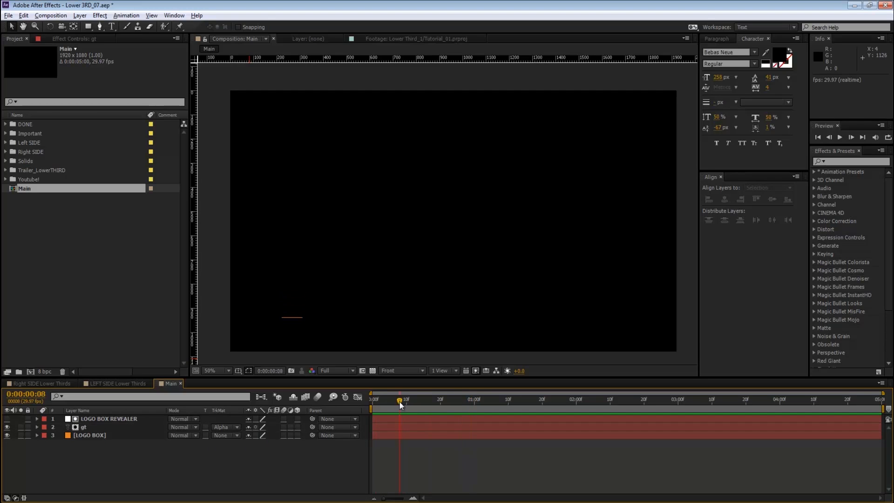
pyautogui.press('space')
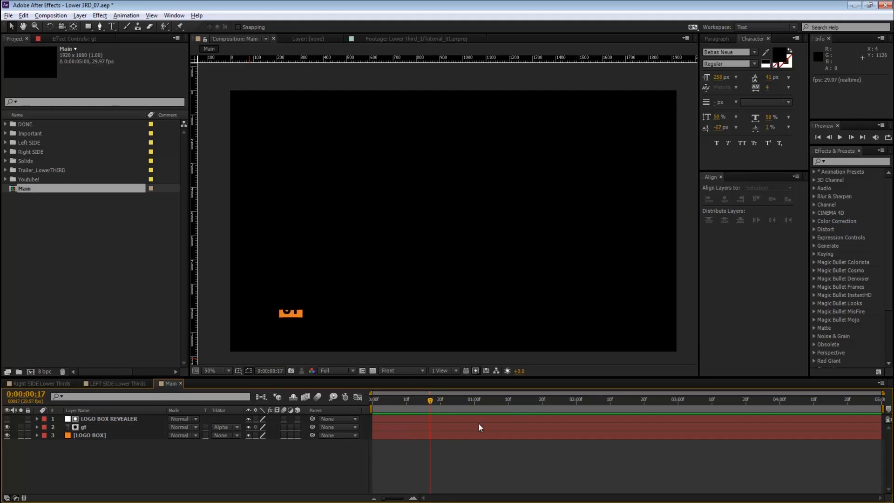
pyautogui.moveTo(435, 401)
pyautogui.mouseDown()
pyautogui.moveTo(362, 404)
pyautogui.moveTo(438, 404)
pyautogui.moveTo(423, 401)
pyautogui.moveTo(431, 401)
pyautogui.mouseUp()
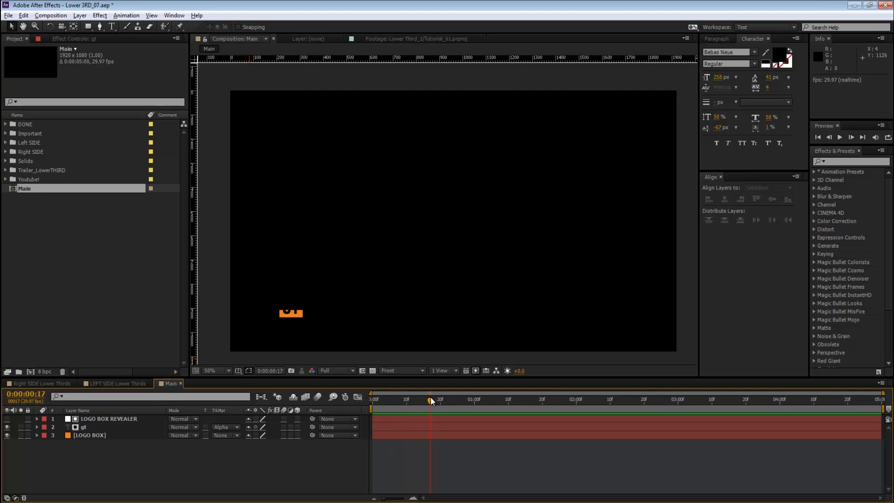
# Step: Examine the logo area at the first frame against the transparency grid, including the bounds of the gt and LOGO BOX layers
pyautogui.click(373, 370)
pyautogui.scroll(2, 318, 295)
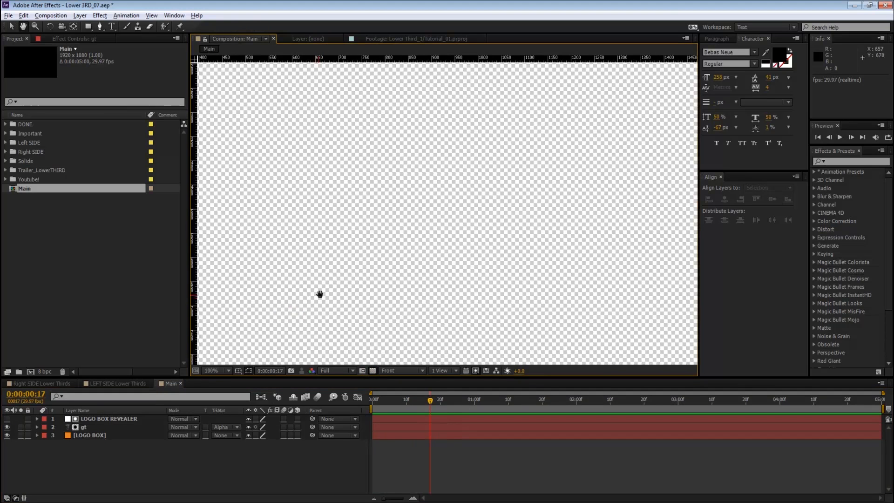
pyautogui.moveTo(320, 294); pyautogui.dragTo(573, 291)
pyautogui.moveTo(430, 400); pyautogui.dragTo(348, 402)
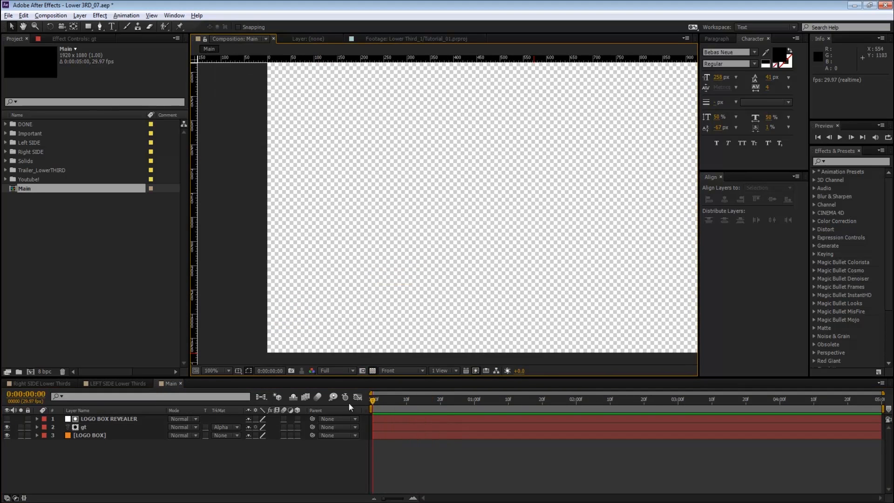
pyautogui.moveTo(270, 184); pyautogui.dragTo(551, 358)
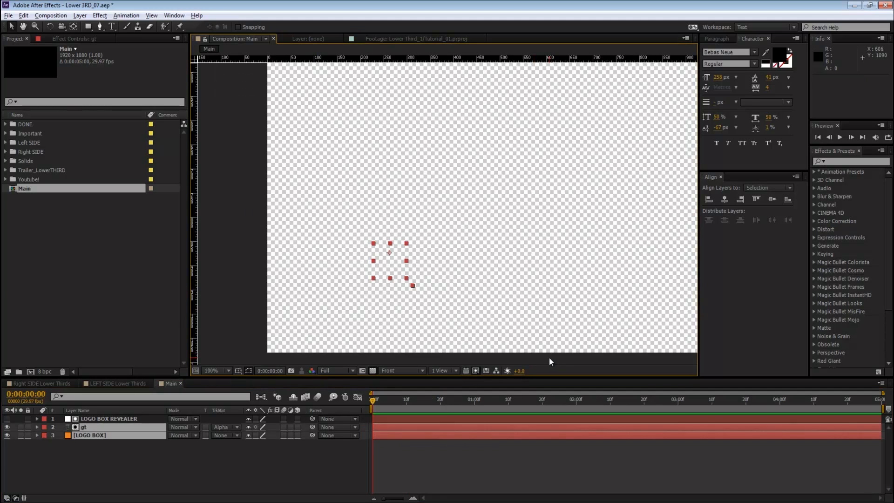
pyautogui.click(372, 370)
pyautogui.scroll(-1, 531, 175)
pyautogui.press('space')
pyautogui.moveTo(538, 175); pyautogui.dragTo(411, 235)
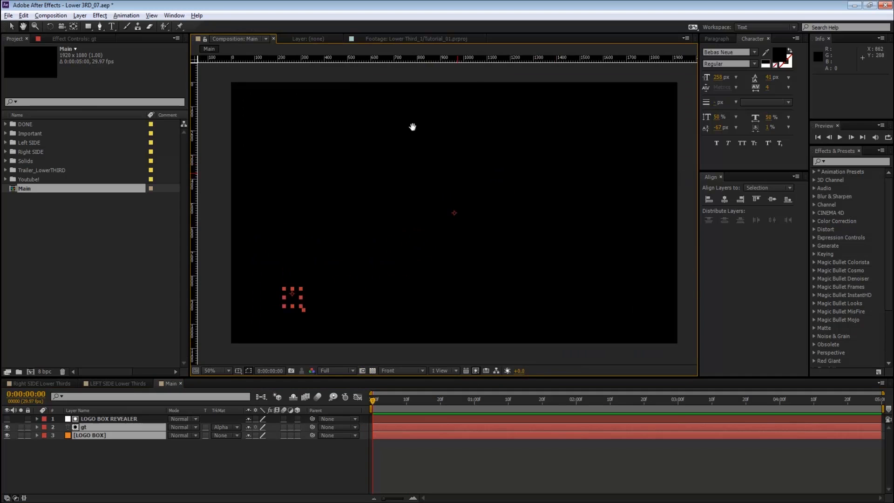
# Step: Deselect the layers and inspect the partially revealed logo at 0:00:00:19 with and without the transparency grid
pyautogui.click(120, 471)
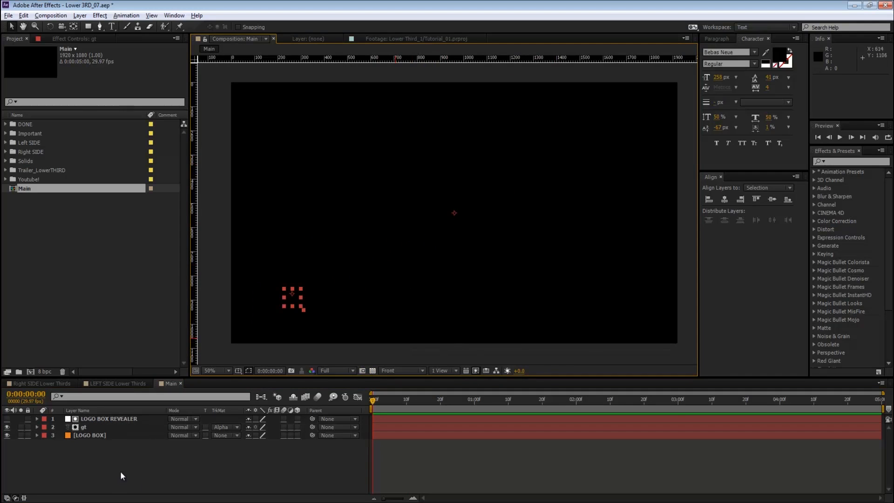
pyautogui.press('space')
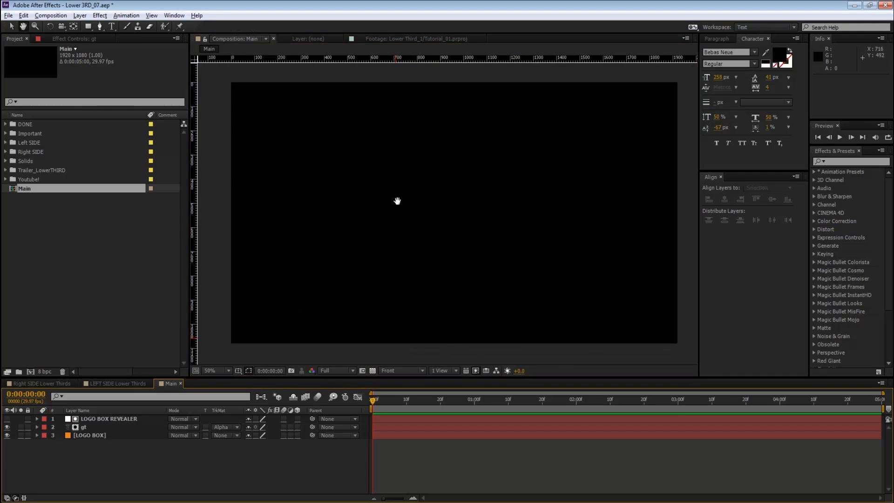
pyautogui.scroll(1, 397, 202)
pyautogui.moveTo(349, 247); pyautogui.dragTo(452, 193)
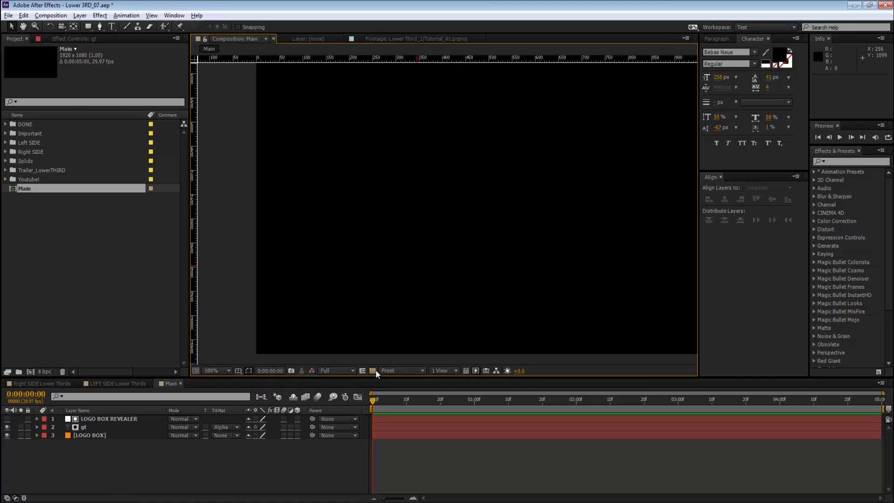
pyautogui.click(373, 371)
pyautogui.moveTo(384, 397); pyautogui.dragTo(437, 399)
pyautogui.click(374, 371)
pyautogui.press('space')
pyautogui.scroll(-1, 467, 253)
pyautogui.moveTo(400, 294); pyautogui.dragTo(397, 297)
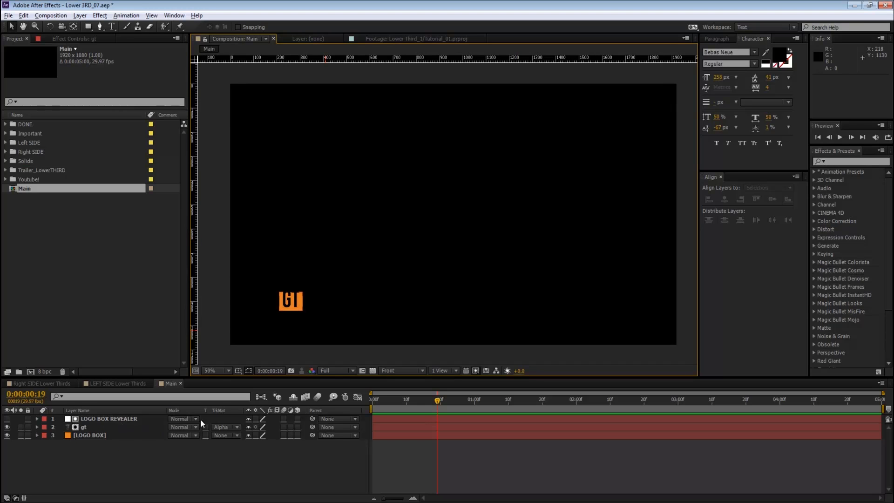
# Step: Show the transparency grid with the logo box framed at 100% and move the current time to 0:00:00:26
pyautogui.click(372, 371)
pyautogui.press('space')
pyautogui.scroll(1, 345, 301)
pyautogui.moveTo(346, 301); pyautogui.dragTo(395, 299)
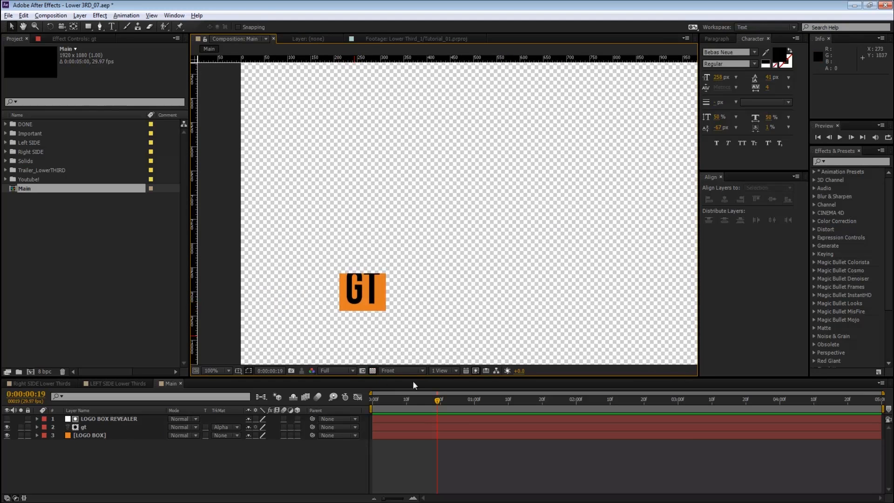
pyautogui.moveTo(437, 394); pyautogui.dragTo(461, 400)
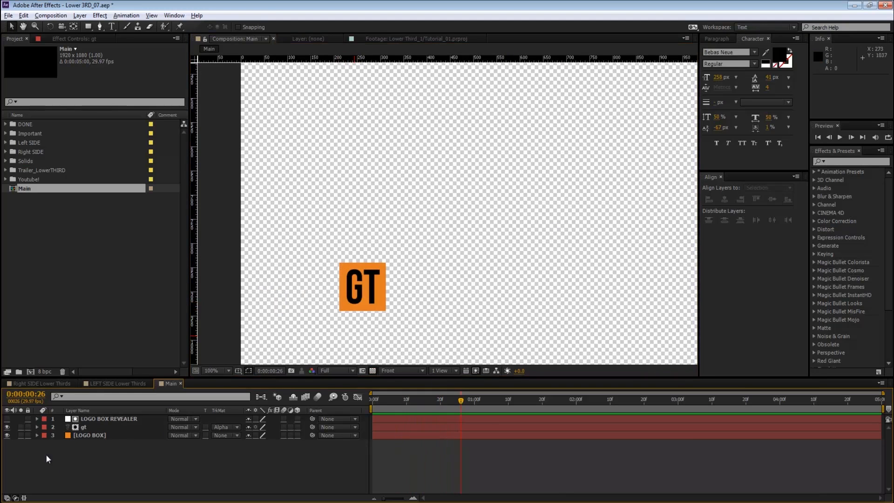
# Step: Compare the Mask Path keyframes of LOGO BOX and LOGO BOX REVEALER, checking the reveal at 0:00:00:25 and 0:00:00:18
pyautogui.click(100, 434)
pyautogui.press('u')
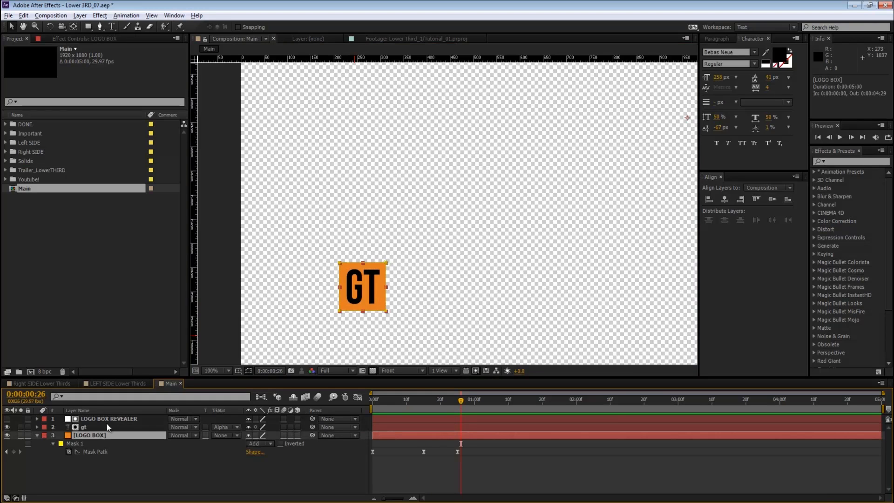
pyautogui.click(458, 400)
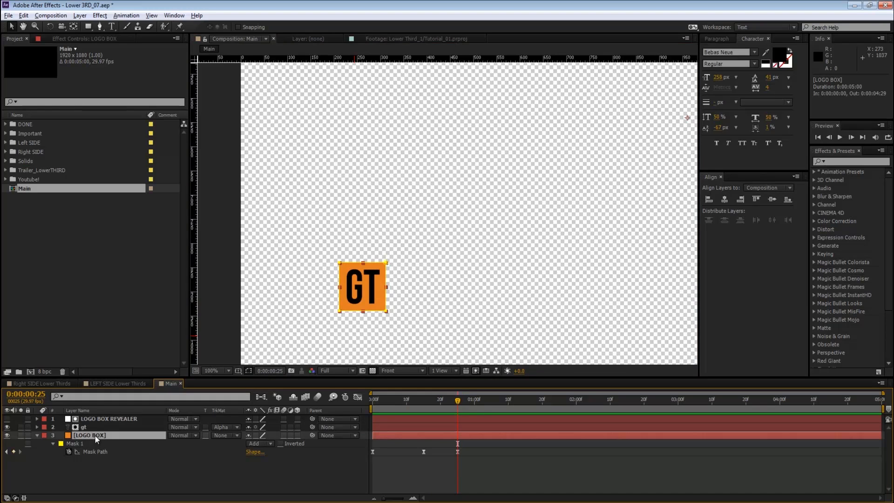
pyautogui.click(101, 420)
pyautogui.hotkey('ctrl', 'v')
pyautogui.moveTo(475, 430); pyautogui.dragTo(358, 438)
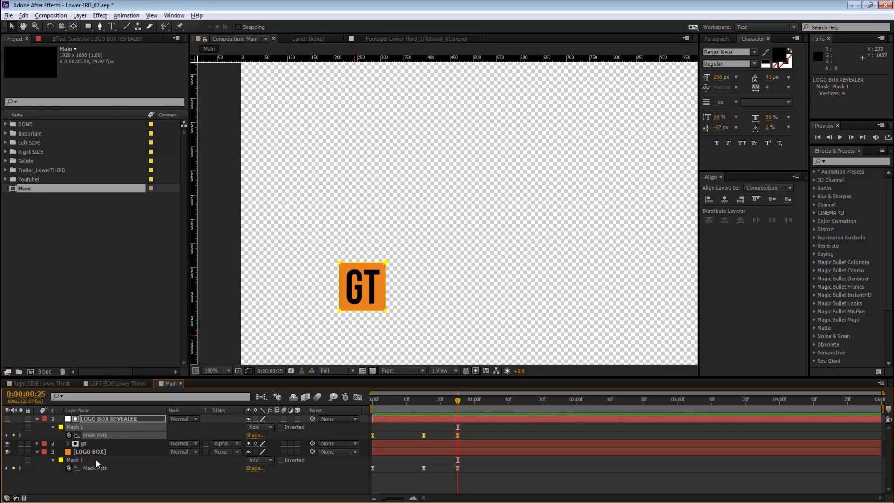
pyautogui.click(132, 479)
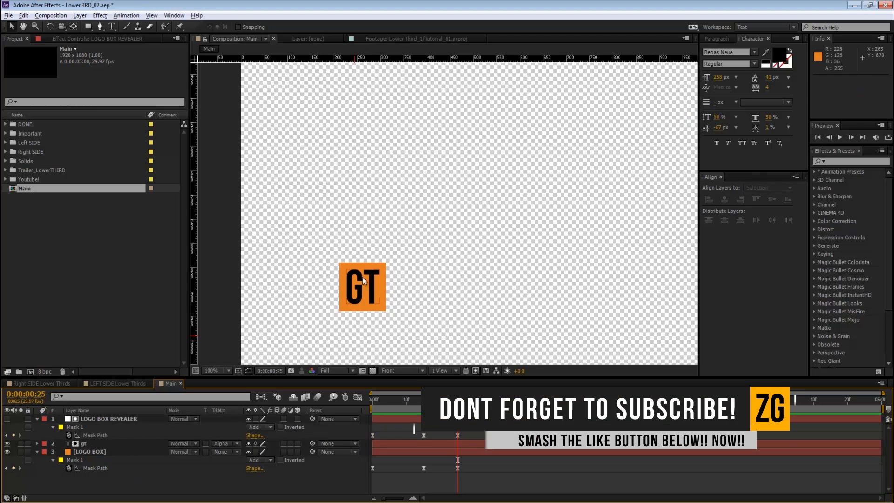
pyautogui.moveTo(457, 400); pyautogui.dragTo(433, 404)
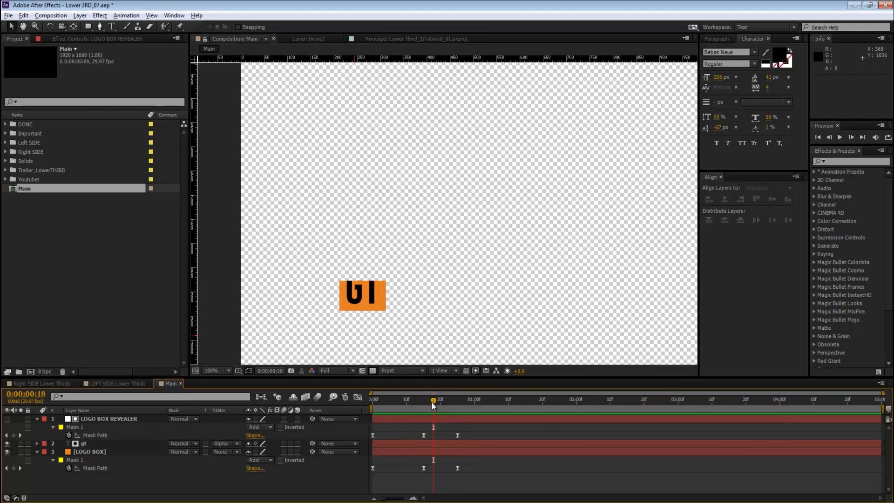
pyautogui.press('u')
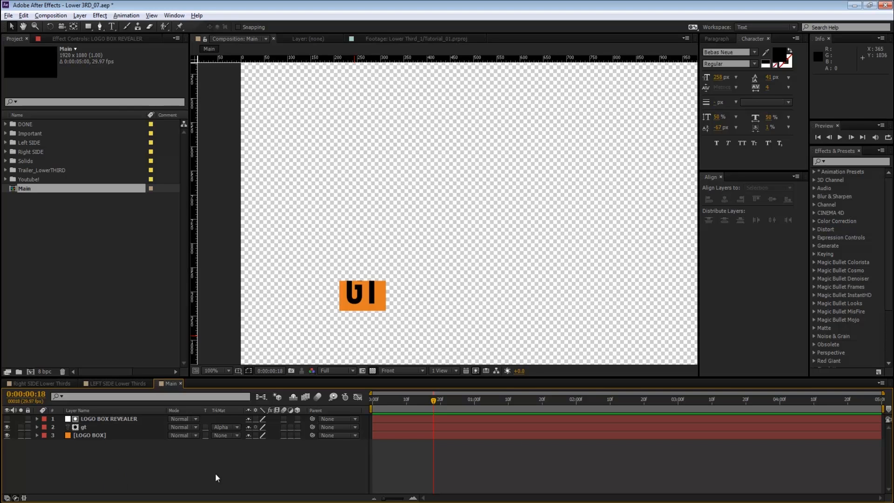
# Step: Pre-compose the gt layer as "LOGO Replace HERE!", moving all attributes and opening the new composition
pyautogui.click(89, 425)
pyautogui.hotkey('ctrl', 'shift', 'c')
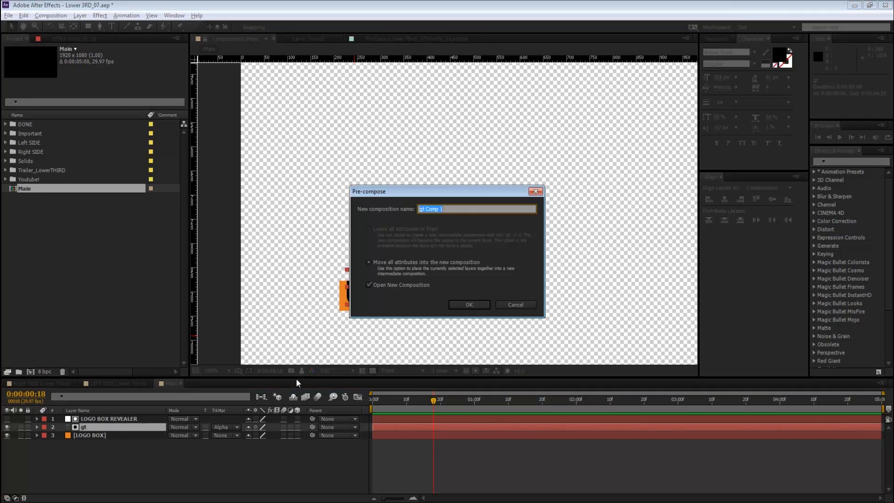
pyautogui.write('LOGO Replace HERE!')
pyautogui.press('Return')
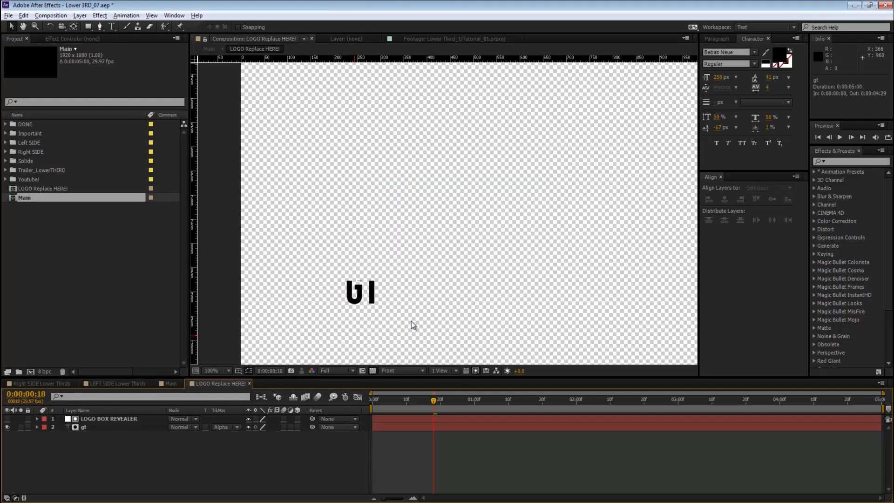
# Step: Remove the LOGO BOX REVEALER layer from inside the LOGO Replace HERE! composition and return to Main
pyautogui.click(180, 383)
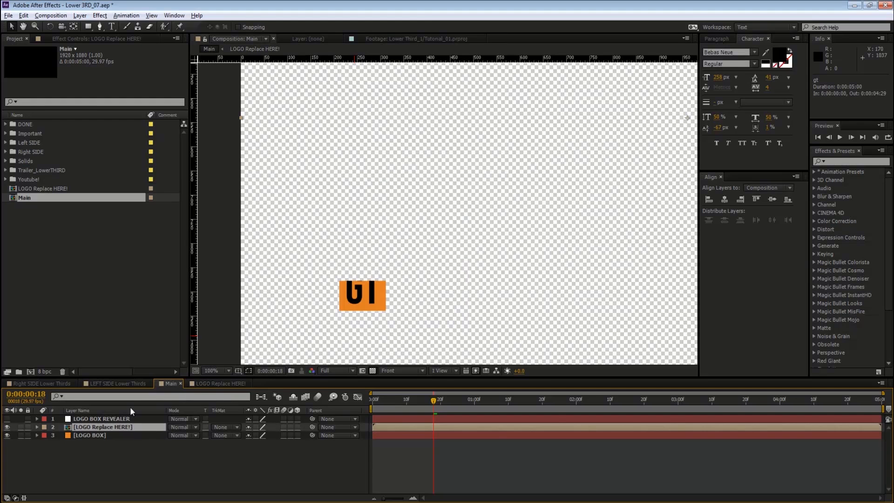
pyautogui.doubleClick(116, 427)
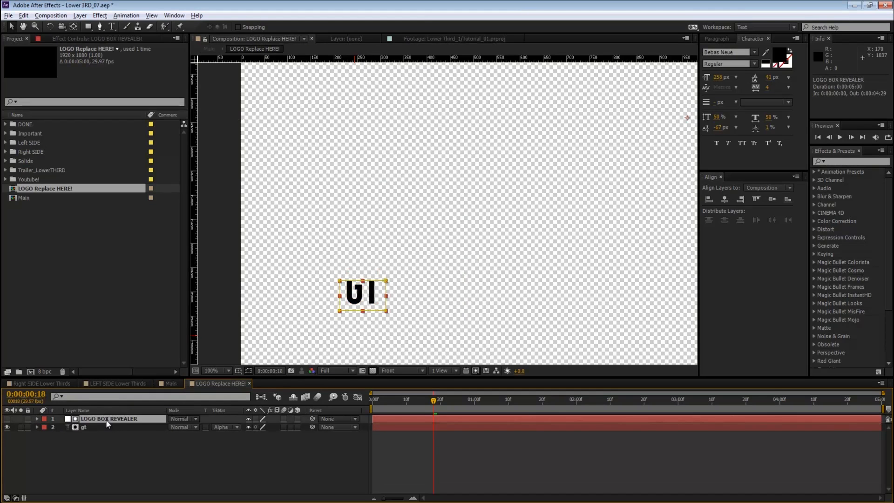
pyautogui.click(171, 383)
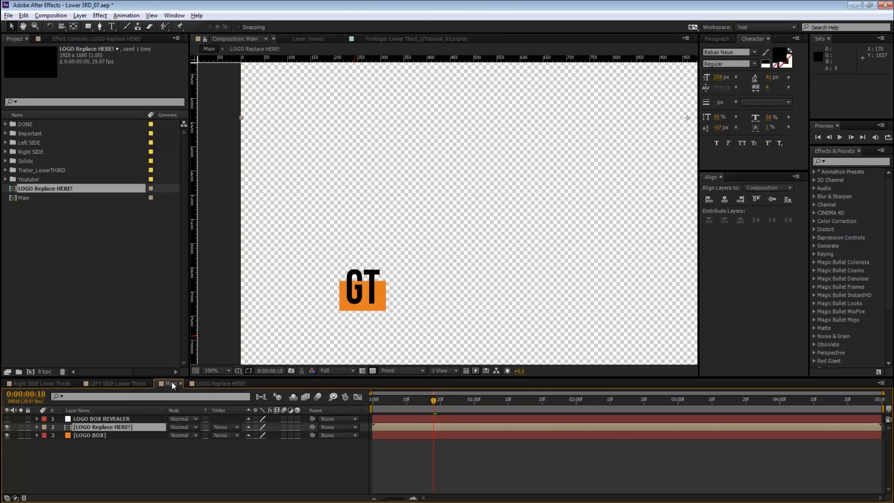
# Step: Set the LOGO Replace HERE! layer's track matte to Alpha Matte "LOGO BOX REVEALER" and scrub back to 0:00:00:02
pyautogui.click(230, 426)
pyautogui.click(240, 453)
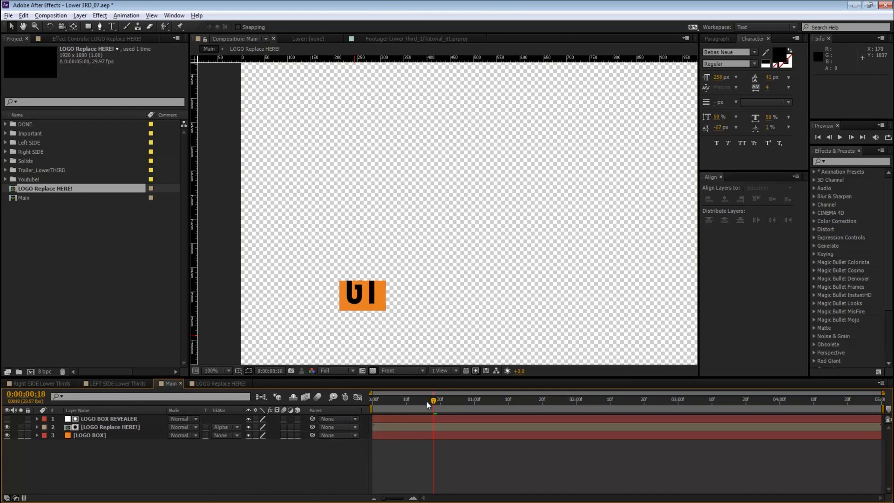
pyautogui.moveTo(426, 401); pyautogui.dragTo(379, 403)
# Step: View Right SIDE Lower Thirds at 0;00;03;23, and replace the text in the Important folder's LOGO_Holder composition with "gt"
pyautogui.click(59, 386)
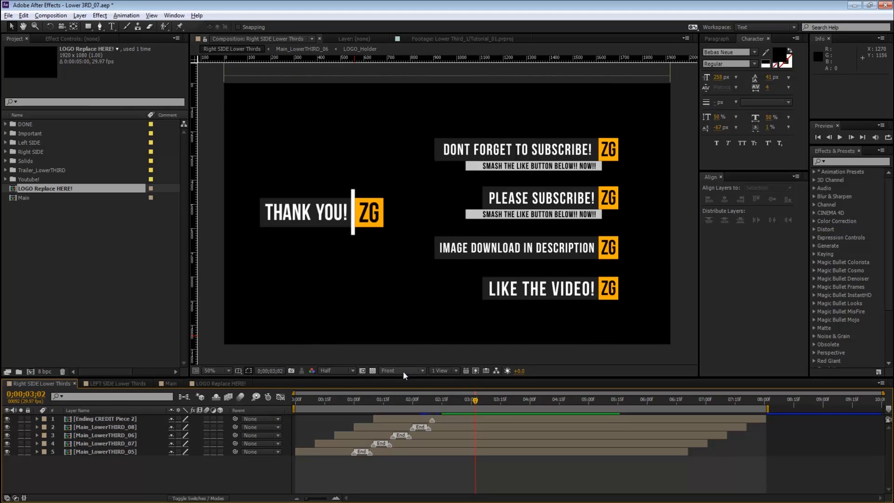
pyautogui.moveTo(479, 397); pyautogui.dragTo(517, 401)
pyautogui.click(6, 133)
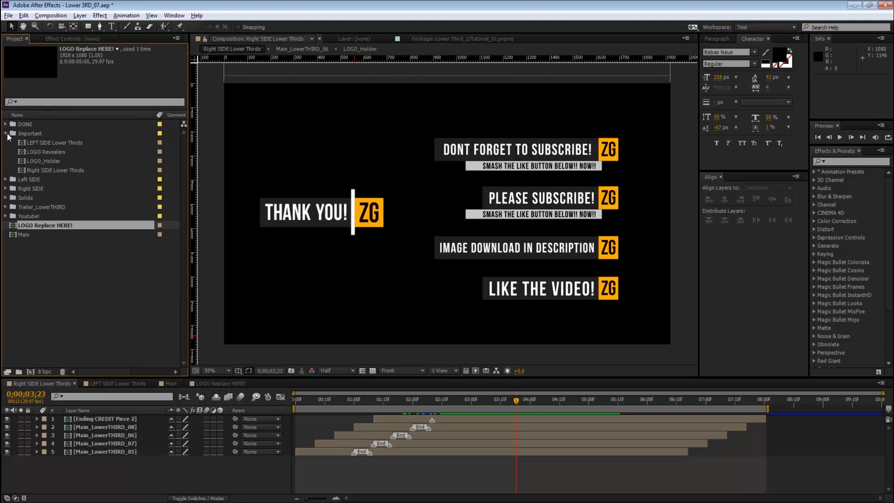
pyautogui.doubleClick(50, 161)
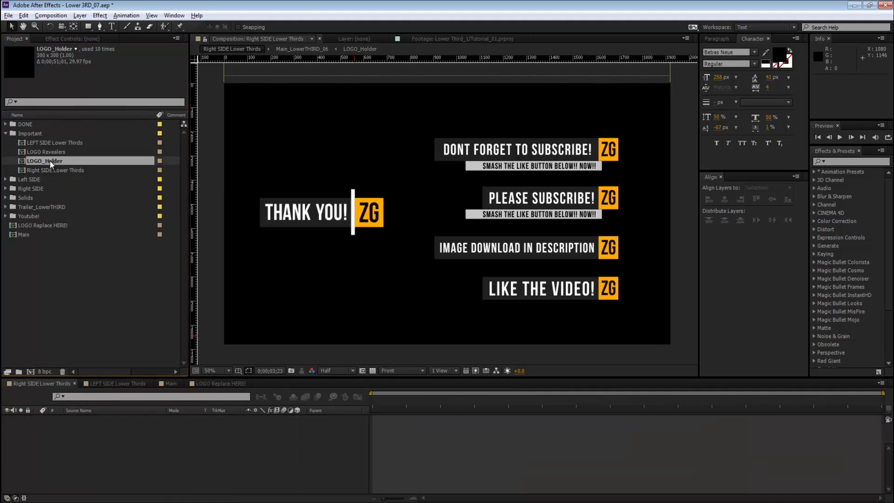
pyautogui.hotkey('ctrl', 't')
pyautogui.click(448, 223)
pyautogui.hotkey('ctrl', 'a')
pyautogui.write('GT')
pyautogui.hotkey('ctrl', 'Return')
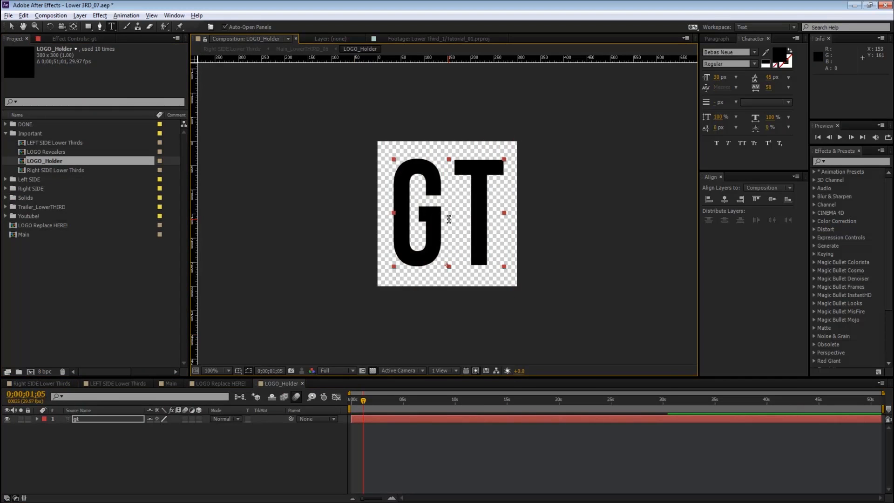
# Step: Check the replaced logo in Right SIDE Lower Thirds, and return to Main to view the logo at 0:00:01:02
pyautogui.click(35, 384)
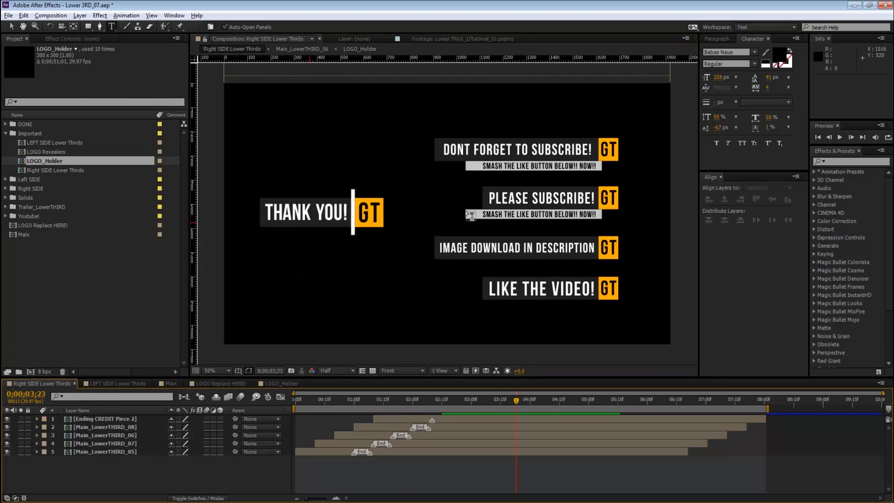
pyautogui.click(277, 383)
pyautogui.click(225, 383)
pyautogui.click(171, 383)
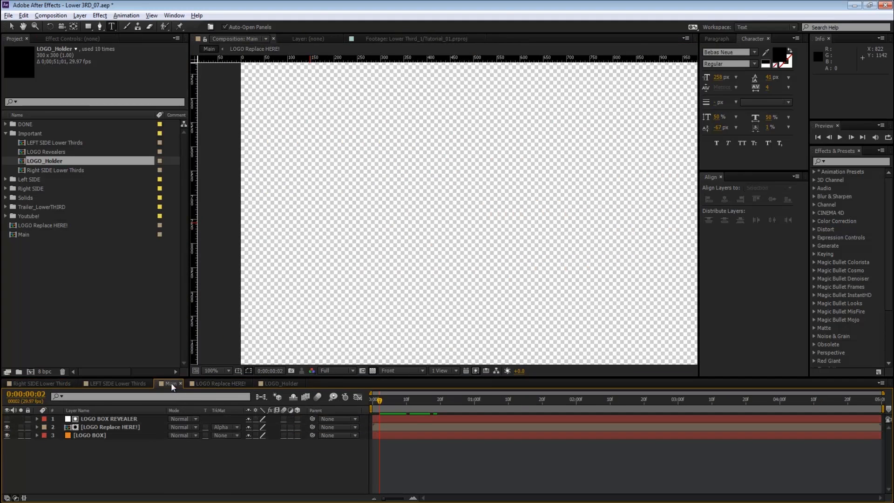
pyautogui.moveTo(393, 404); pyautogui.dragTo(482, 404)
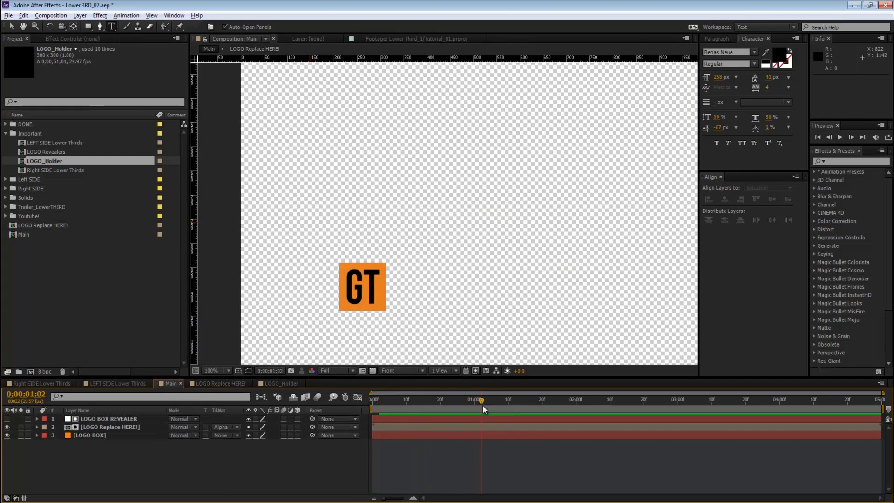
# Step: Turn off the transparency grid in Main's composition view
pyautogui.scroll(-2, 501, 271)
pyautogui.moveTo(531, 236); pyautogui.dragTo(415, 280)
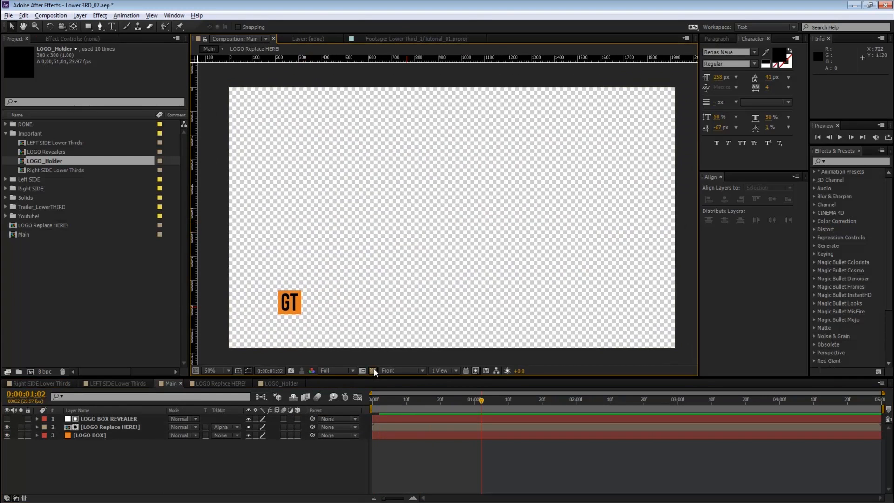
pyautogui.click(373, 370)
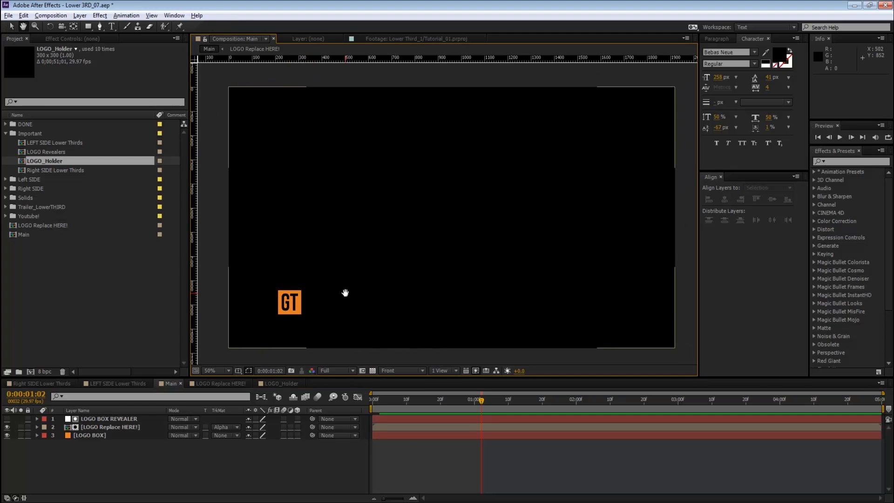
# Step: Collapse the Important folder, and close the LOGO_Holder and LOGO Replace HERE! compositions to return to Main
pyautogui.click(51, 226)
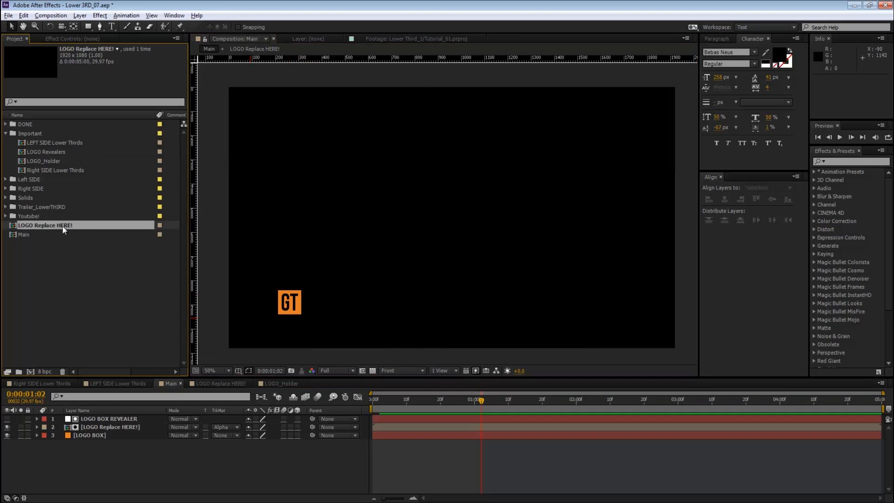
pyautogui.click(6, 133)
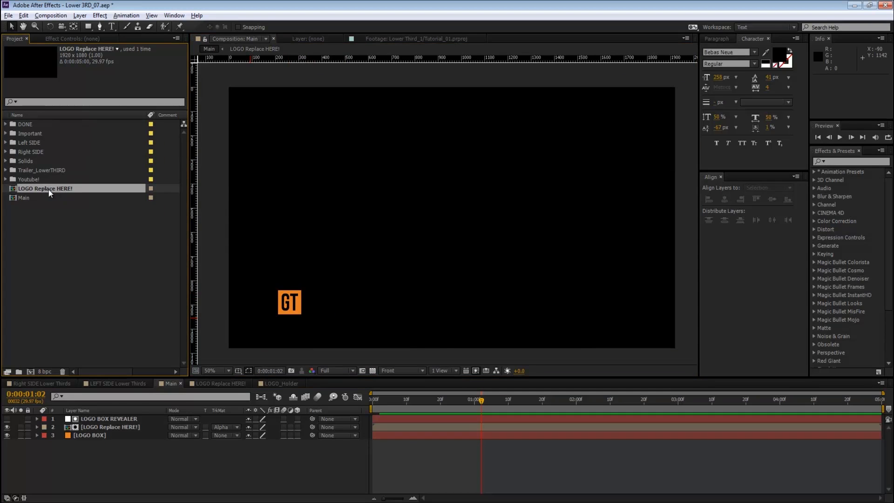
pyautogui.doubleClick(48, 189)
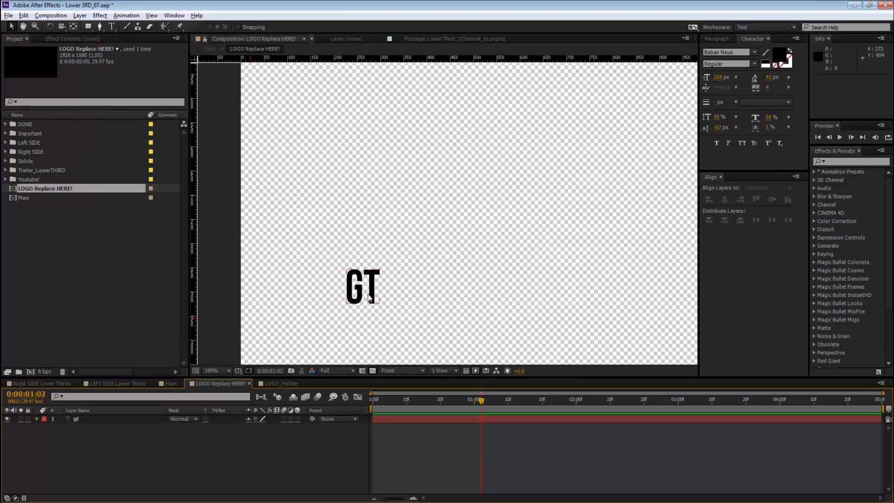
pyautogui.click(280, 383)
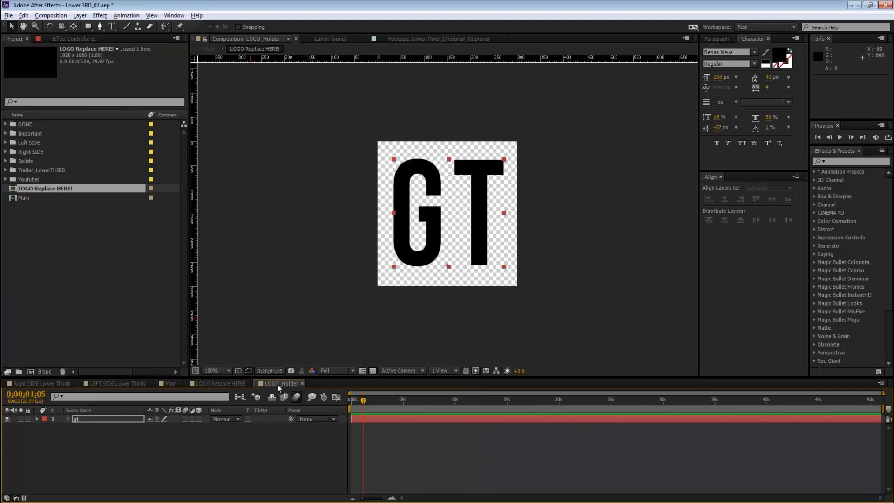
pyautogui.click(303, 383)
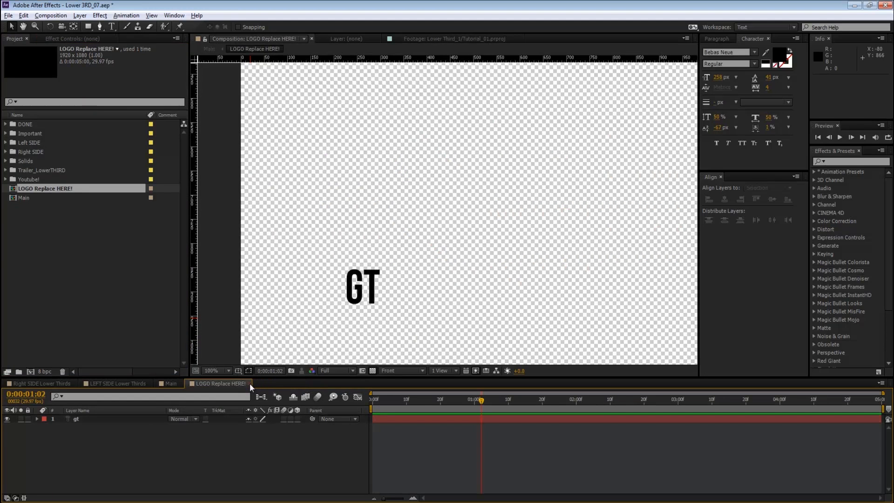
pyautogui.click(249, 384)
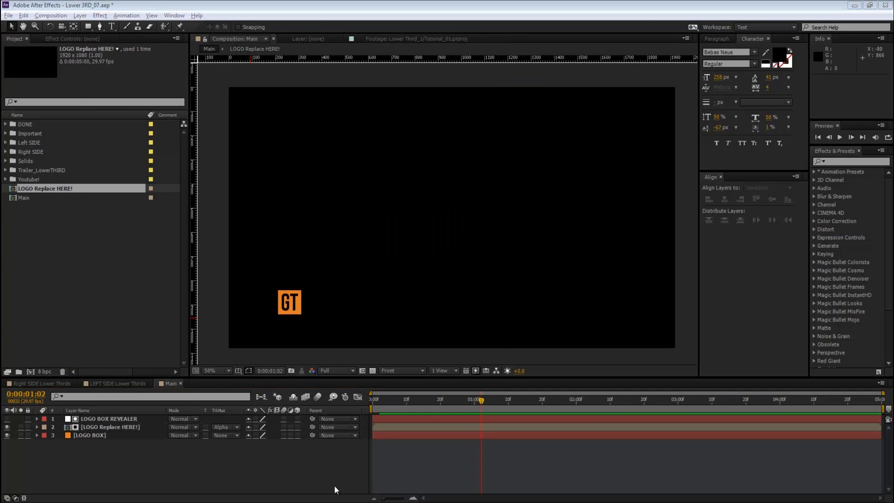
pyautogui.press('space')
pyautogui.moveTo(331, 269); pyautogui.dragTo(358, 204)
pyautogui.hotkey('ctrl', 'a')
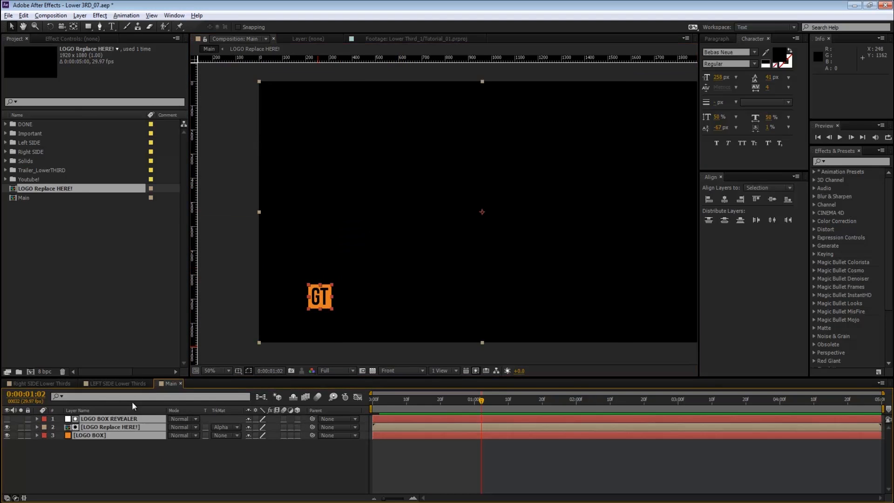
pyautogui.click(152, 471)
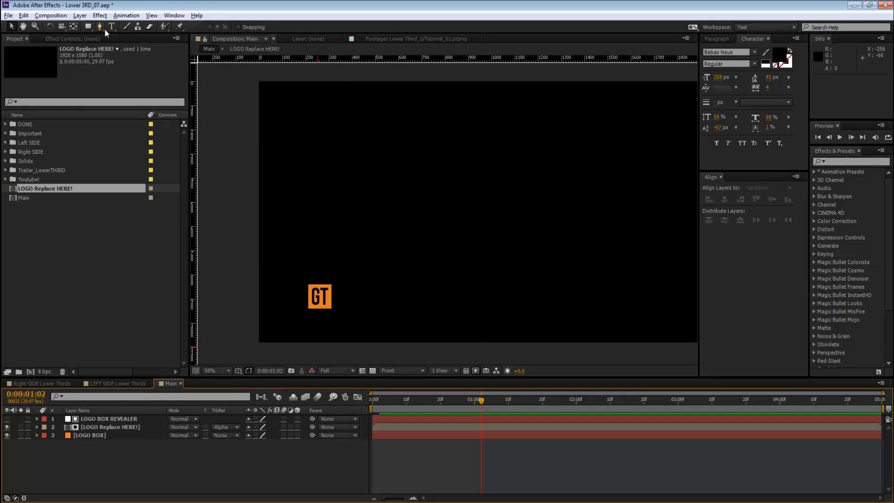
# Step: Create a 1920 x 1080 px solid named "Title HOLDER" in dark gray #212121, and place it below the LOGO BOX layer
pyautogui.hotkey('ctrl', 'y')
pyautogui.click(442, 314)
pyautogui.moveTo(330, 407); pyautogui.dragTo(302, 440)
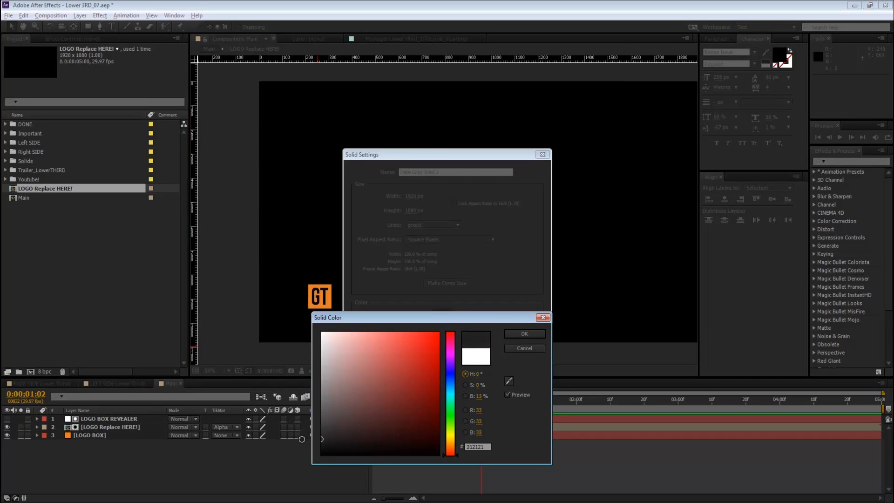
pyautogui.click(525, 334)
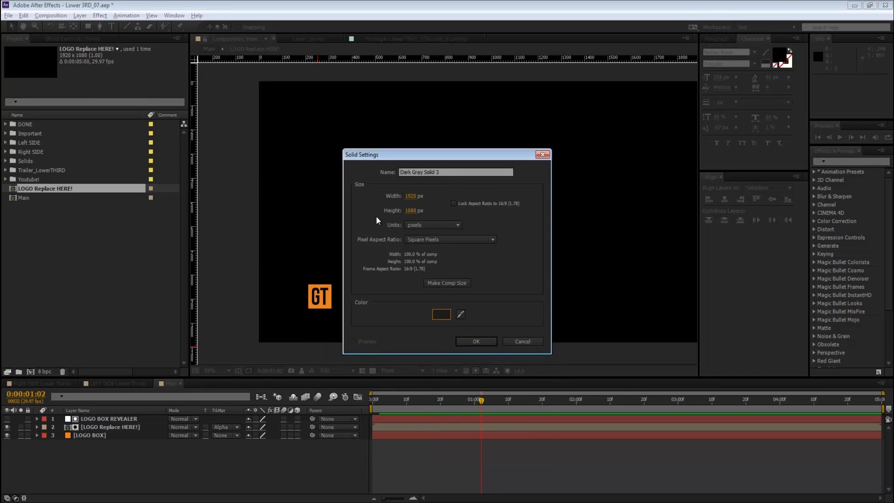
pyautogui.click(461, 173)
pyautogui.write('Title HOLDER')
pyautogui.press('Return')
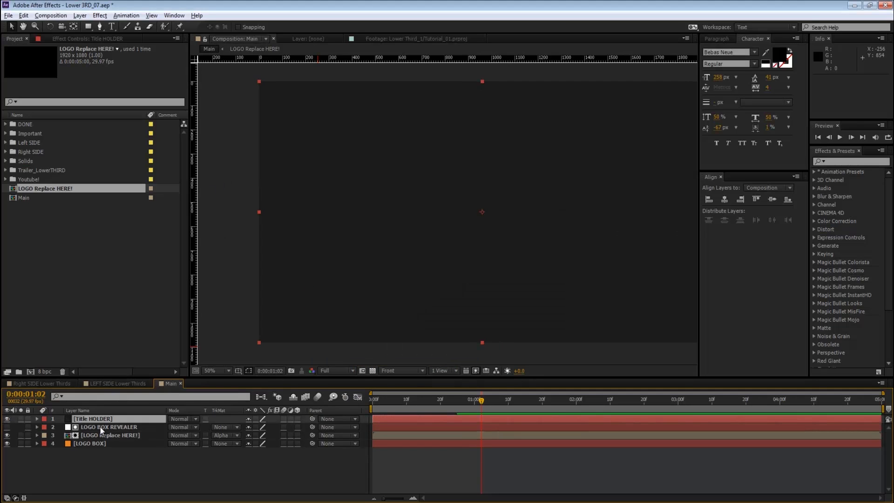
pyautogui.moveTo(104, 418); pyautogui.dragTo(107, 441)
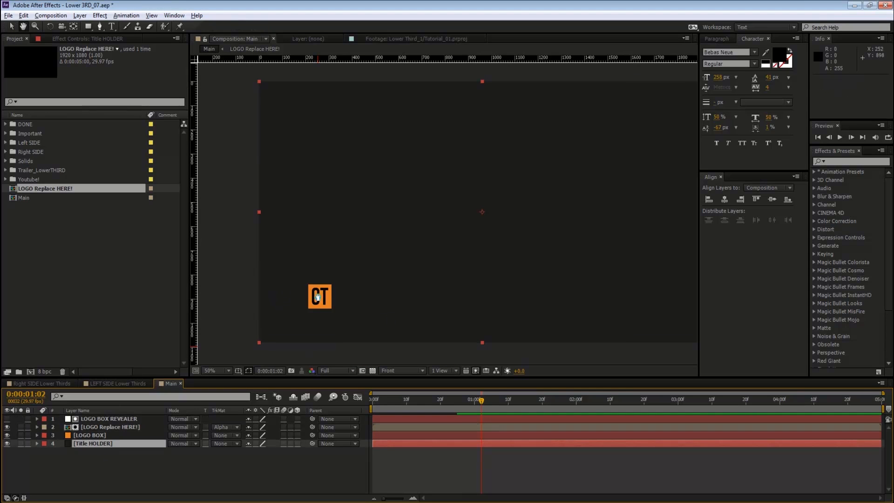
pyautogui.press('.')
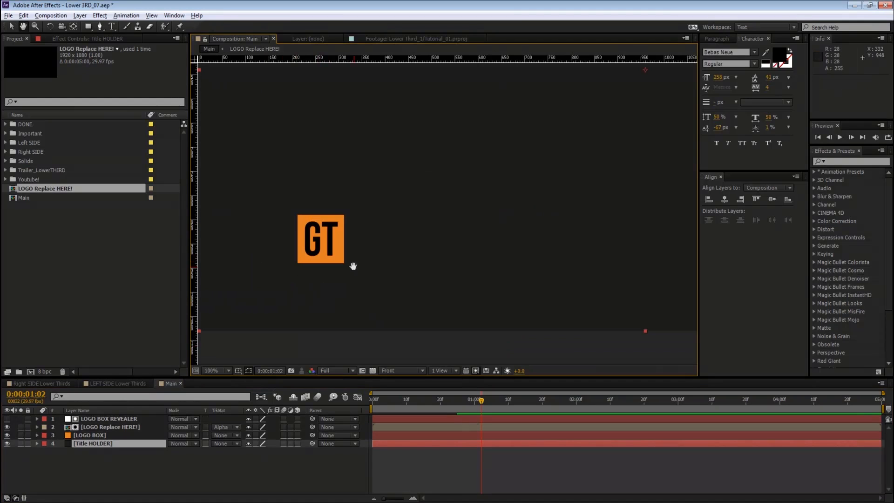
pyautogui.press('.')
pyautogui.moveTo(317, 235); pyautogui.dragTo(539, 214)
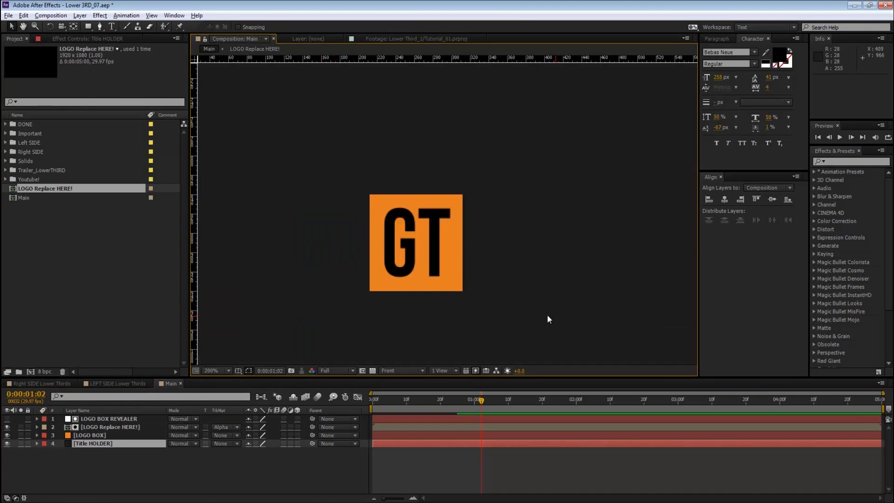
pyautogui.click(88, 27)
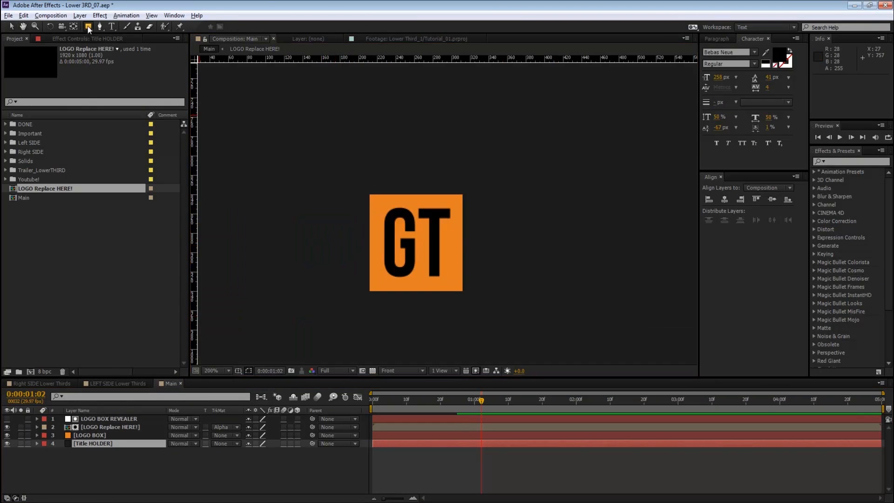
pyautogui.click(105, 443)
pyautogui.press('space')
pyautogui.scroll(-1, 495, 250)
pyautogui.moveTo(512, 225); pyautogui.dragTo(320, 242)
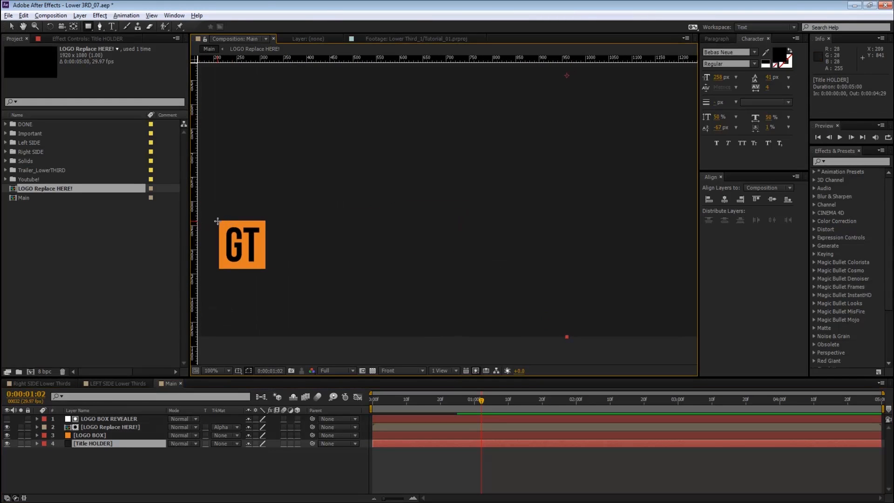
pyautogui.moveTo(220, 220); pyautogui.dragTo(614, 269)
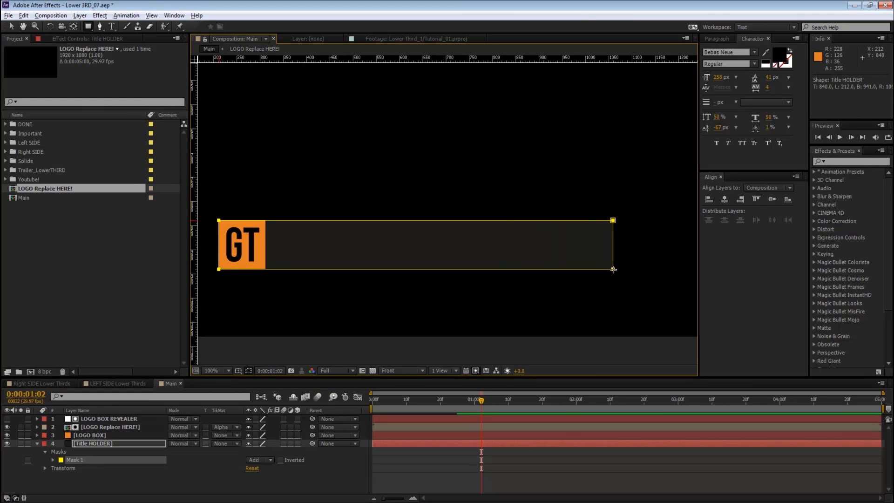
pyautogui.scroll(-1, 406, 328)
pyautogui.moveTo(367, 222); pyautogui.dragTo(303, 293)
pyautogui.click(275, 484)
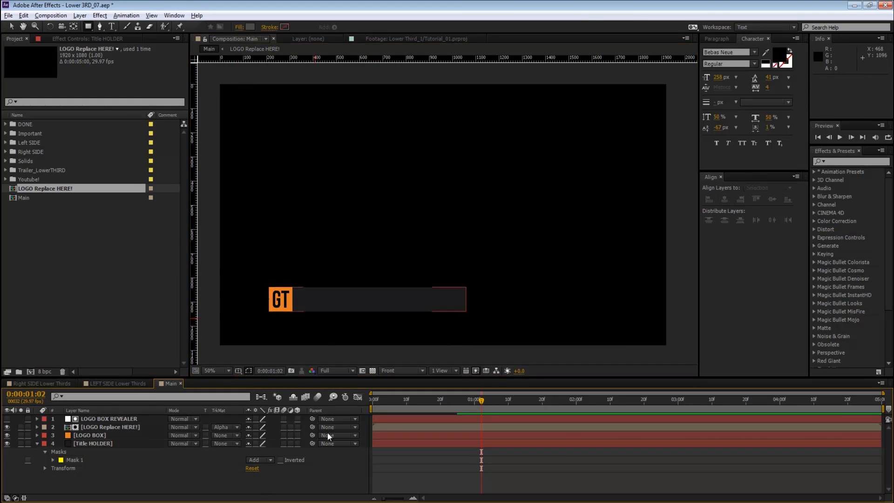
pyautogui.hotkey('ctrl', 'z')
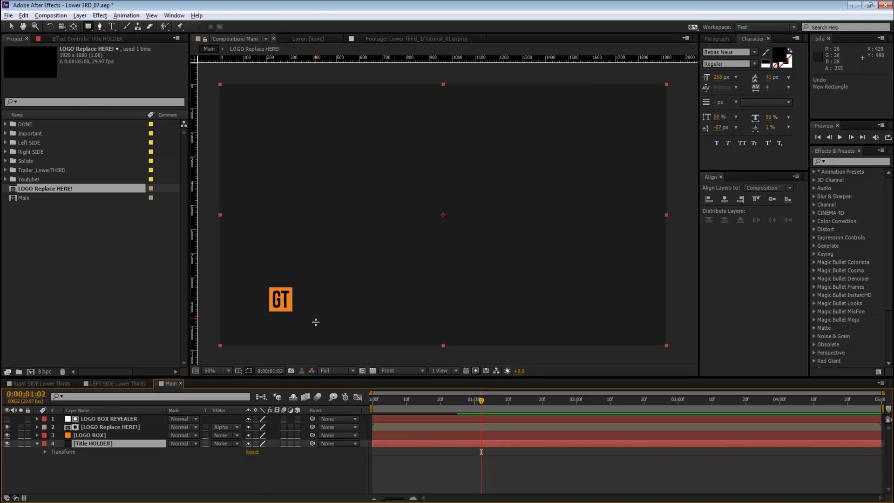
# Step: Draw a rectangular mask about 800 by 100 px on Title HOLDER, starting at the orange box's left edge and matching its height
pyautogui.scroll(1, 264, 293)
pyautogui.moveTo(313, 155); pyautogui.dragTo(356, 200)
pyautogui.moveTo(278, 209); pyautogui.dragTo(650, 257)
pyautogui.scroll(-1, 446, 297)
pyautogui.moveTo(487, 202)
pyautogui.mouseDown()
pyautogui.moveTo(384, 296)
pyautogui.moveTo(390, 288)
pyautogui.mouseUp()
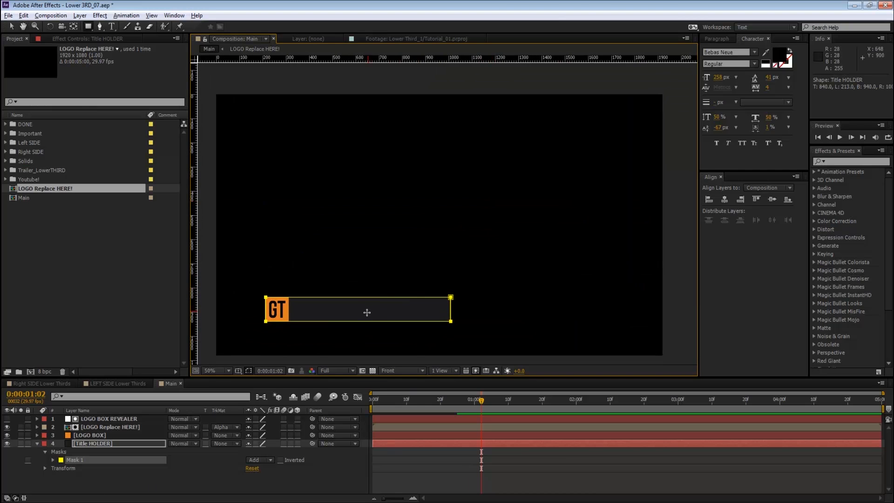
# Step: Shorten the Title HOLDER mask by moving its two right corner points inward to about 865 px across the composition
pyautogui.press('v')
pyautogui.click(452, 311)
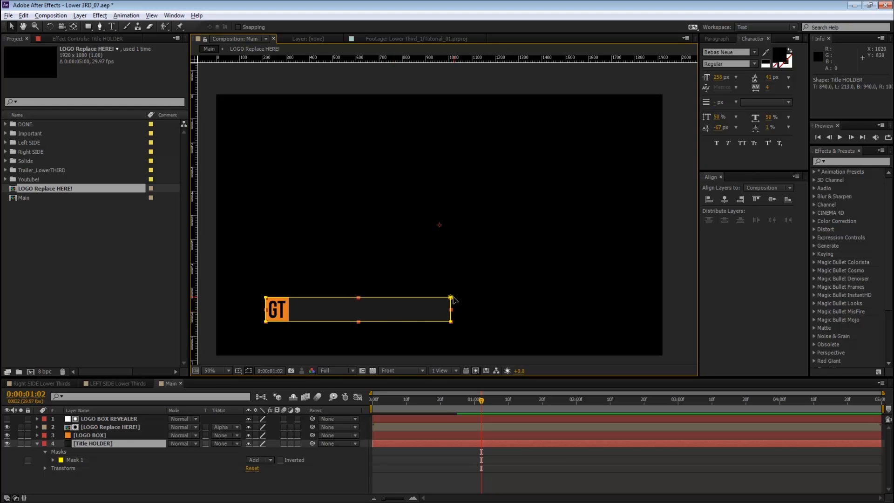
pyautogui.click(451, 298)
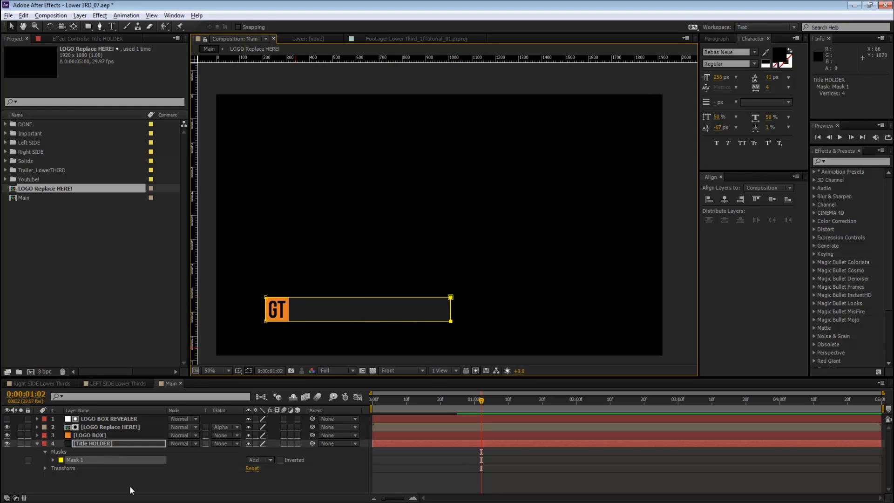
pyautogui.moveTo(452, 322); pyautogui.dragTo(421, 323)
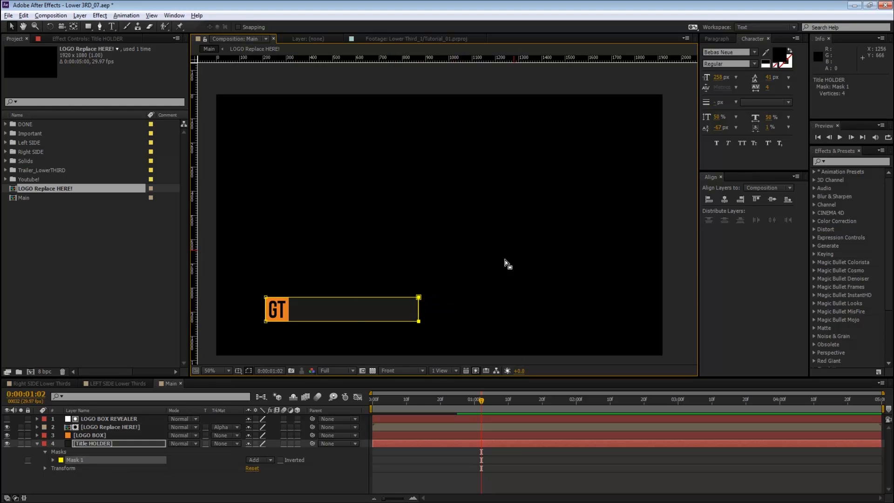
pyautogui.click(482, 480)
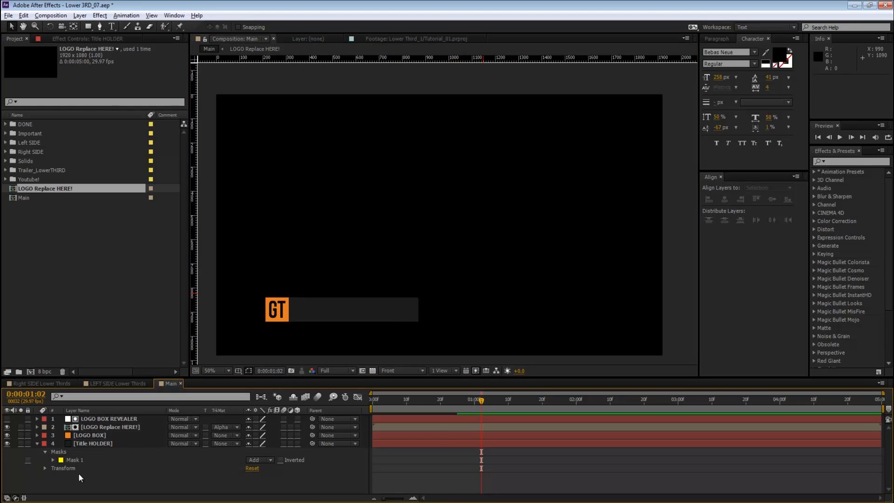
# Step: Set a Mask Path keyframe for Title HOLDER's Mask 1 at 0:00:00:25, in line with LOGO BOX's last mask keyframe
pyautogui.click(73, 461)
pyautogui.click(52, 463)
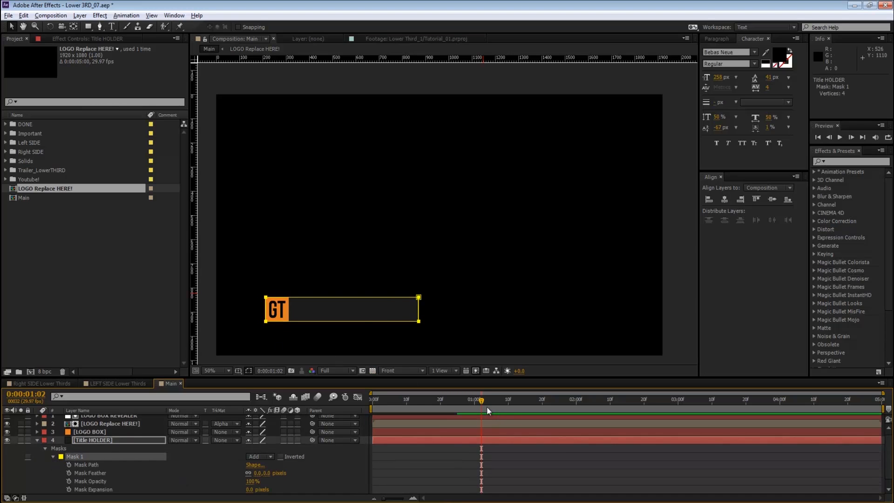
pyautogui.click(109, 441)
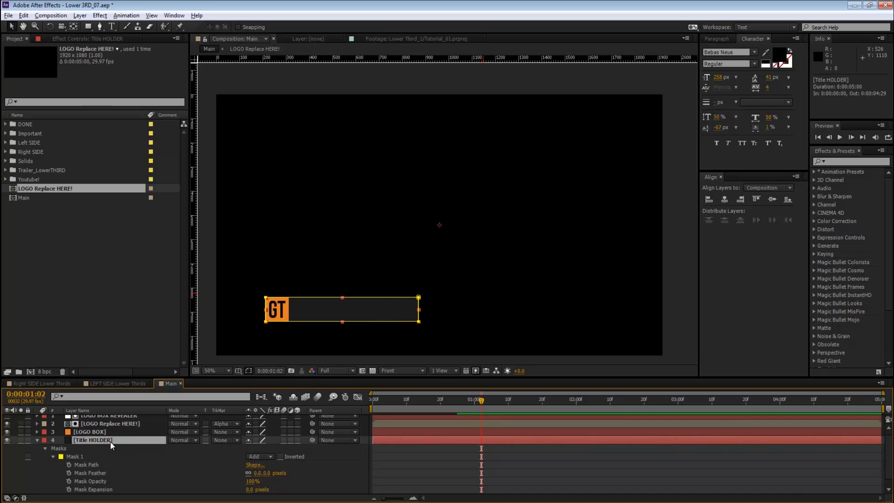
pyautogui.scroll(1, 119, 438)
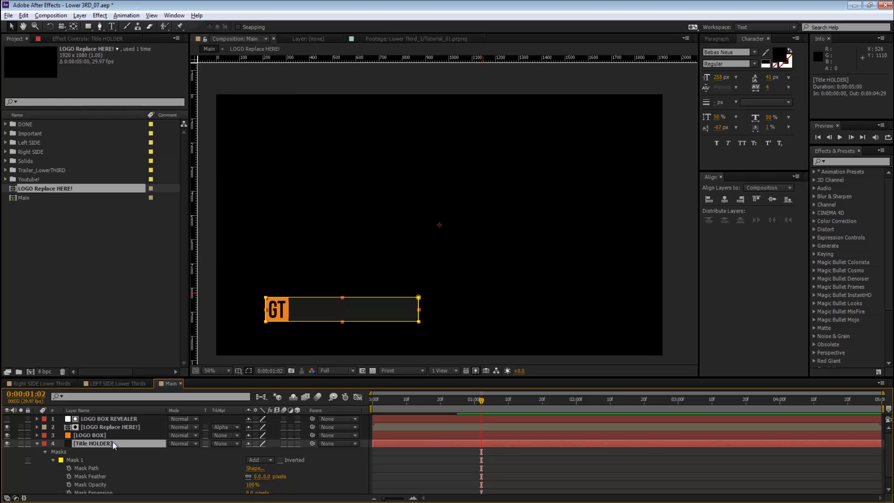
pyautogui.click(97, 434)
pyautogui.press('m')
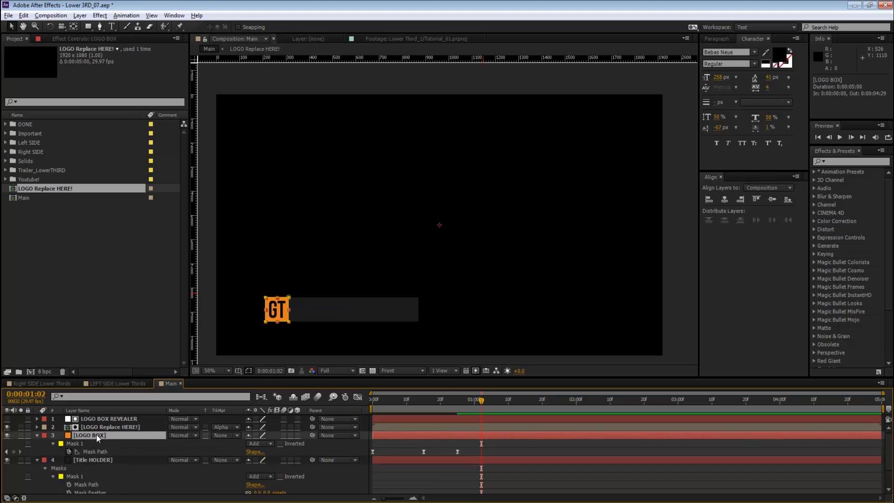
pyautogui.moveTo(481, 402); pyautogui.dragTo(461, 404)
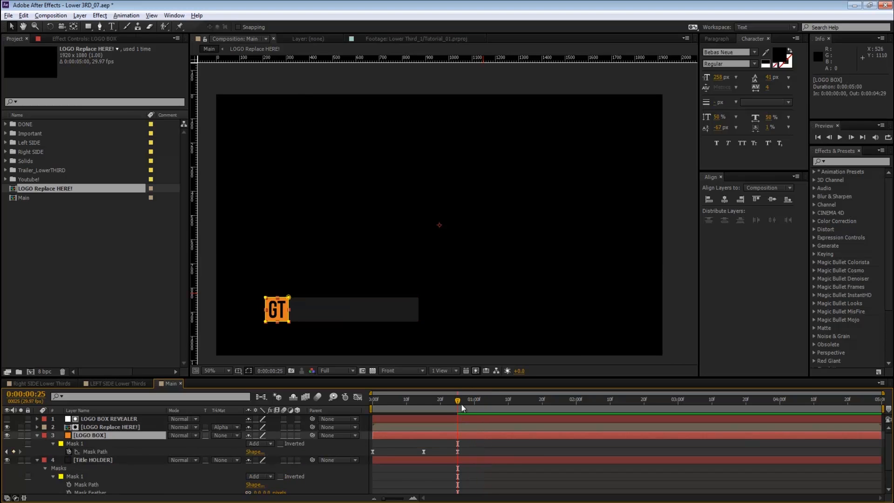
pyautogui.moveTo(488, 443); pyautogui.dragTo(365, 455)
pyautogui.click(583, 449)
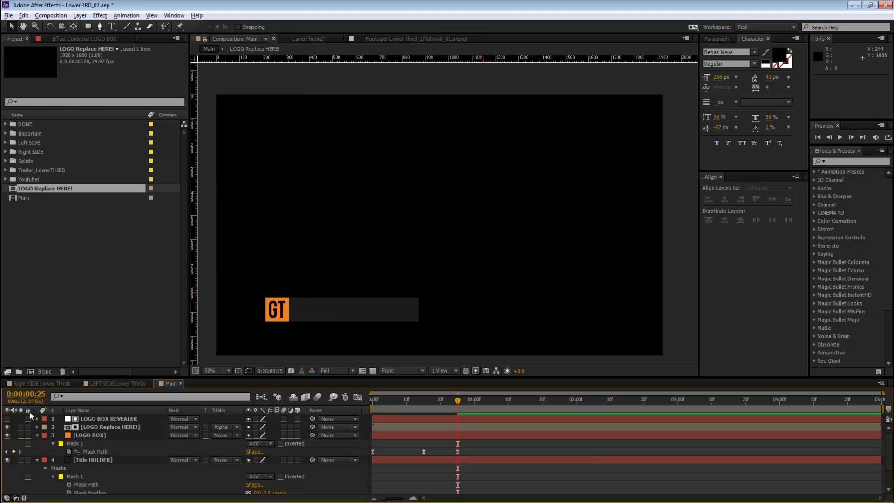
pyautogui.click(69, 485)
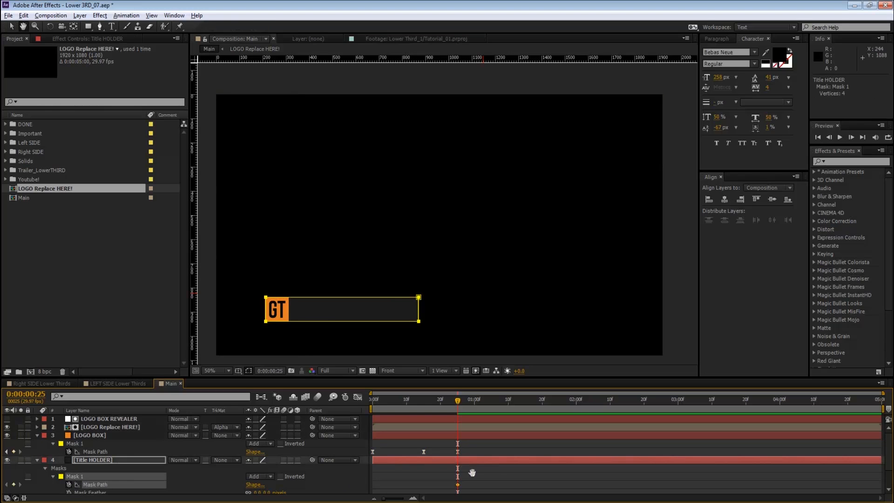
# Step: Go to 0:00:00:15, in line with LOGO BOX's middle mask keyframe, and frame the Title HOLDER mask closely
pyautogui.scroll(-2, 470, 470)
pyautogui.moveTo(456, 401); pyautogui.dragTo(422, 402)
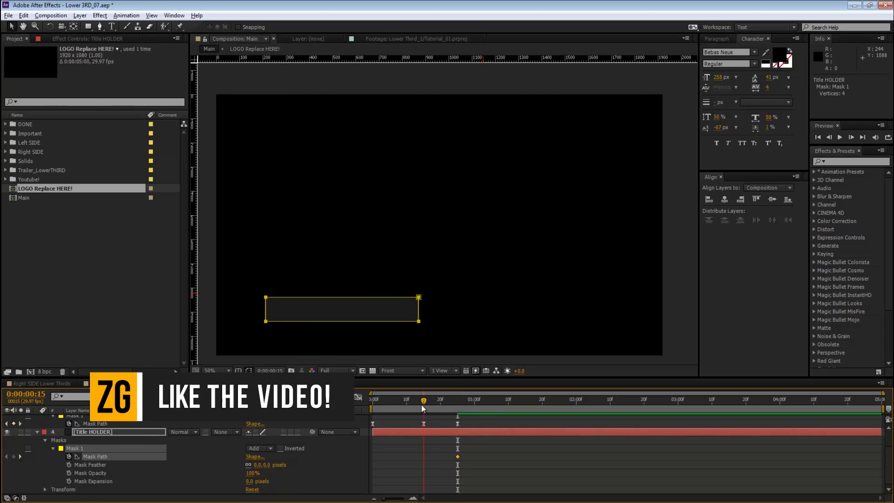
pyautogui.scroll(1, 322, 309)
pyautogui.moveTo(322, 309); pyautogui.dragTo(651, 64)
pyautogui.moveTo(487, 192); pyautogui.dragTo(348, 236)
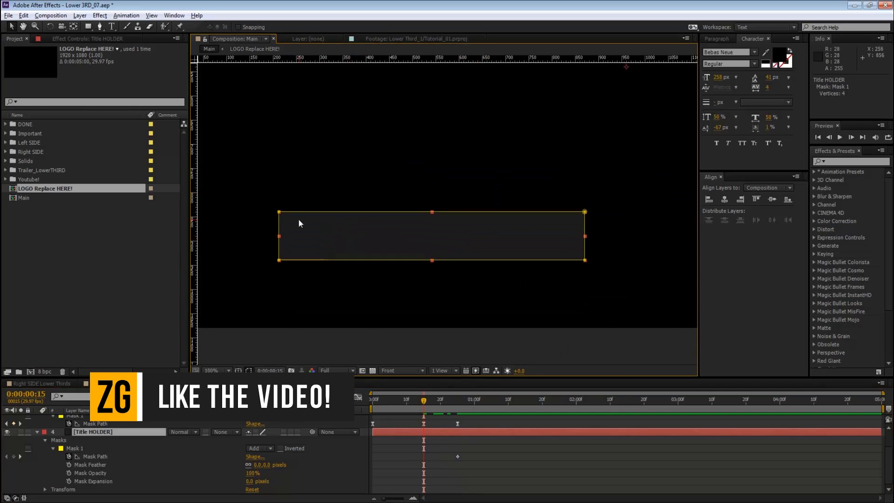
# Step: Try to collapse the Title HOLDER mask onto its left edge by moving its right corner points inward
pyautogui.click(279, 212)
pyautogui.click(583, 215)
pyautogui.moveTo(585, 214); pyautogui.dragTo(471, 215)
pyautogui.hotkey('ctrl', 'z')
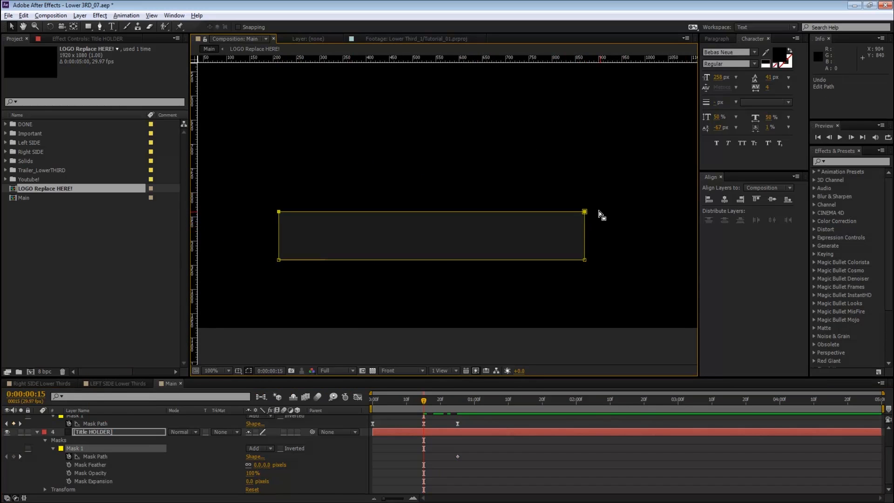
pyautogui.click(548, 217)
pyautogui.click(585, 212)
pyautogui.moveTo(585, 261); pyautogui.dragTo(281, 266)
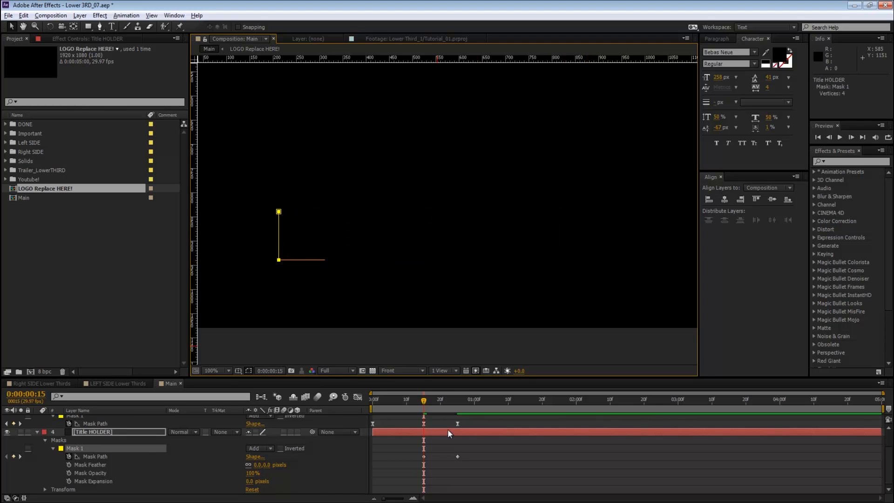
# Step: Inspect the collapsed Title HOLDER mask up close and undo its last path edit
pyautogui.click(467, 443)
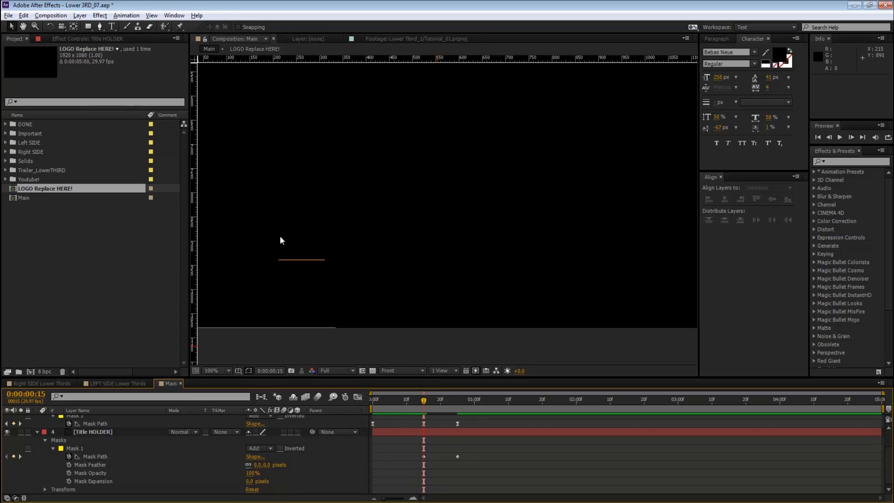
pyautogui.click(91, 449)
pyautogui.click(101, 457)
pyautogui.press('space')
pyautogui.scroll(1, 280, 245)
pyautogui.moveTo(306, 237); pyautogui.dragTo(623, 204)
pyautogui.scroll(1, 606, 204)
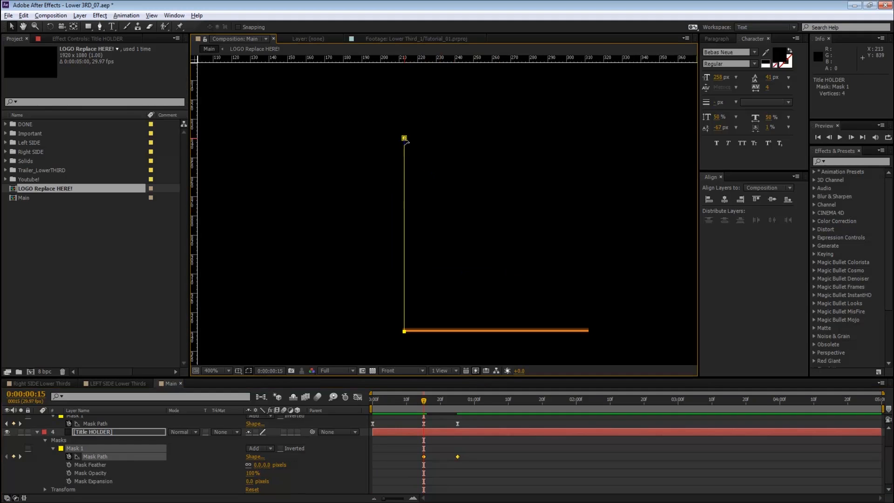
pyautogui.hotkey('ctrl', 'z')
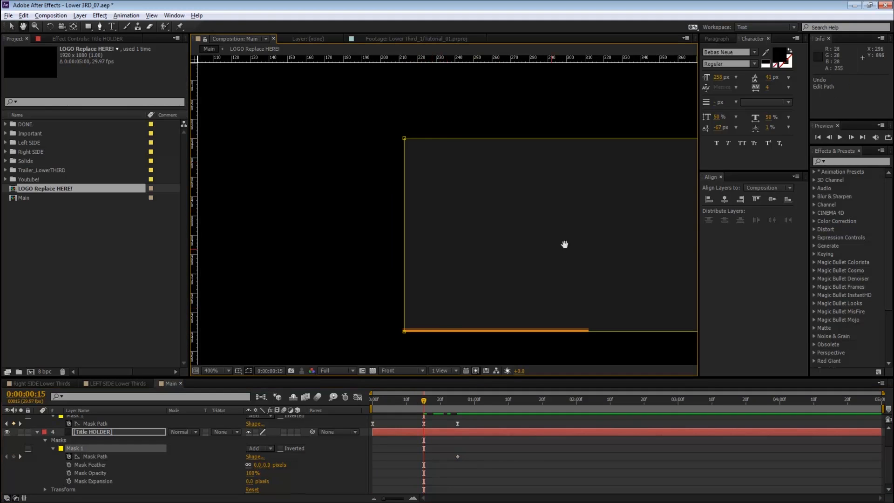
# Step: Narrow the Title HOLDER mask at 0:00:00:15 to a full-height sliver about 2 px wide along its left edge
pyautogui.scroll(-4, 565, 246)
pyautogui.moveTo(485, 217); pyautogui.dragTo(563, 235)
pyautogui.press('space')
pyautogui.scroll(4, 366, 226)
pyautogui.press('space')
pyautogui.moveTo(470, 137); pyautogui.dragTo(462, 137)
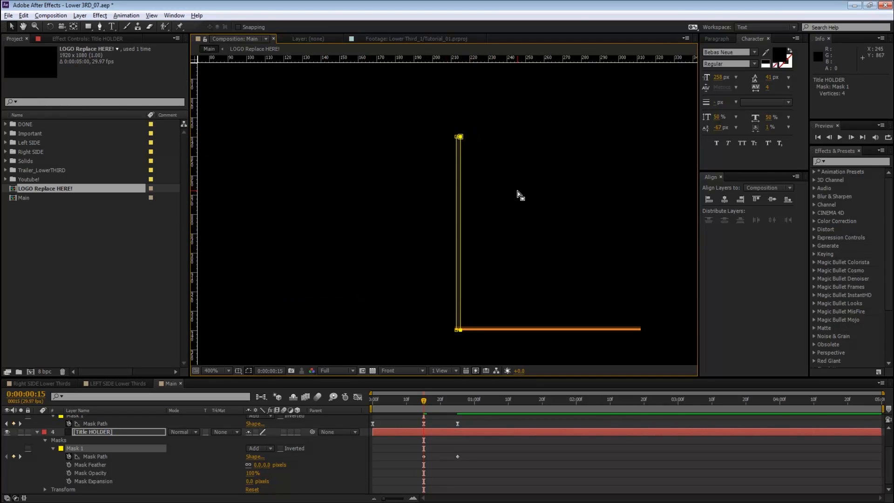
pyautogui.scroll(-1, 549, 201)
pyautogui.click(549, 201)
pyautogui.click(594, 230)
pyautogui.press('space')
pyautogui.moveTo(598, 204); pyautogui.dragTo(465, 206)
# Step: At 0:00:00:00, flatten the narrow Title HOLDER mask by moving its two top corner points down onto its bottom edge
pyautogui.moveTo(425, 401); pyautogui.dragTo(346, 401)
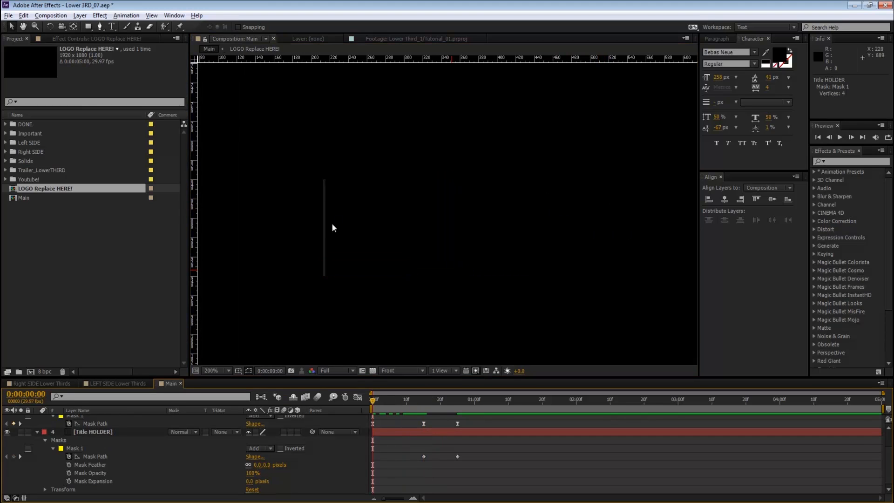
pyautogui.click(322, 206)
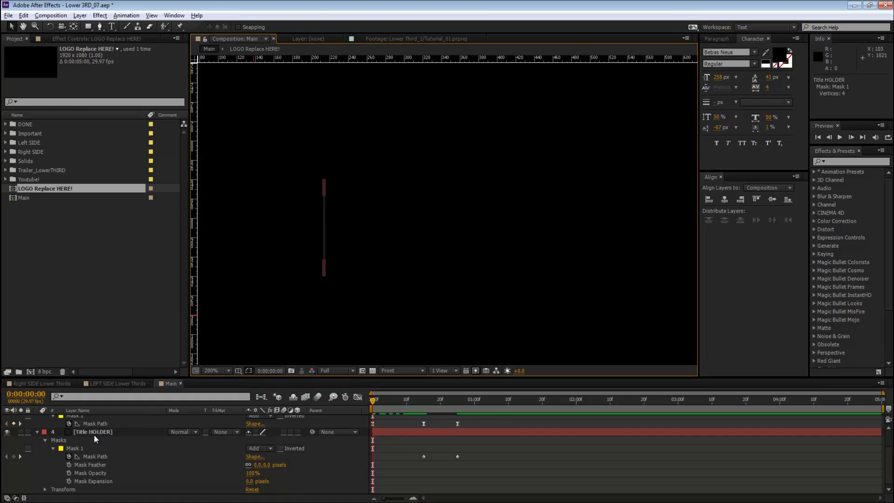
pyautogui.click(82, 450)
pyautogui.scroll(1, 314, 217)
pyautogui.moveTo(311, 217); pyautogui.dragTo(586, 212)
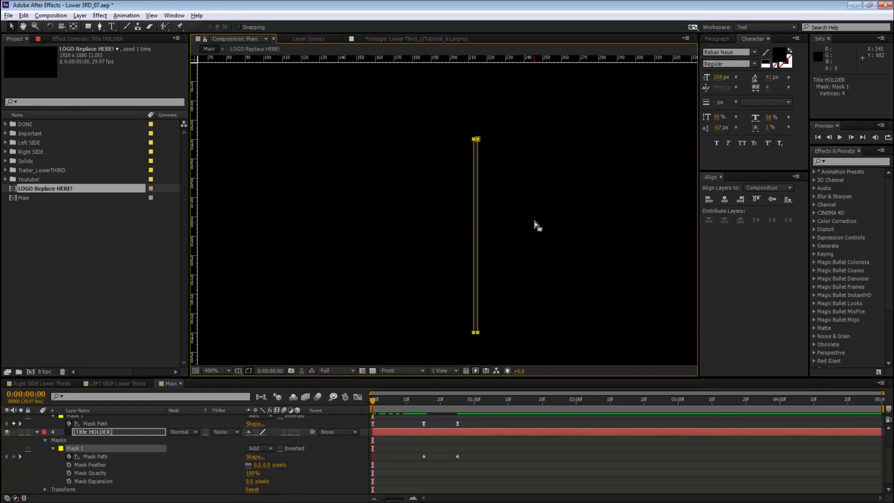
pyautogui.click(551, 205)
pyautogui.click(477, 139)
pyautogui.moveTo(459, 132); pyautogui.dragTo(469, 332)
pyautogui.click(527, 491)
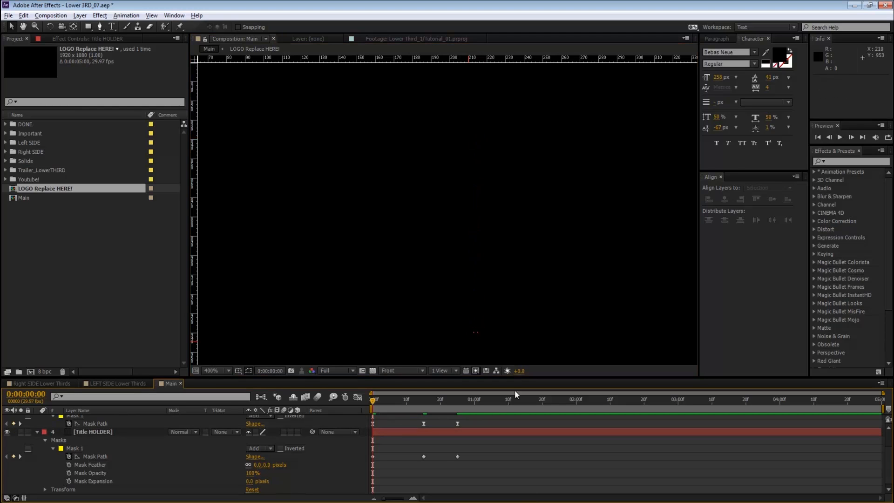
# Step: Play the full composition from the start and check the Title HOLDER reveal around 0:00:00:18
pyautogui.scroll(-2, 533, 285)
pyautogui.press('space')
pyautogui.moveTo(544, 270); pyautogui.dragTo(376, 307)
pyautogui.scroll(-1, 558, 249)
pyautogui.moveTo(560, 227); pyautogui.dragTo(479, 289)
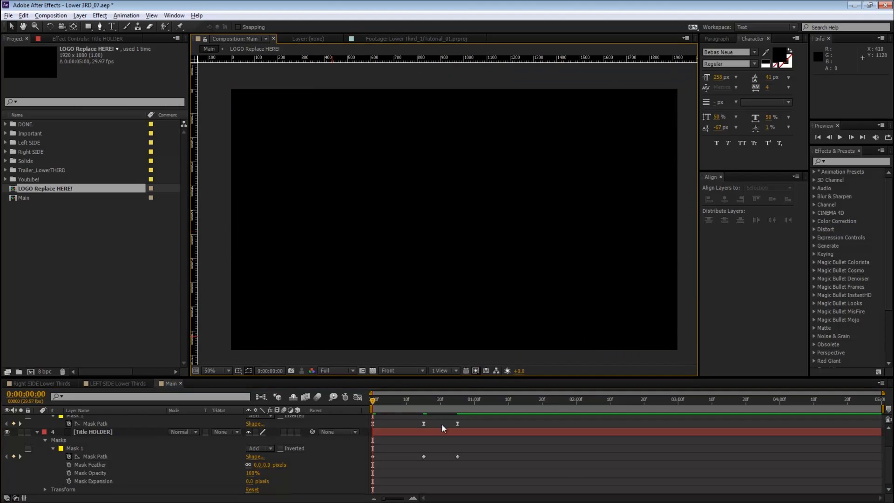
pyautogui.press('space')
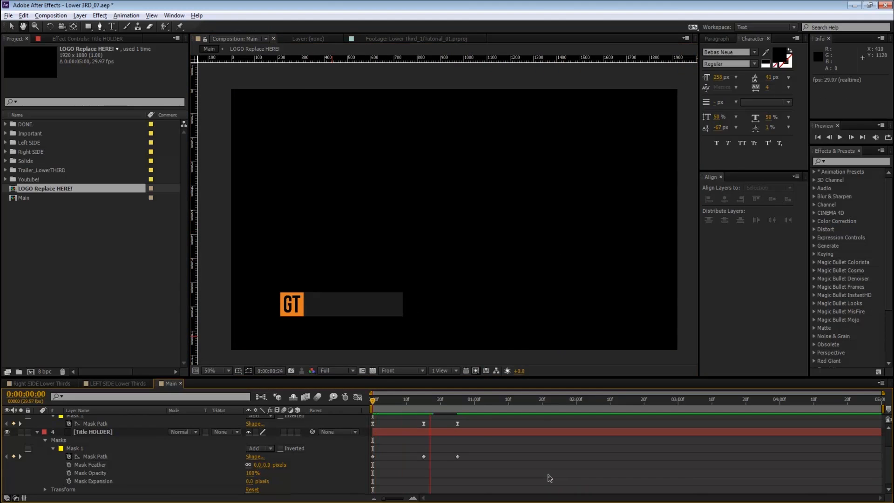
pyautogui.moveTo(404, 399); pyautogui.dragTo(434, 399)
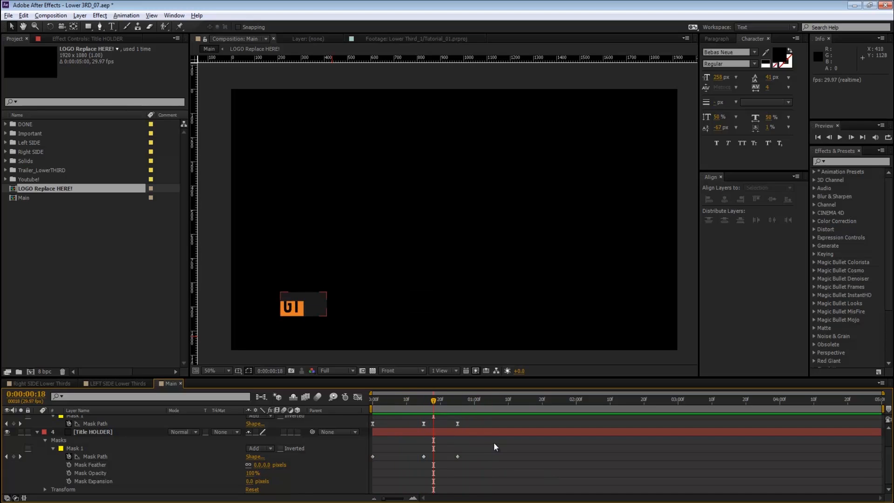
# Step: Show Title HOLDER's Mask Path keyframes as a speed graph and apply Easy Ease to the keyframe at 0:00:00:15
pyautogui.moveTo(493, 451); pyautogui.dragTo(327, 468)
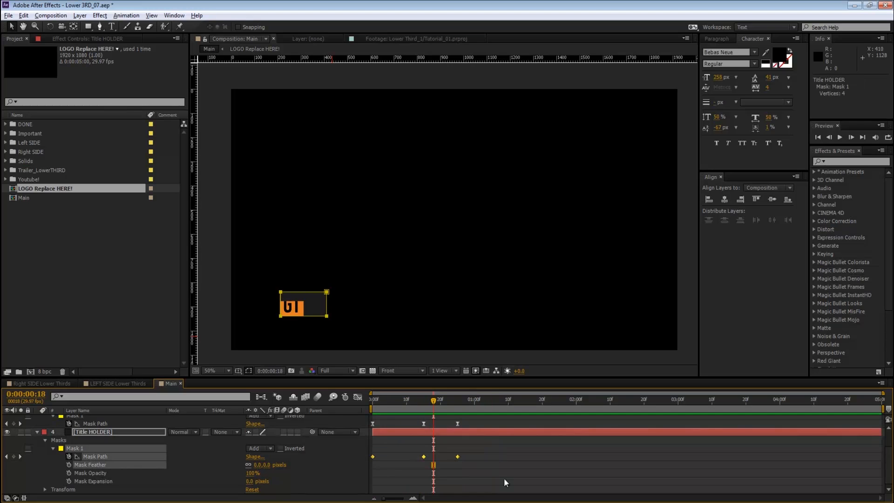
pyautogui.click(362, 398)
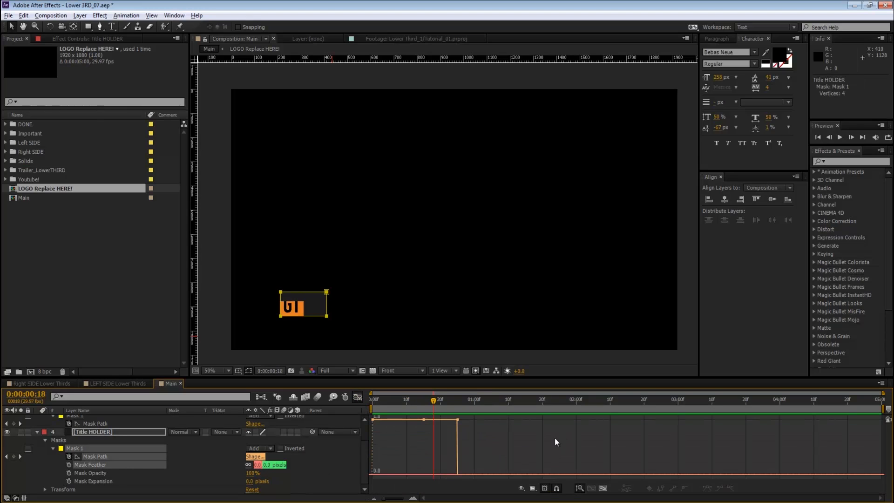
pyautogui.rightClick(447, 422)
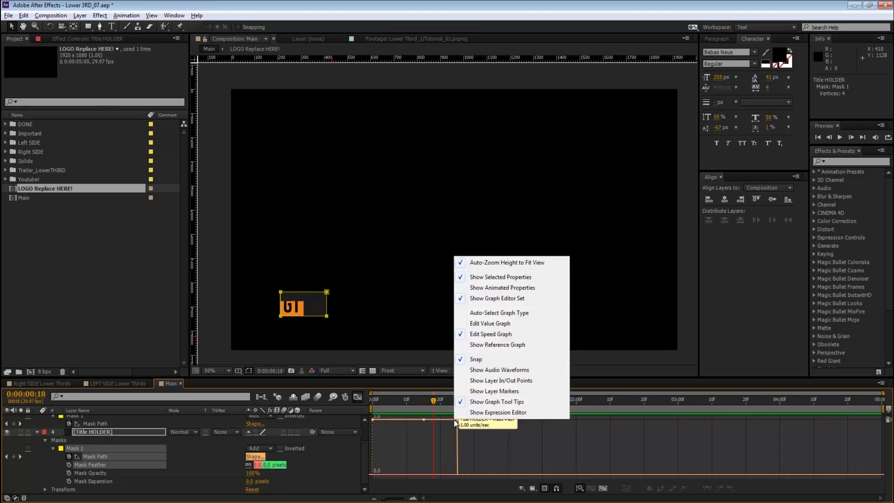
pyautogui.rightClick(424, 419)
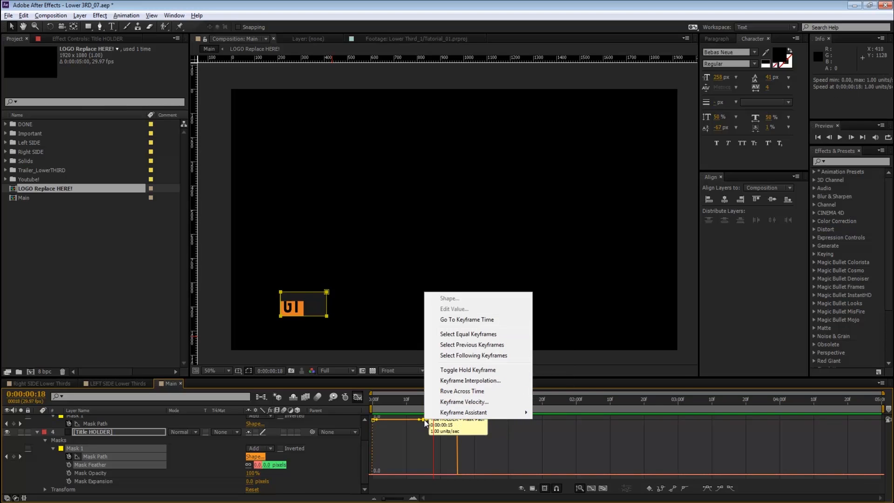
pyautogui.moveTo(526, 413)
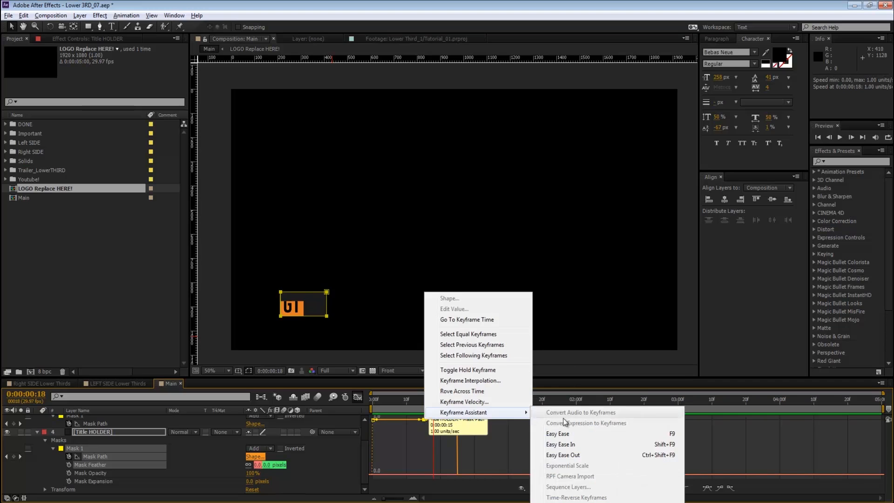
pyautogui.click(564, 434)
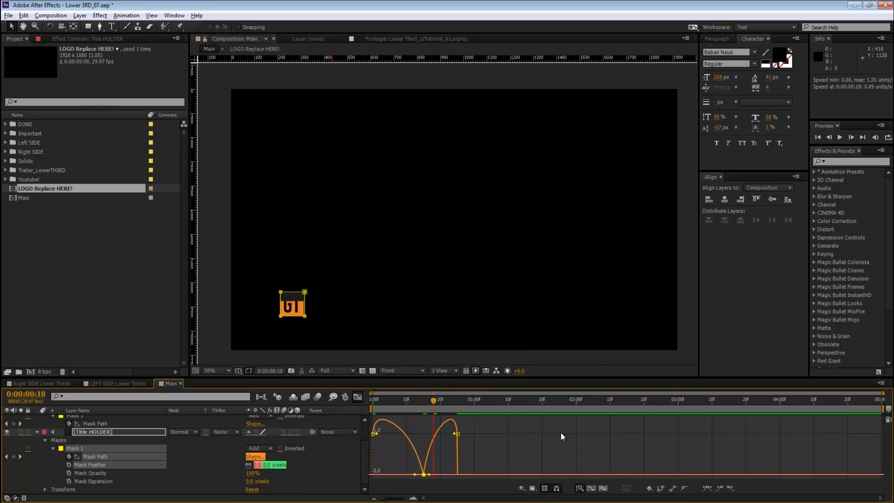
pyautogui.click(561, 433)
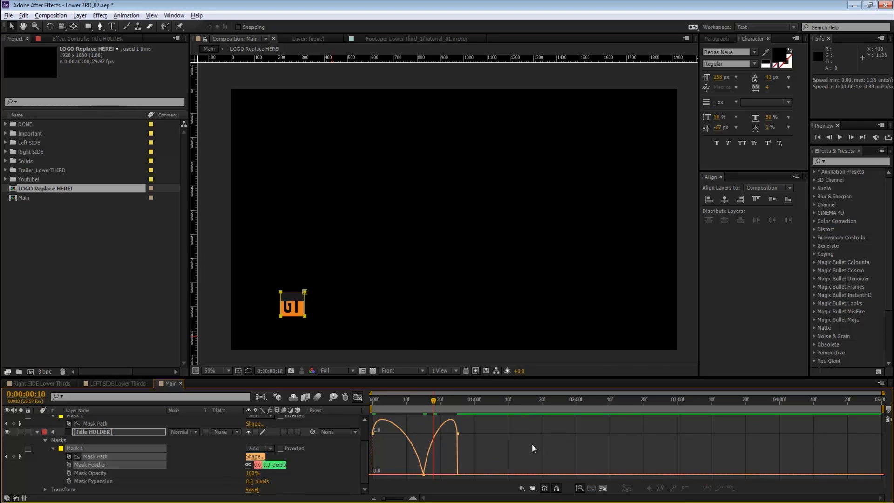
# Step: Lower the speed of Title HOLDER's first and last Mask Path keyframes to zero, shifting the last one slightly later
pyautogui.click(122, 456)
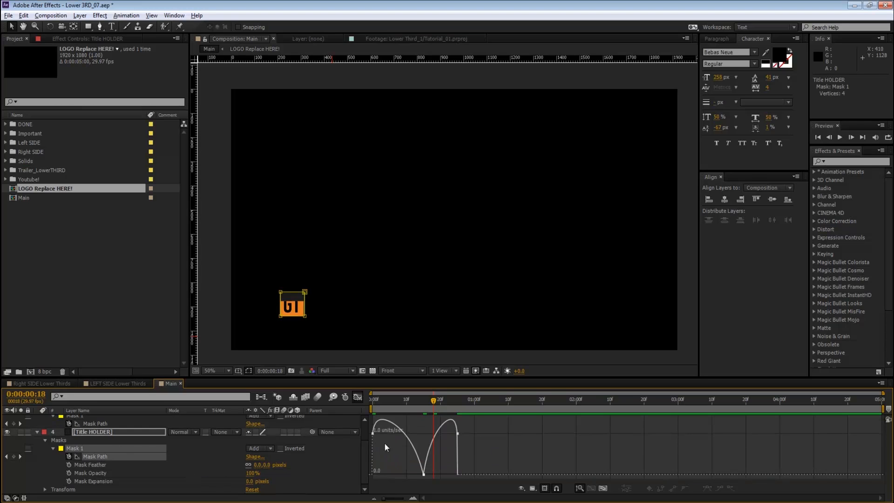
pyautogui.moveTo(375, 433); pyautogui.dragTo(373, 476)
pyautogui.moveTo(458, 434); pyautogui.dragTo(466, 477)
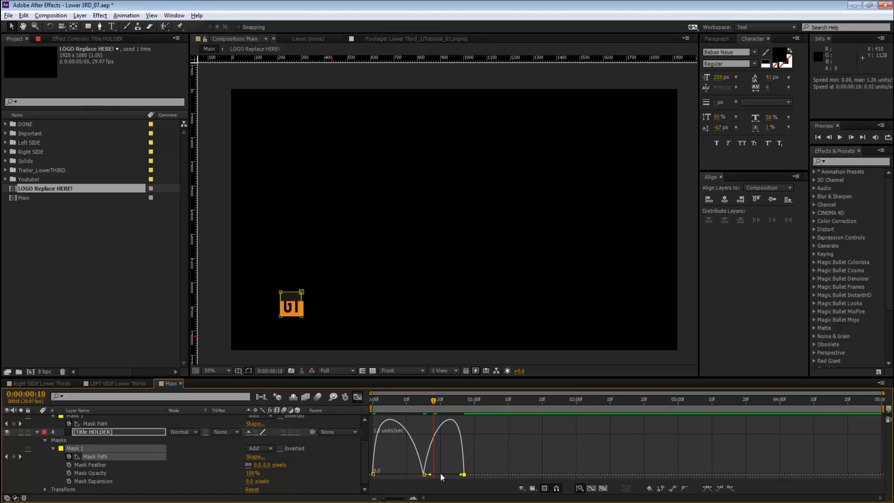
# Step: Lengthen the incoming influence of Title HOLDER's middle and last Mask Path keyframes so each move starts fast and slows down gradually
pyautogui.click(424, 474)
pyautogui.moveTo(416, 475); pyautogui.dragTo(398, 477)
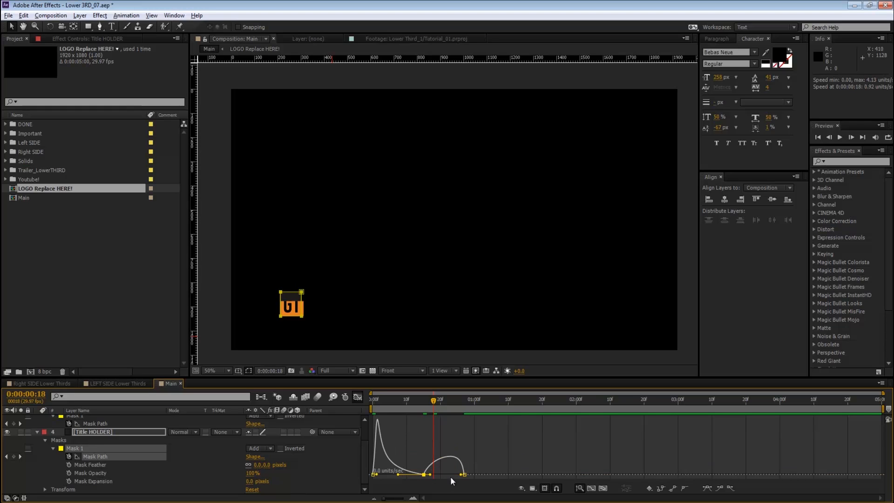
pyautogui.click(464, 474)
pyautogui.moveTo(462, 476); pyautogui.dragTo(443, 476)
pyautogui.click(460, 435)
# Step: Preview the eased Title HOLDER animation and check its frames at 0:00:00:25 and 0:00:00:15
pyautogui.moveTo(437, 401); pyautogui.dragTo(457, 402)
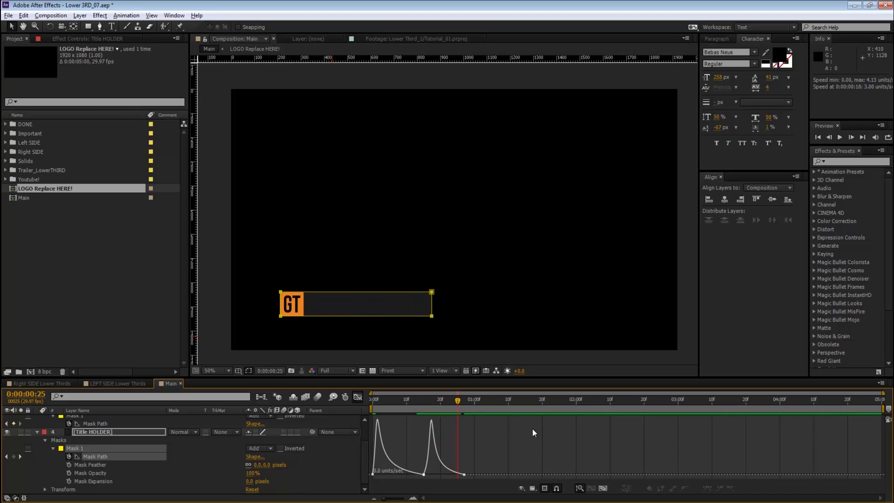
pyautogui.press('space')
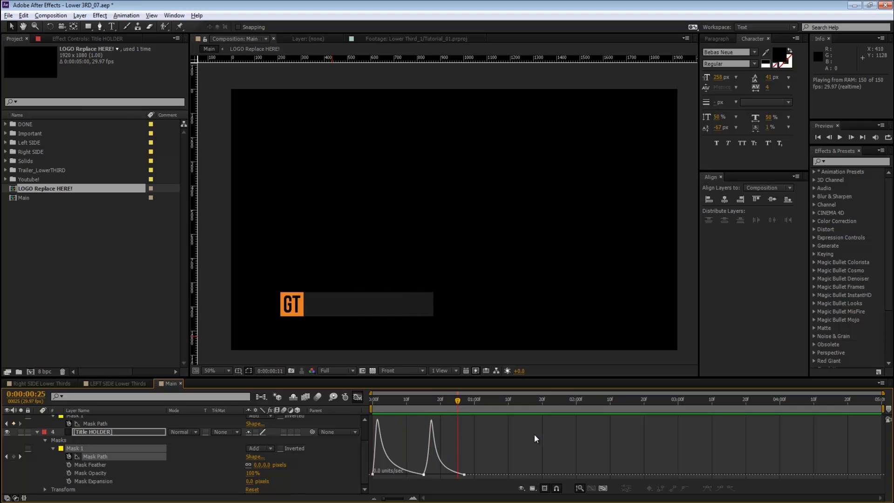
pyautogui.press('space')
pyautogui.moveTo(425, 406)
pyautogui.mouseDown()
pyautogui.moveTo(374, 403)
pyautogui.moveTo(425, 399)
pyautogui.mouseUp()
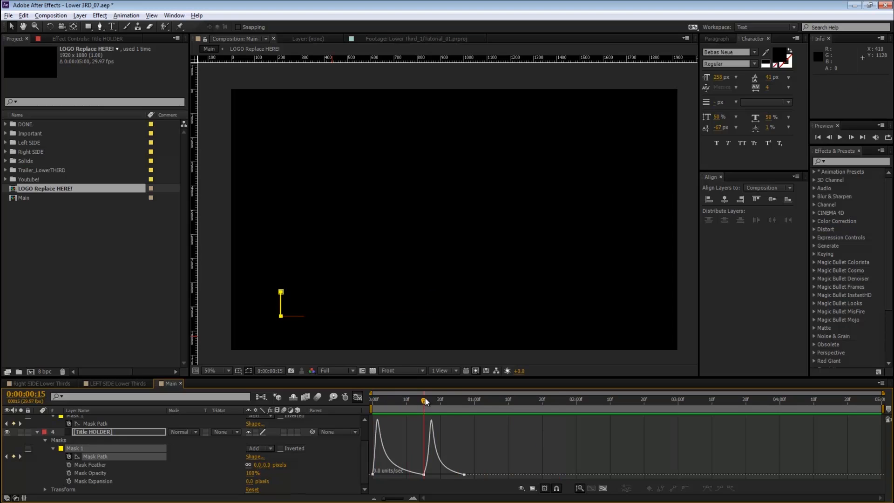
# Step: Collapse the properties of all layers in Main and return the timeline to the layer bar view
pyautogui.click(202, 451)
pyautogui.scroll(3, 203, 452)
pyautogui.press('u')
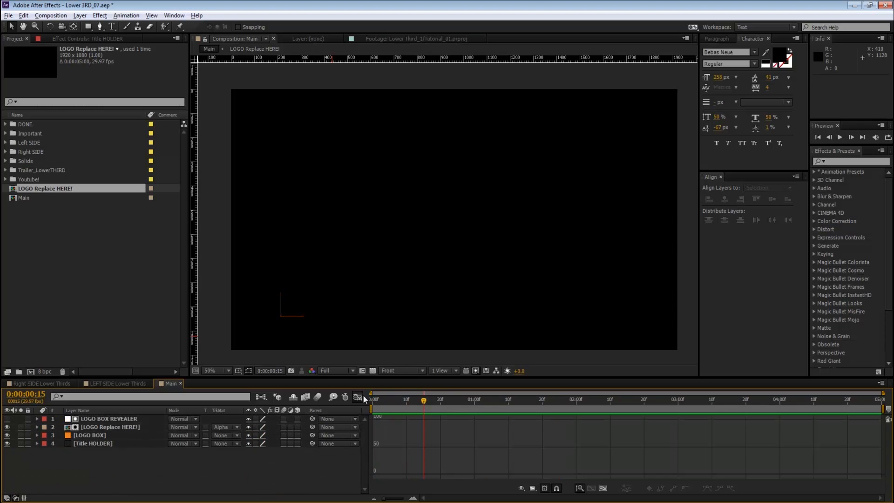
pyautogui.click(360, 396)
# Step: Add a "subscribe now!" text layer over the dark bar at 0:00:00:28 and set its fill color to white
pyautogui.hotkey('ctrl', 't')
pyautogui.moveTo(429, 400); pyautogui.dragTo(467, 401)
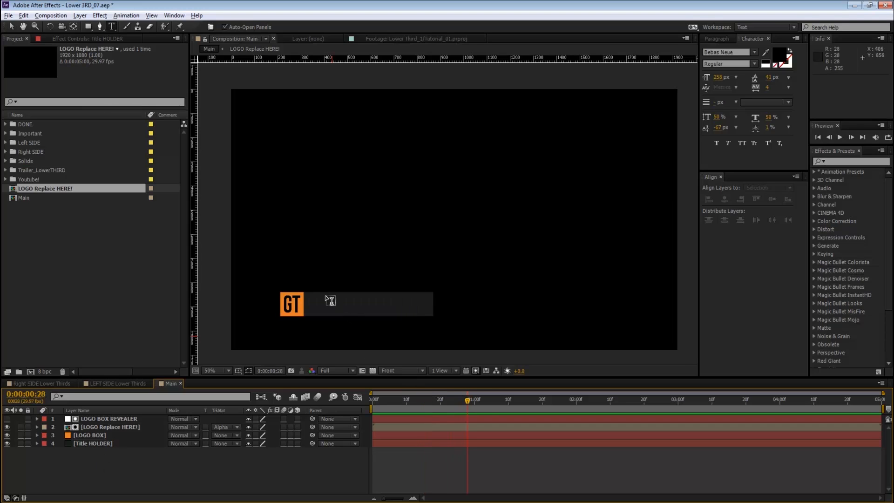
pyautogui.click(320, 318)
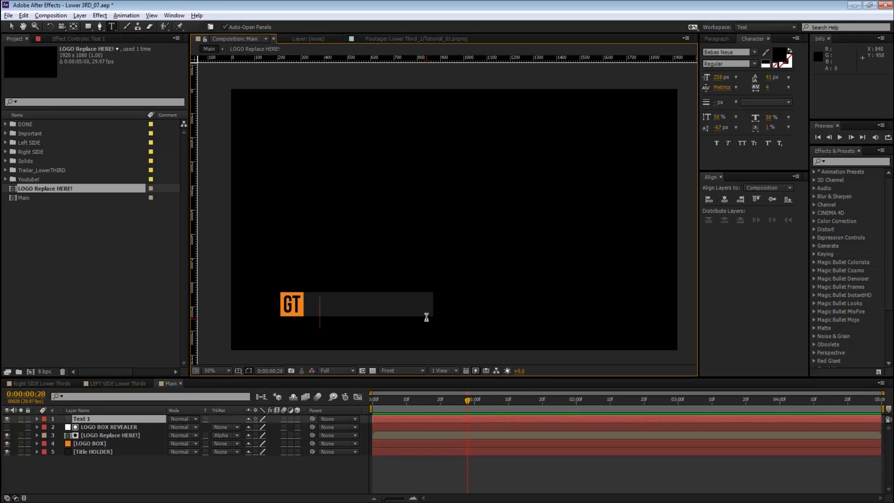
pyautogui.write('SUBSCR')
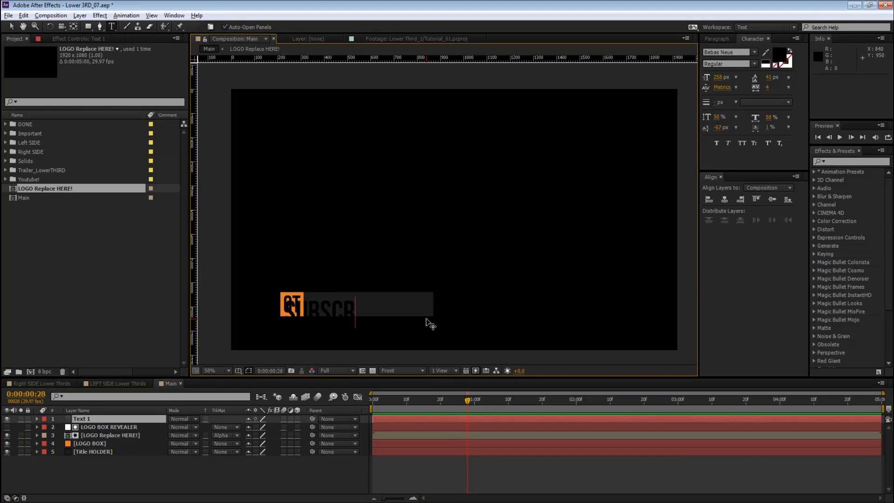
pyautogui.write('IBE now!')
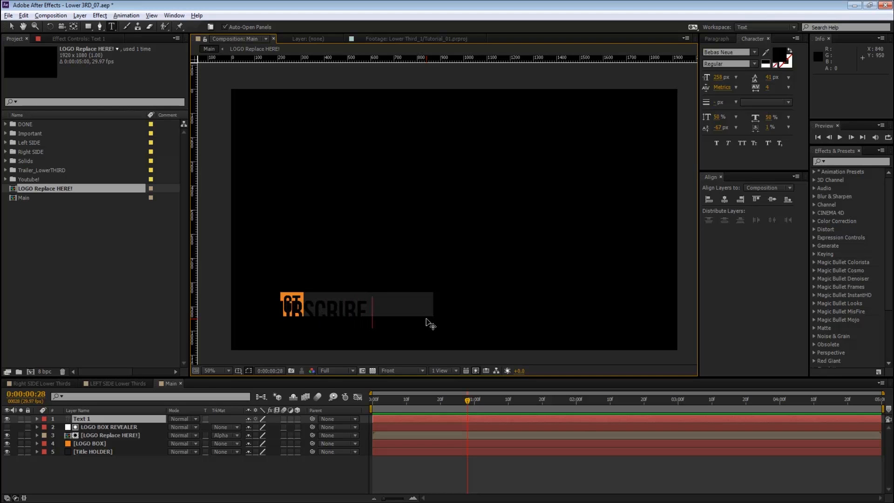
pyautogui.press('KP_Enter')
pyautogui.press('v')
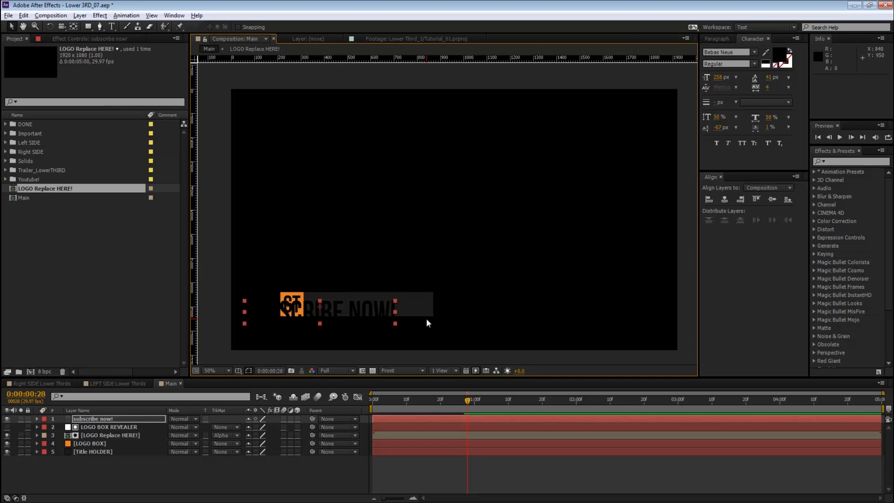
pyautogui.click(766, 64)
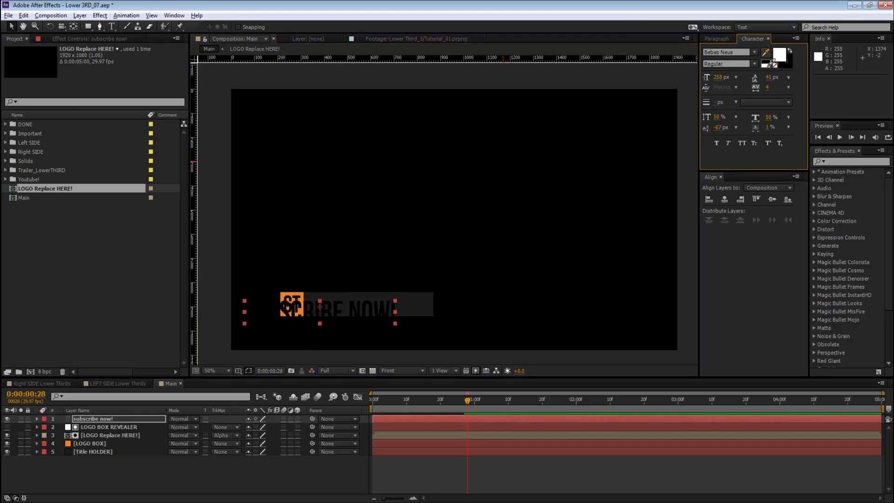
# Step: Scale the "subscribe now!" text to 52% and position it over the dark bar beside the GT logo
pyautogui.moveTo(347, 311); pyautogui.dragTo(449, 295)
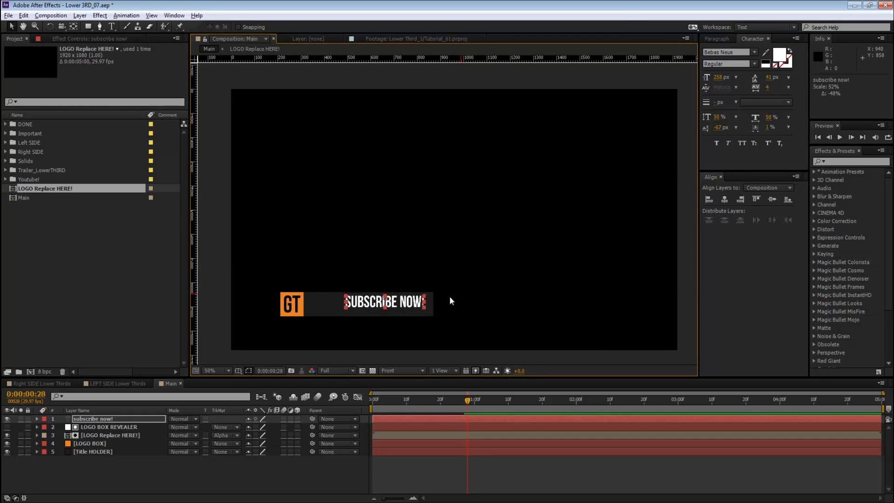
pyautogui.press('h')
pyautogui.press('.')
pyautogui.press(',')
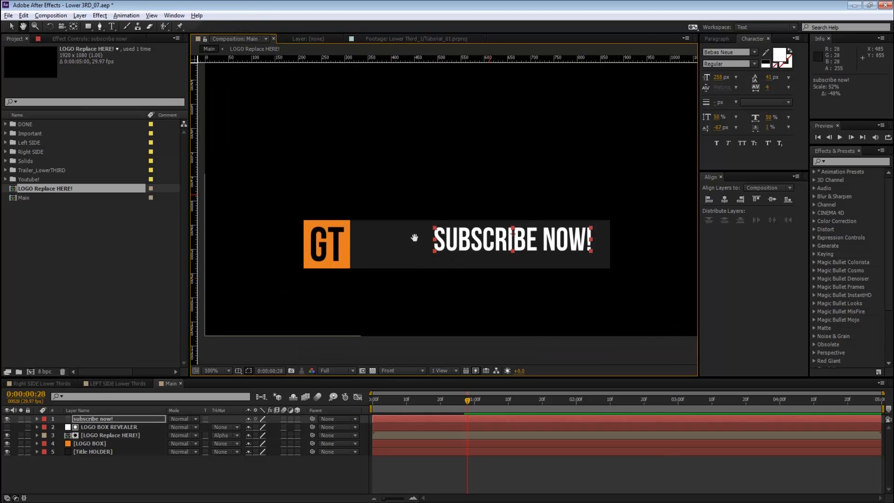
# Step: Compare the text placement with the finished designs in the LEFT SIDE Lower Thirds composition, and return to Main
pyautogui.click(92, 387)
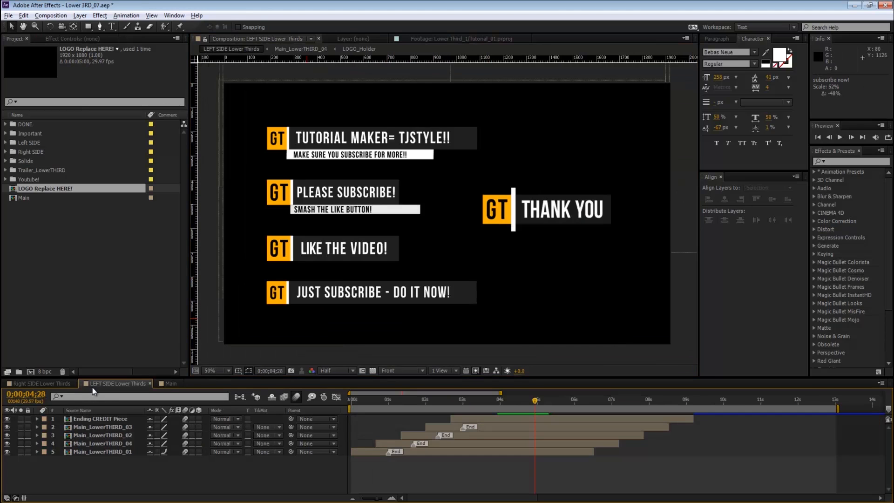
pyautogui.click(171, 383)
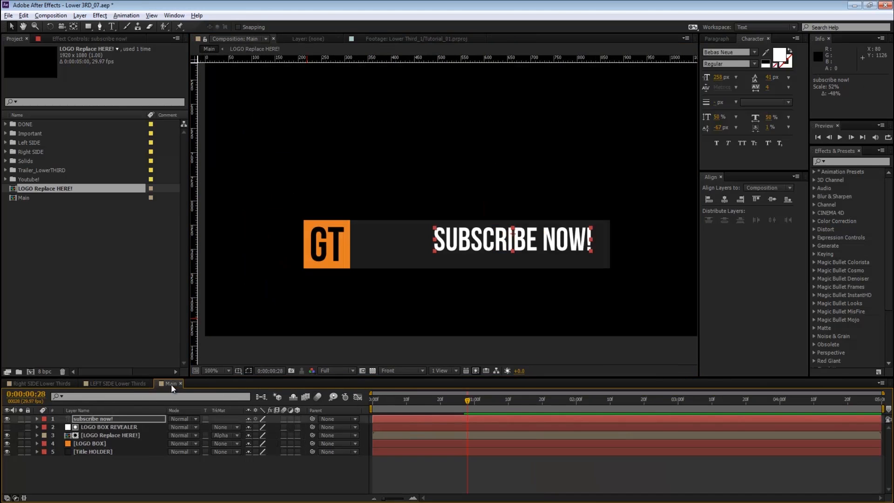
pyautogui.click(142, 381)
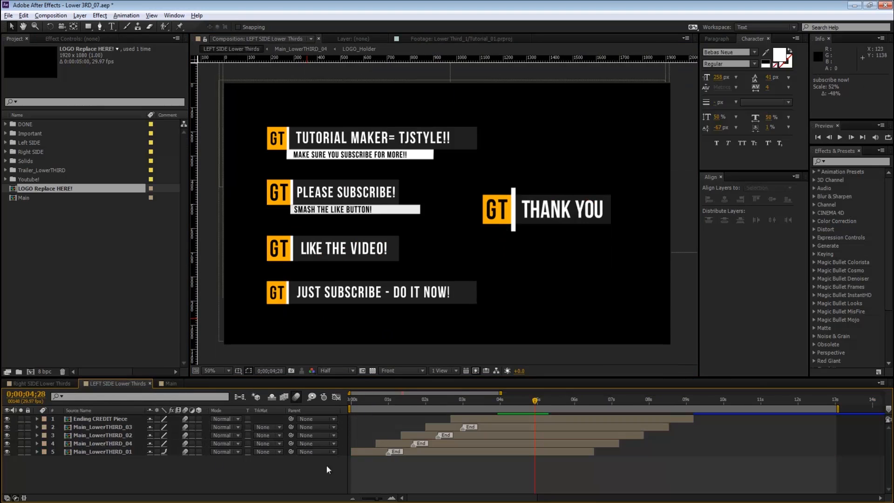
pyautogui.click(169, 384)
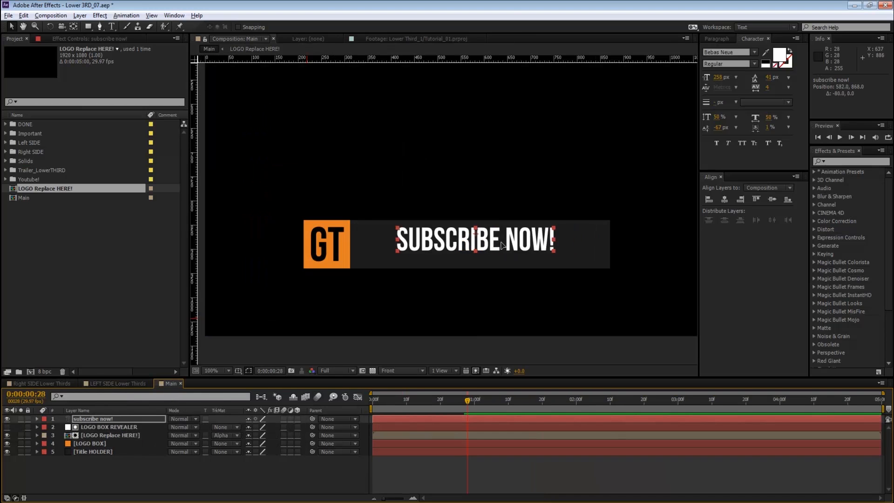
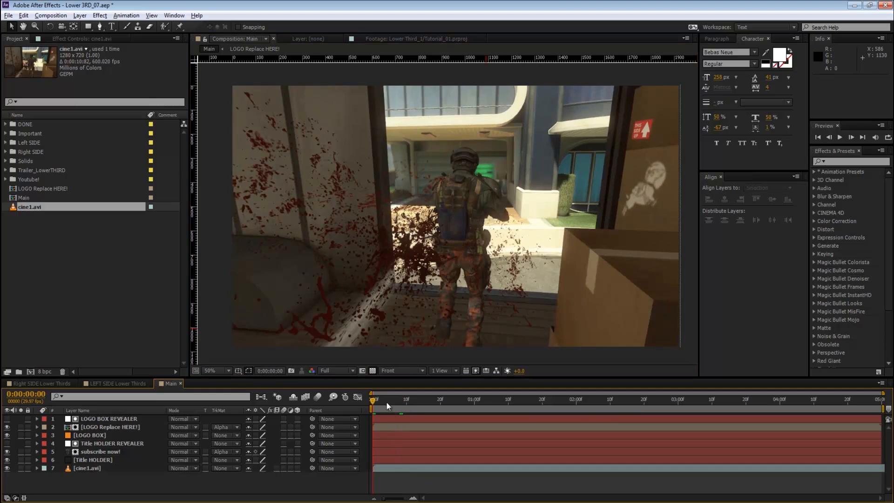
# Step: Preview the lower third over the footage through 0:00:01:04, and delete cine1.avi from Main and from the project
pyautogui.moveTo(374, 401); pyautogui.dragTo(413, 401)
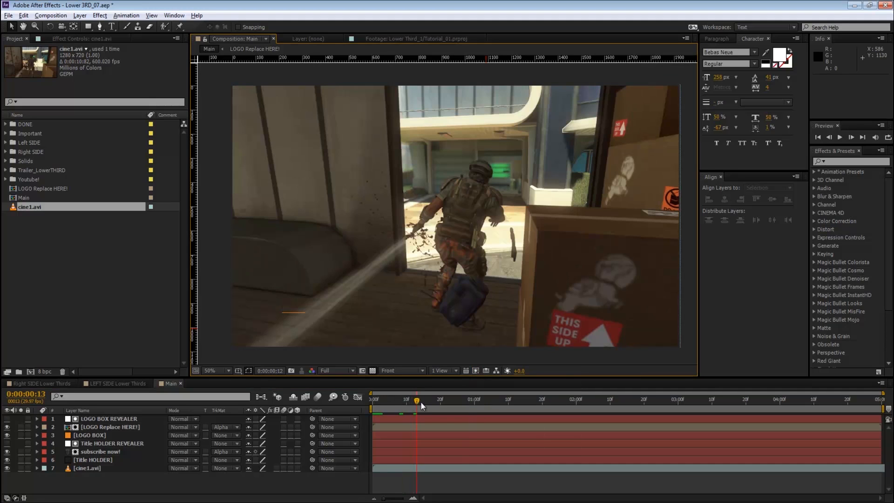
pyautogui.moveTo(444, 402); pyautogui.dragTo(487, 399)
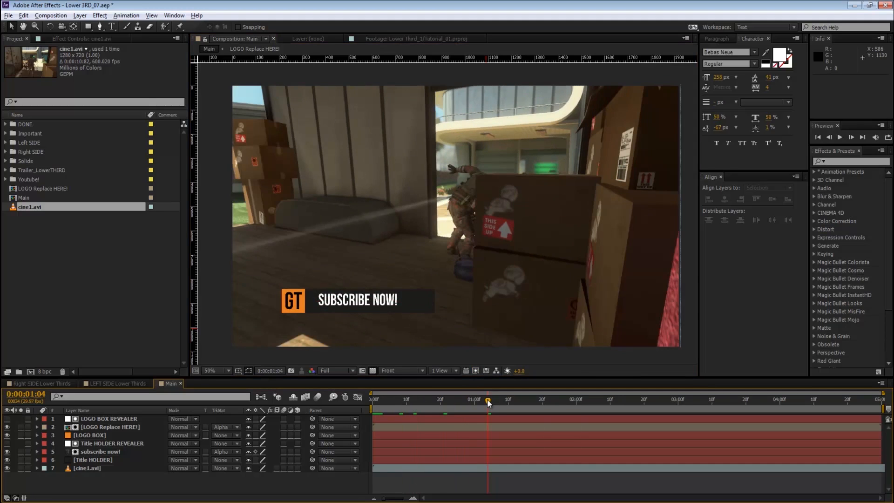
pyautogui.click(124, 468)
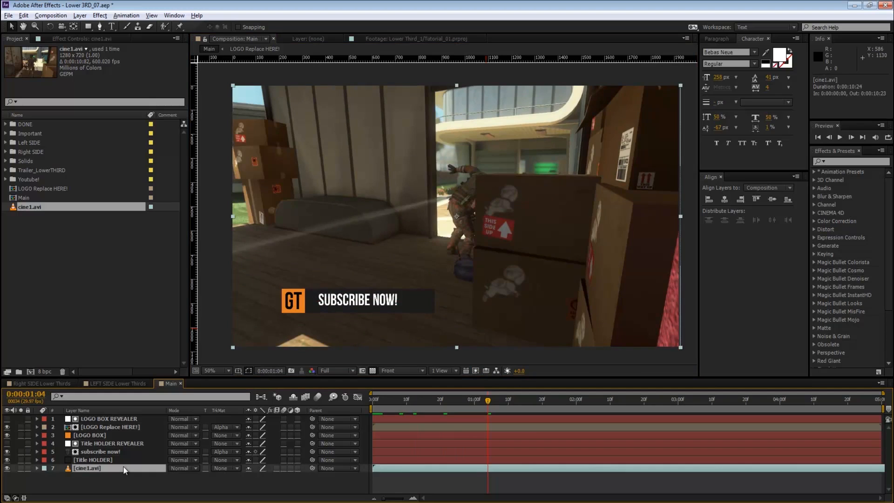
pyautogui.press('Delete')
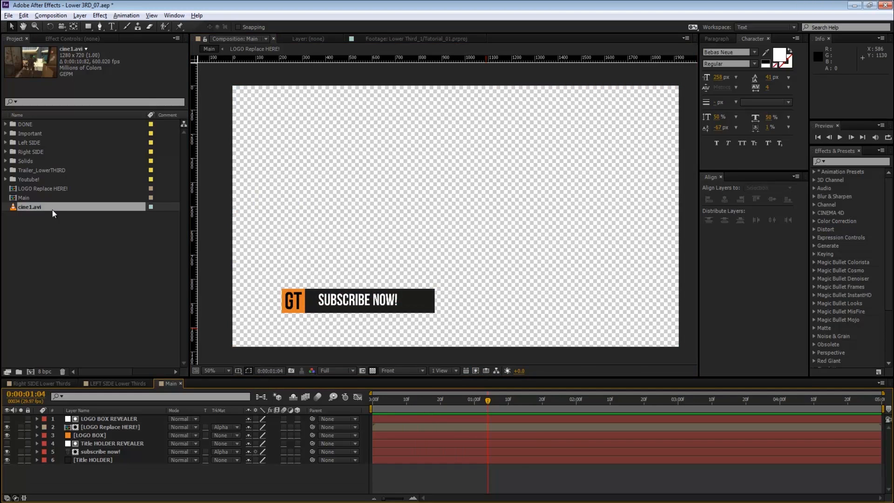
pyautogui.click(61, 370)
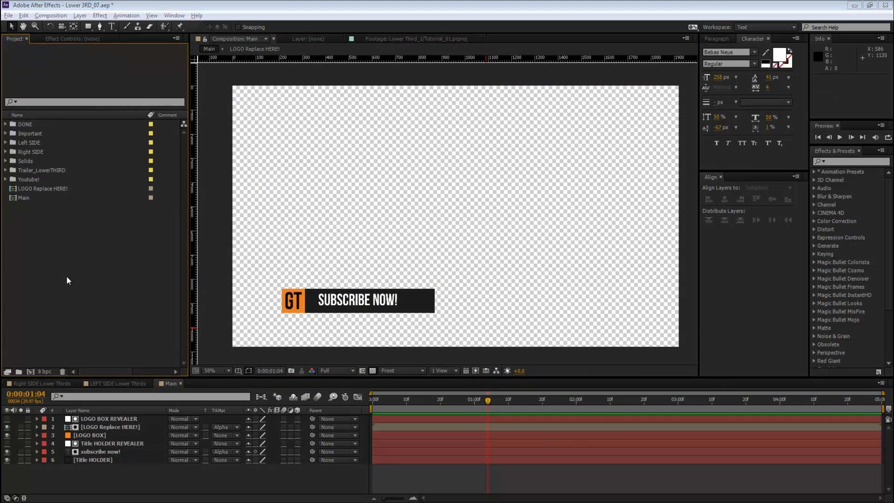
pyautogui.doubleClick(66, 276)
pyautogui.moveTo(359, 183); pyautogui.dragTo(359, 217)
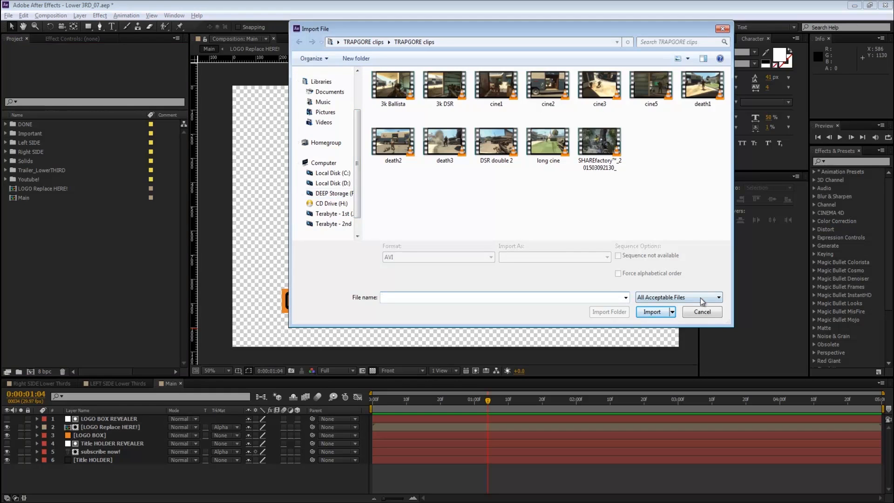
pyautogui.click(710, 316)
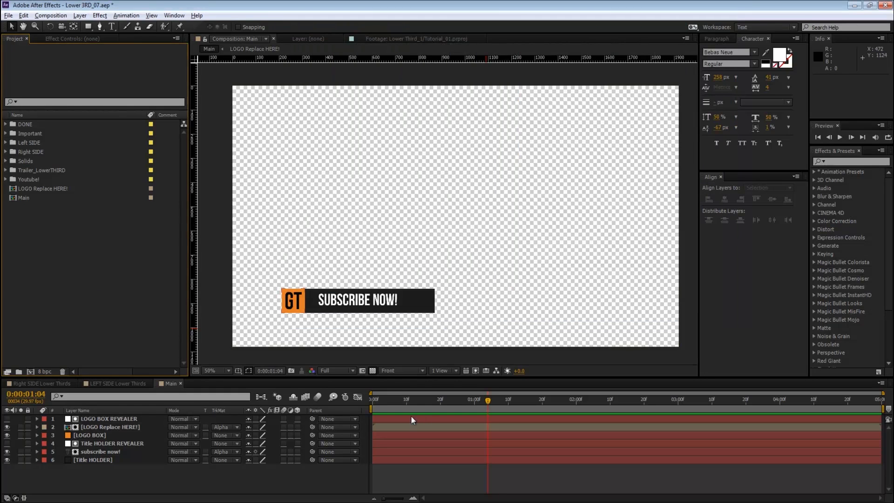
# Step: Turn off the transparency grid and preview the lower third up to 0:00:01:11
pyautogui.click(373, 371)
pyautogui.moveTo(459, 398); pyautogui.dragTo(511, 407)
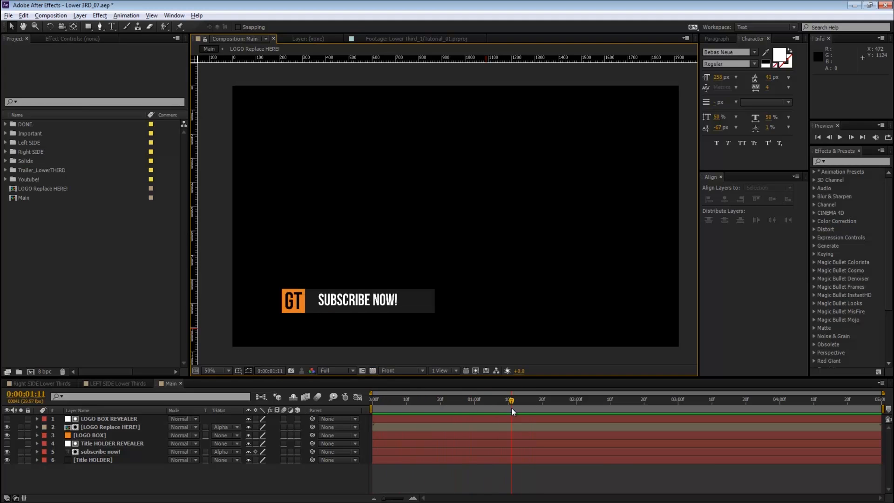
# Step: Examine the finished lower thirds in LEFT SIDE Lower Thirds at 100%, and preview the animation in Main again
pyautogui.click(121, 384)
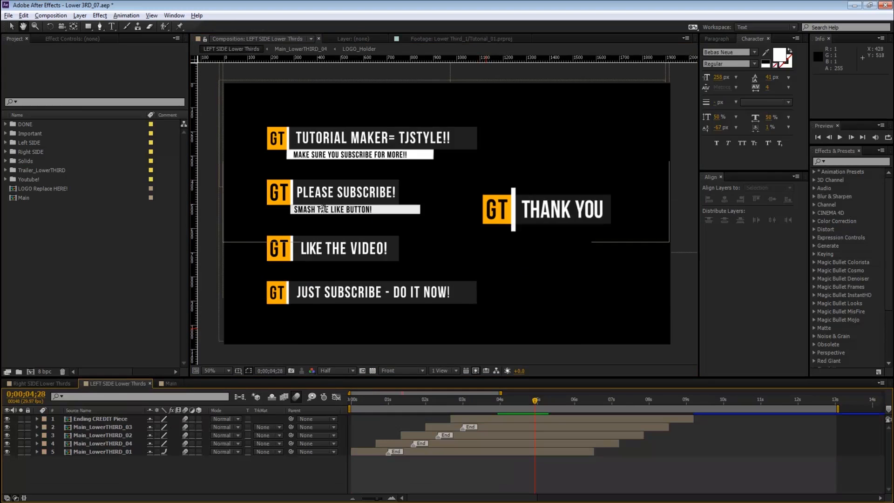
pyautogui.press('.')
pyautogui.moveTo(300, 209); pyautogui.dragTo(476, 246)
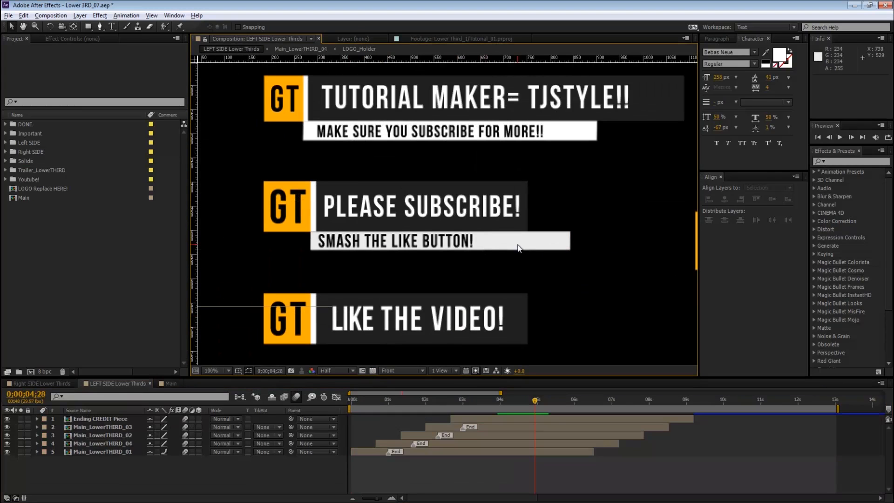
pyautogui.click(169, 385)
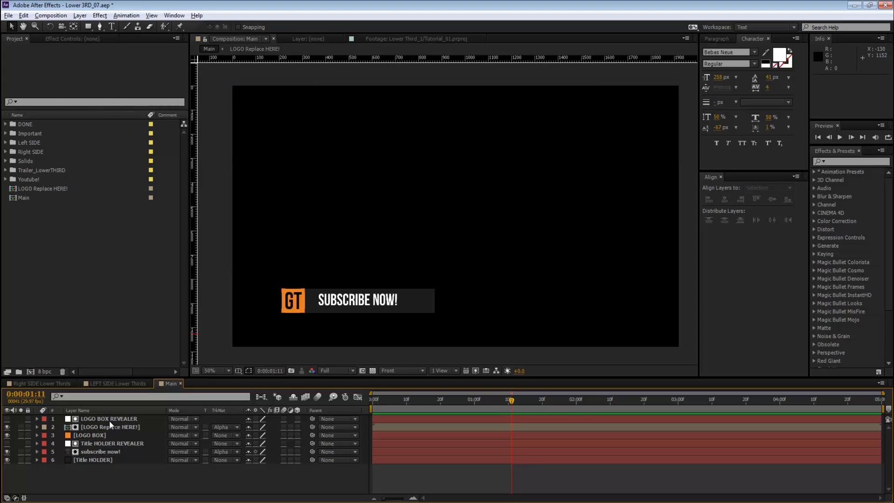
pyautogui.moveTo(420, 399); pyautogui.dragTo(515, 404)
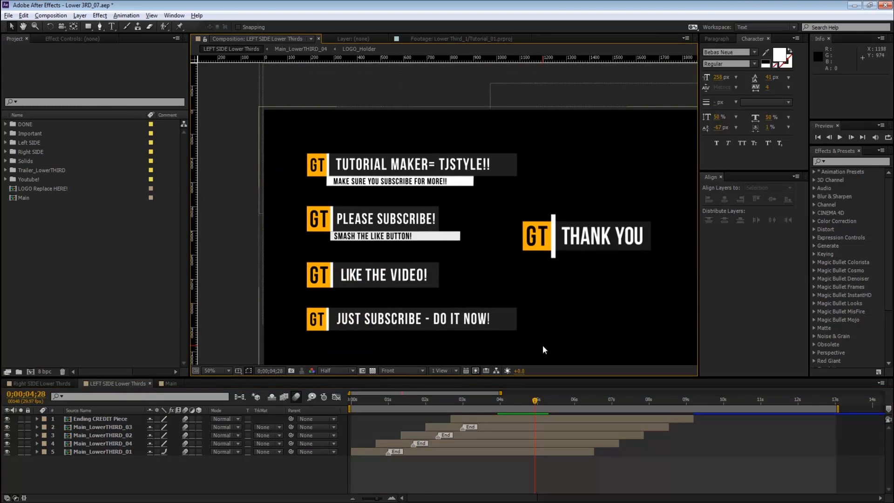
# Step: Examine the thin accent lines in LEFT SIDE Lower Thirds at 0:00:02:07 and 0:00:00:22, and return to Main
pyautogui.moveTo(505, 400); pyautogui.dragTo(435, 403)
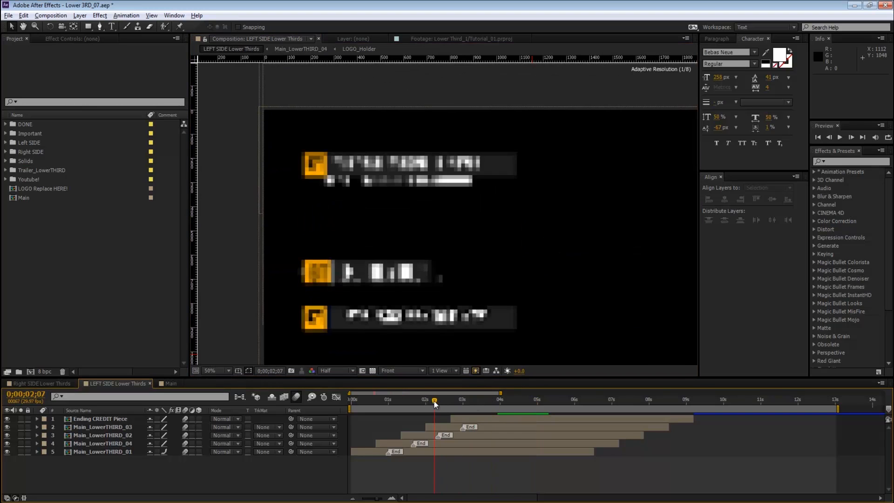
pyautogui.click(476, 372)
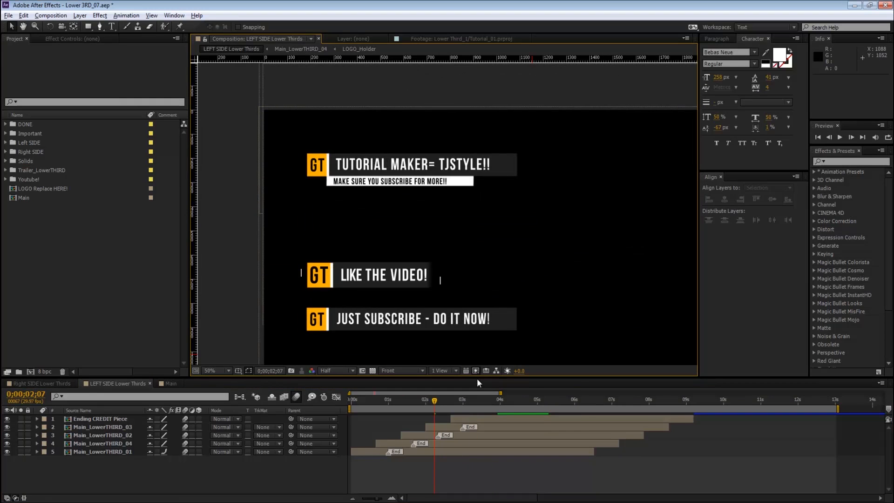
pyautogui.click(476, 372)
pyautogui.click(481, 382)
pyautogui.moveTo(436, 401); pyautogui.dragTo(379, 400)
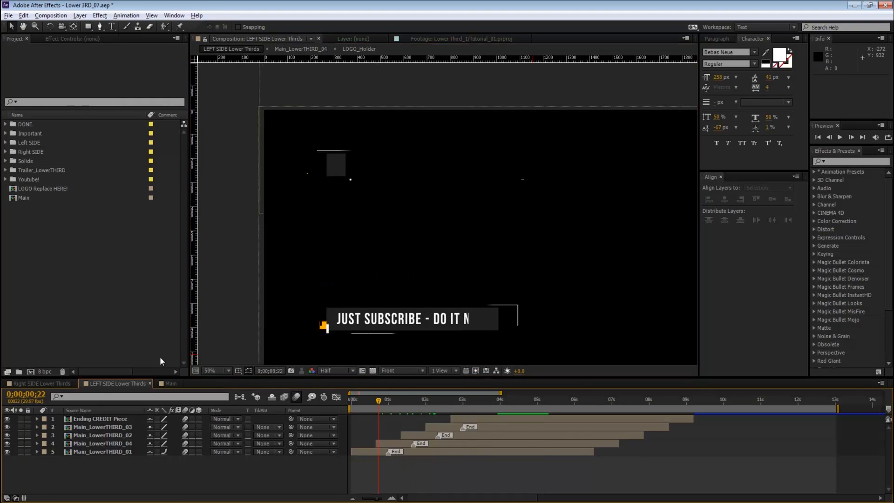
pyautogui.click(169, 384)
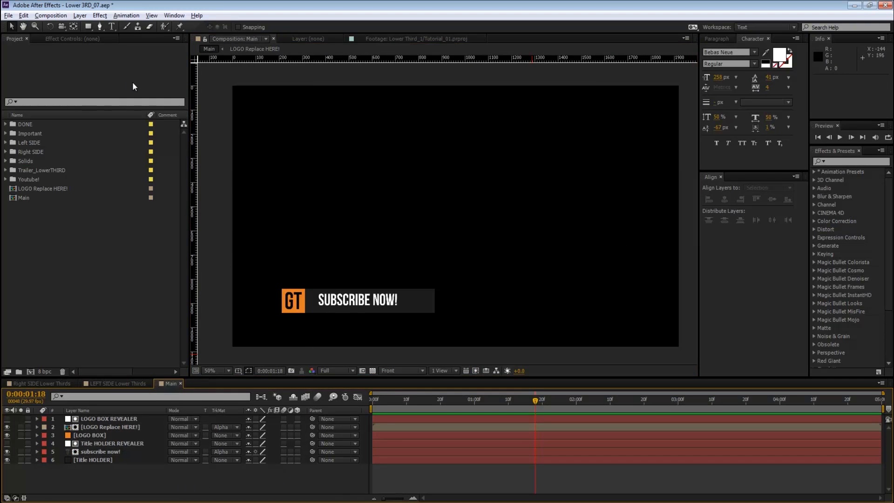
# Step: Activate the Pen tool with the shape fill set to None and the stroke color set to white
pyautogui.click(99, 25)
pyautogui.scroll(1, 303, 177)
pyautogui.press('space')
pyautogui.moveTo(240, 293); pyautogui.dragTo(437, 135)
pyautogui.moveTo(386, 179); pyautogui.dragTo(391, 228)
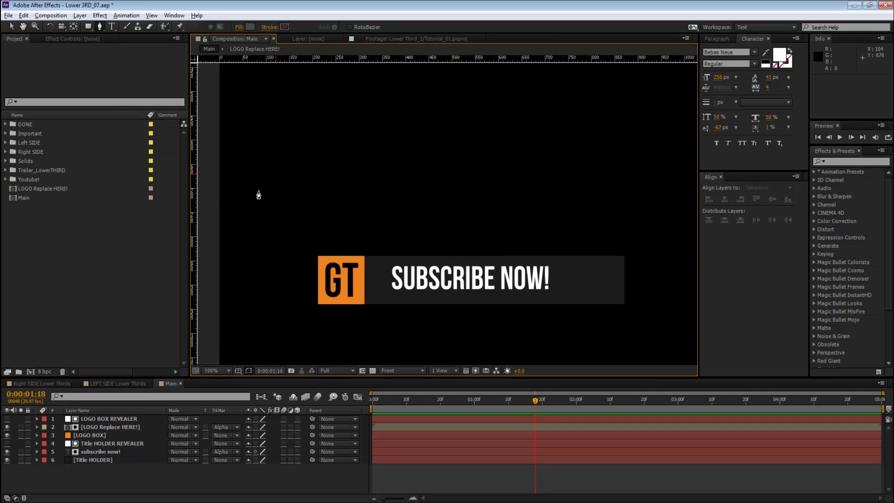
pyautogui.click(237, 27)
pyautogui.click(400, 229)
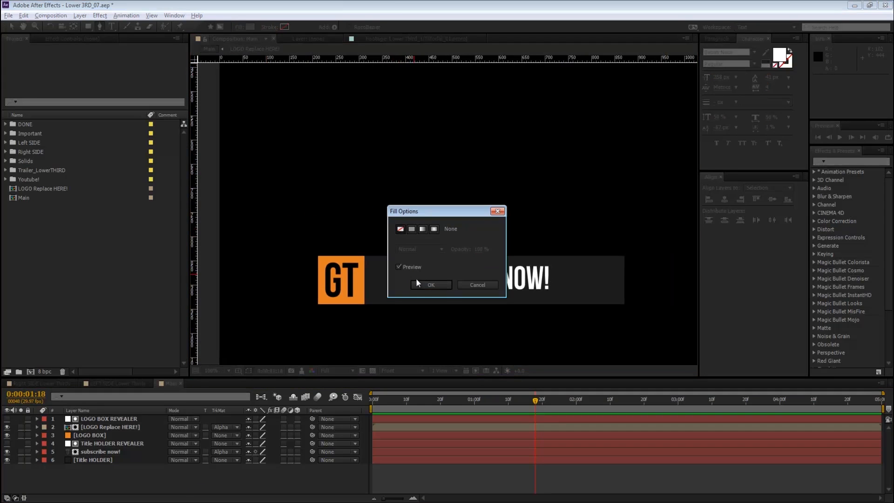
pyautogui.click(435, 284)
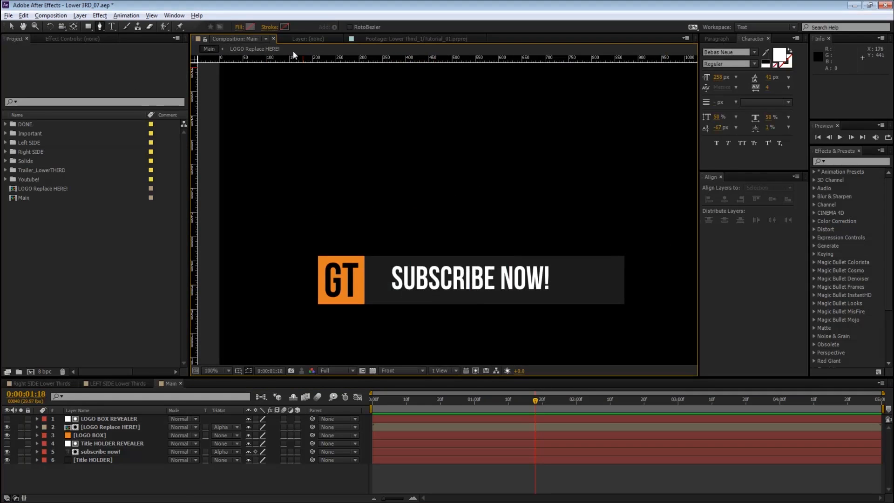
pyautogui.click(281, 27)
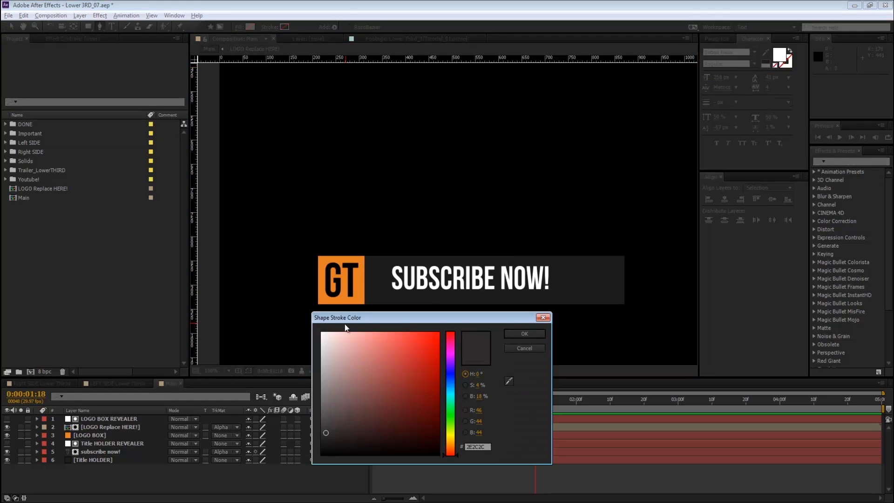
pyautogui.moveTo(331, 341); pyautogui.dragTo(298, 320)
pyautogui.click(532, 333)
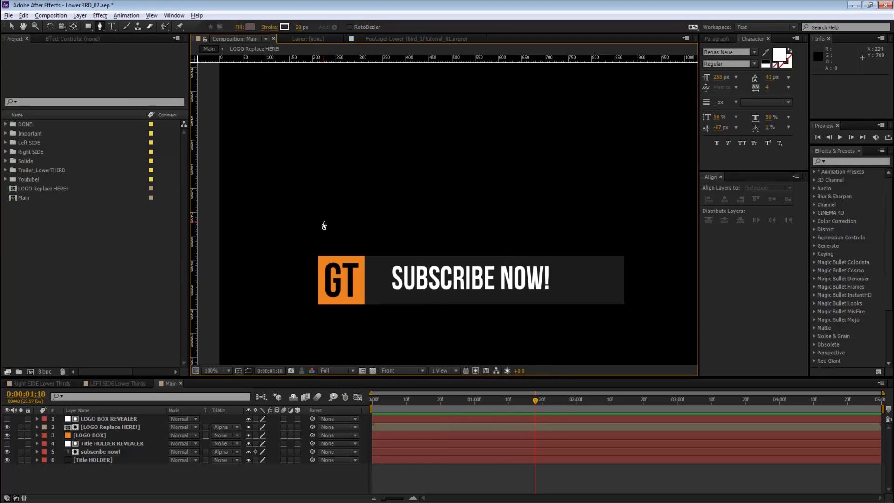
pyautogui.click(326, 136)
pyautogui.hotkey('ctrl', 'z')
pyautogui.click(89, 418)
pyautogui.press('Delete')
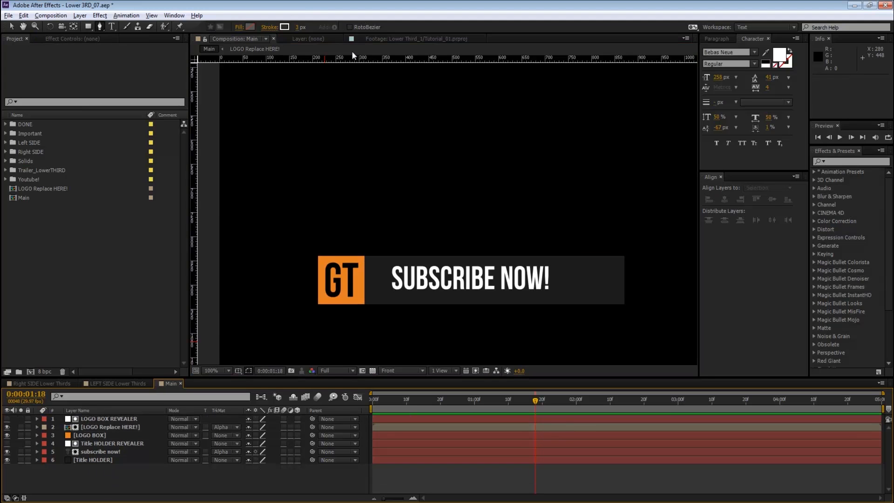
# Step: Draw a straight horizontal line with a 3 px white stroke just above the lower third, extending slightly past both ends
pyautogui.click(309, 250)
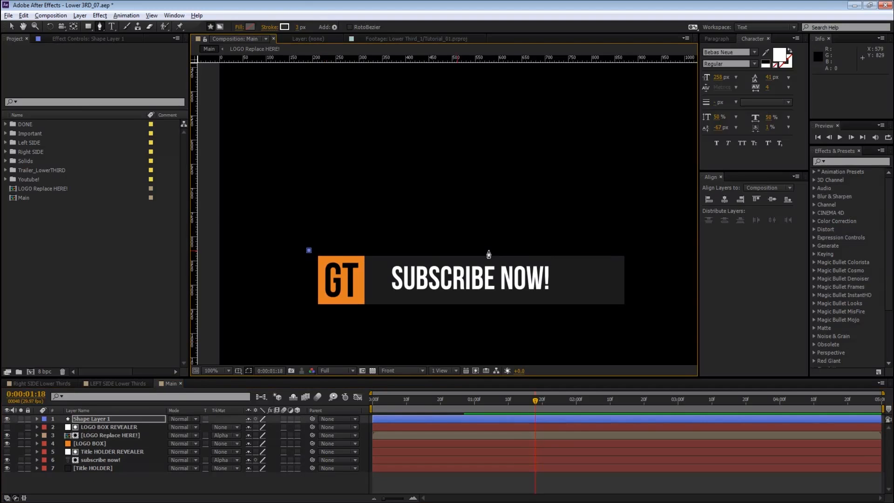
pyautogui.click(633, 250)
pyautogui.click(396, 478)
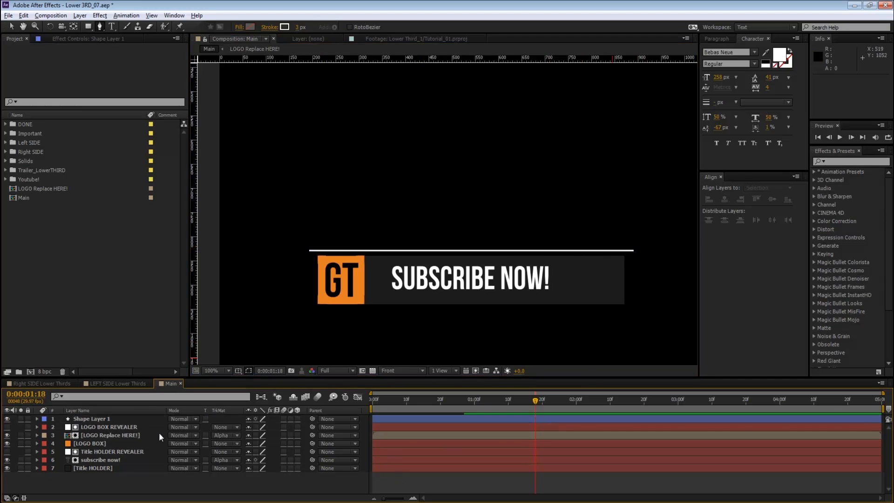
# Step: Add Trim Paths to the line's shape layer and expand its Start, End and Offset properties
pyautogui.click(93, 419)
pyautogui.click(36, 419)
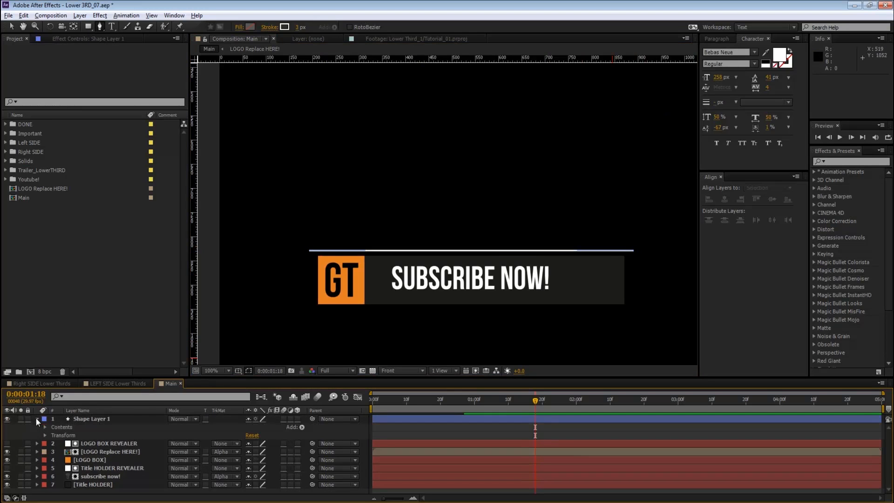
pyautogui.click(302, 427)
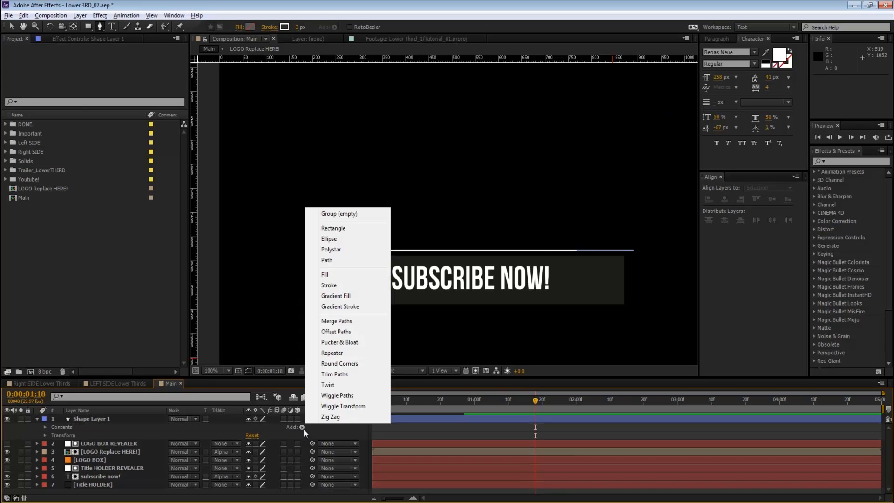
pyautogui.click(325, 373)
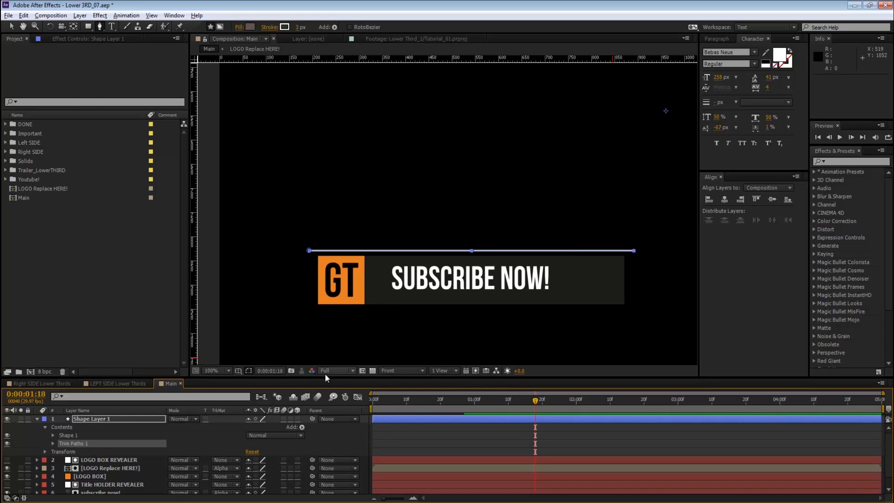
pyautogui.click(52, 444)
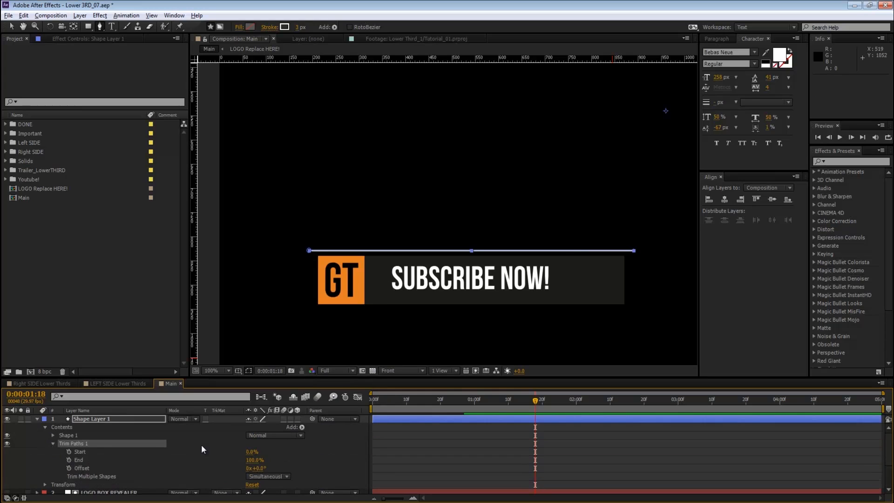
# Step: Keyframe the line's Trim Paths Start from 0% at 0:00:00:07 to 100% at 0:00:00:25
pyautogui.click(201, 445)
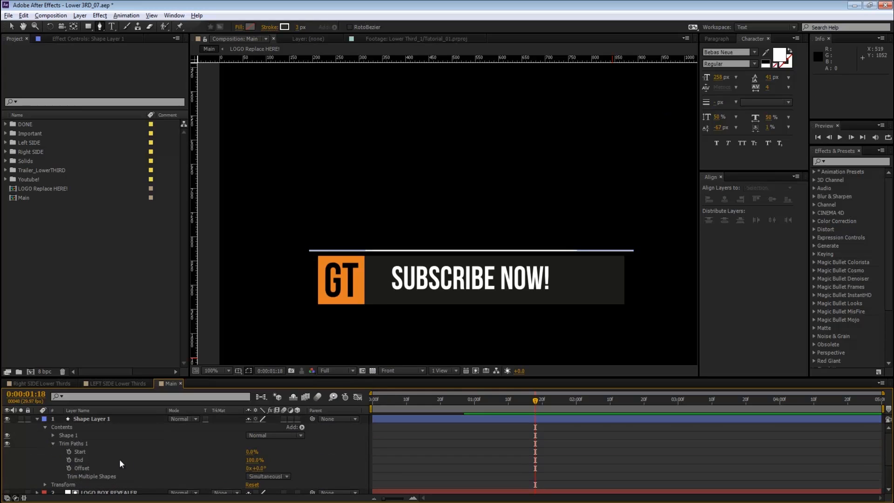
pyautogui.click(90, 460)
pyautogui.moveTo(496, 398); pyautogui.dragTo(410, 401)
pyautogui.click(419, 440)
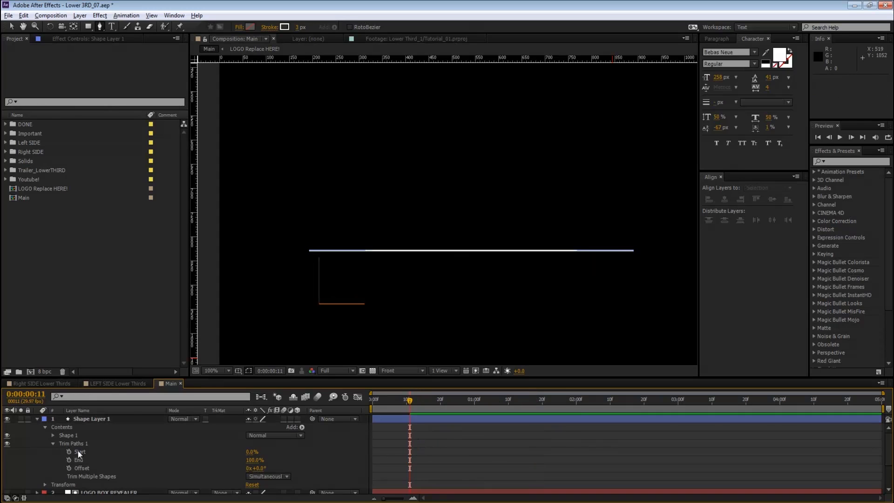
pyautogui.click(70, 452)
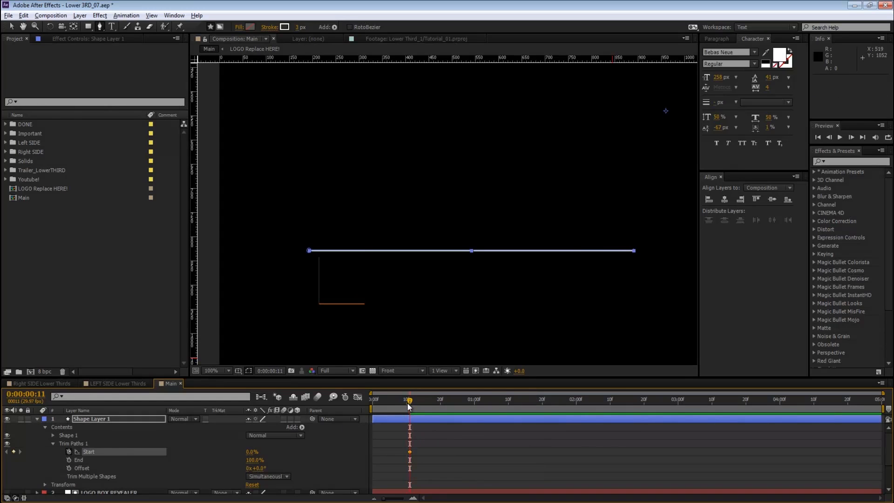
pyautogui.moveTo(410, 404); pyautogui.dragTo(458, 401)
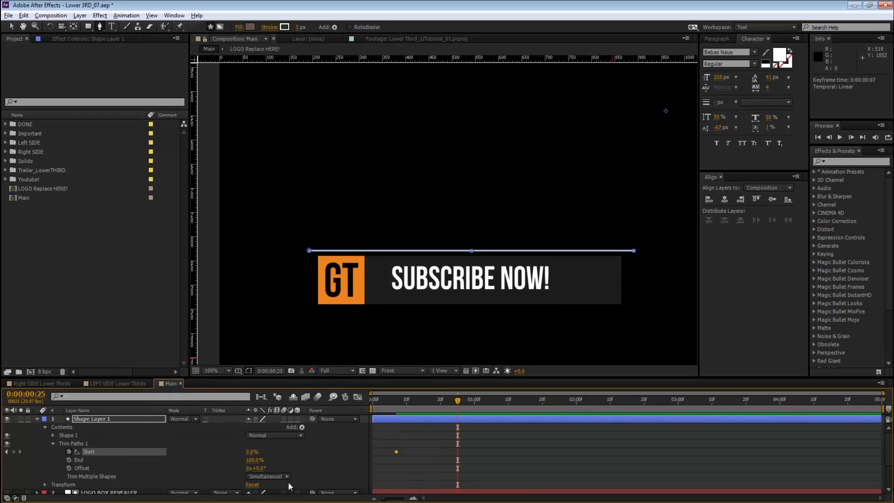
pyautogui.moveTo(256, 454)
pyautogui.mouseDown()
pyautogui.moveTo(326, 454)
pyautogui.moveTo(251, 454)
pyautogui.mouseUp()
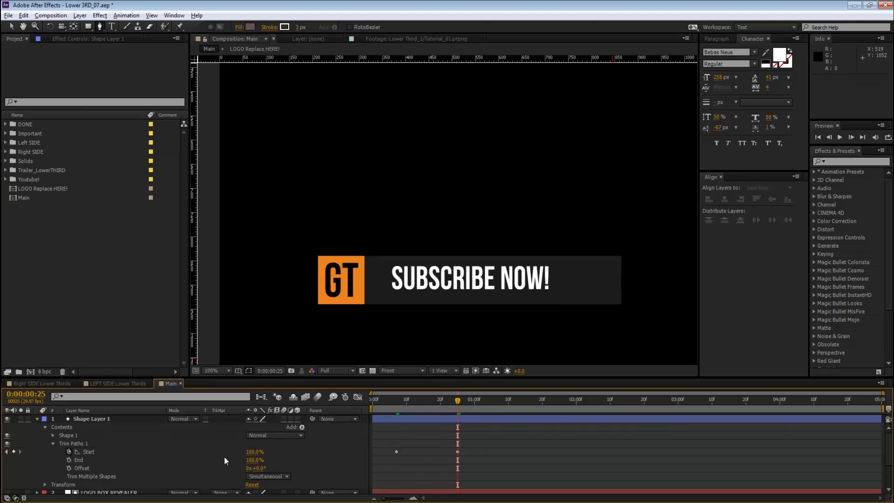
# Step: Try keyframing the line's Trim Paths End from 100% at 0:00:00:07 to 0% at 0:00:00:25
pyautogui.click(69, 459)
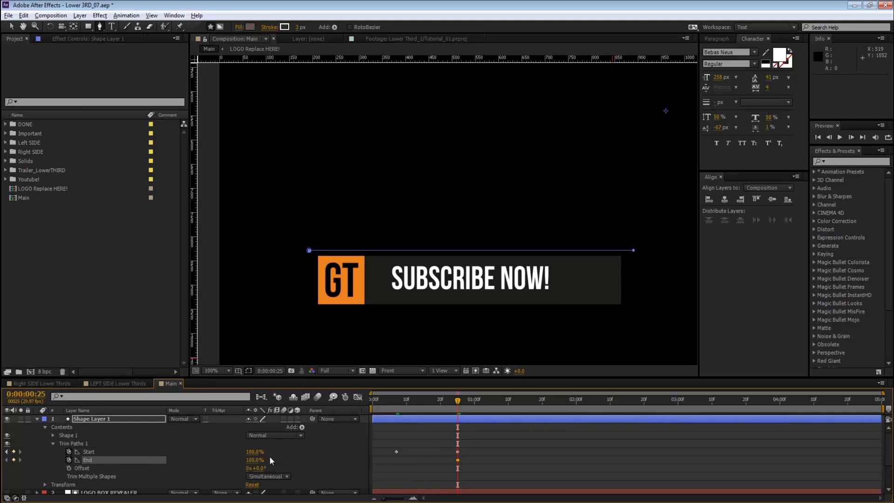
pyautogui.click(396, 401)
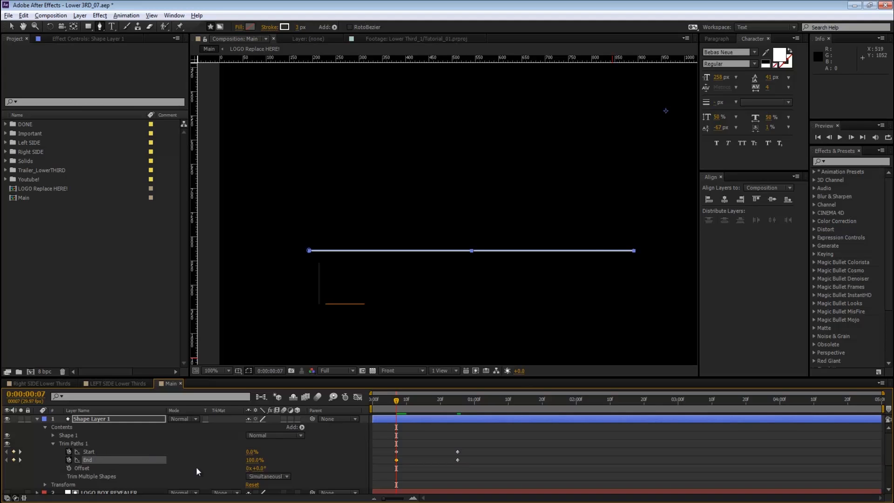
pyautogui.click(456, 405)
pyautogui.click(493, 428)
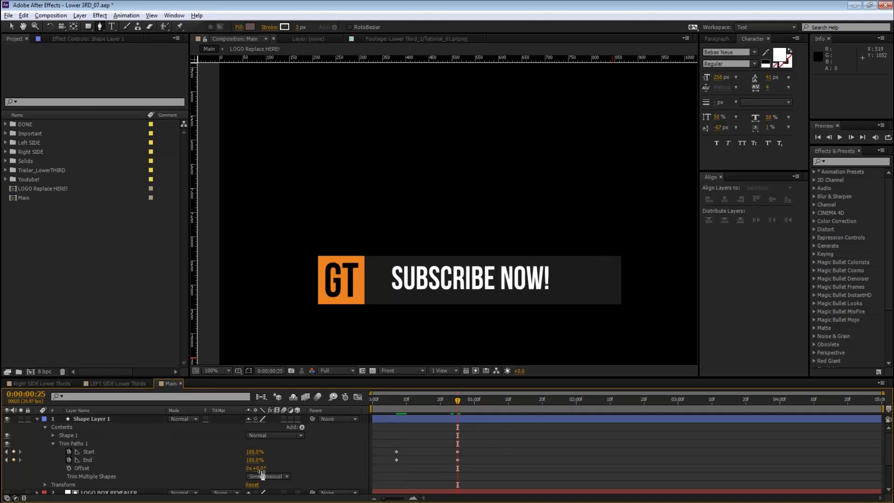
pyautogui.moveTo(254, 462); pyautogui.dragTo(192, 459)
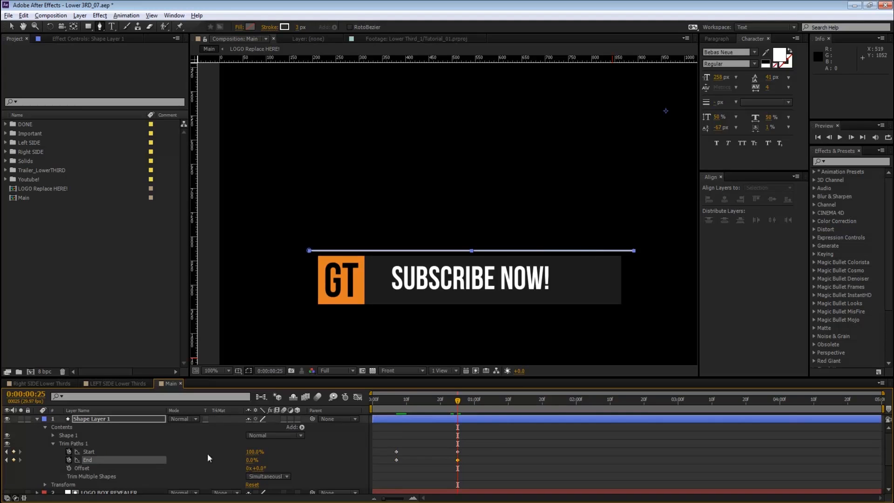
# Step: Try delaying both End keyframes so the last one falls at 0:00:01:02, and check the line's animation
pyautogui.click(402, 439)
pyautogui.moveTo(373, 467); pyautogui.dragTo(489, 458)
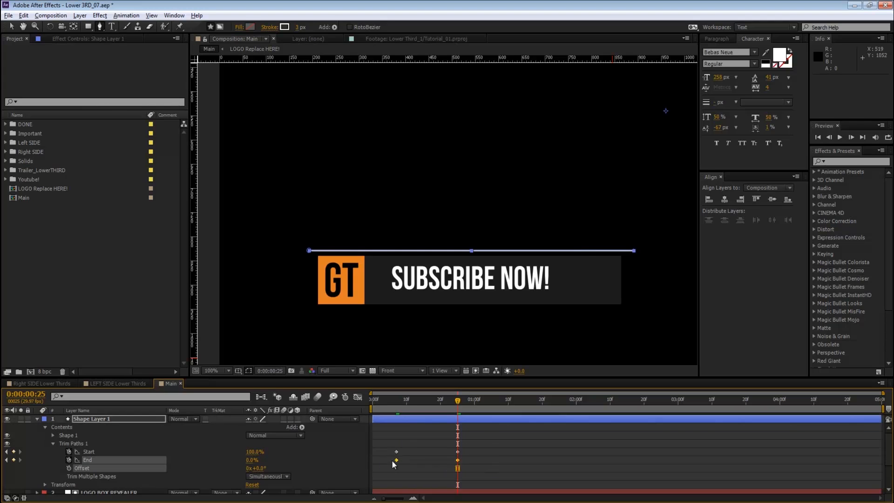
pyautogui.moveTo(397, 460); pyautogui.dragTo(420, 459)
pyautogui.click(442, 460)
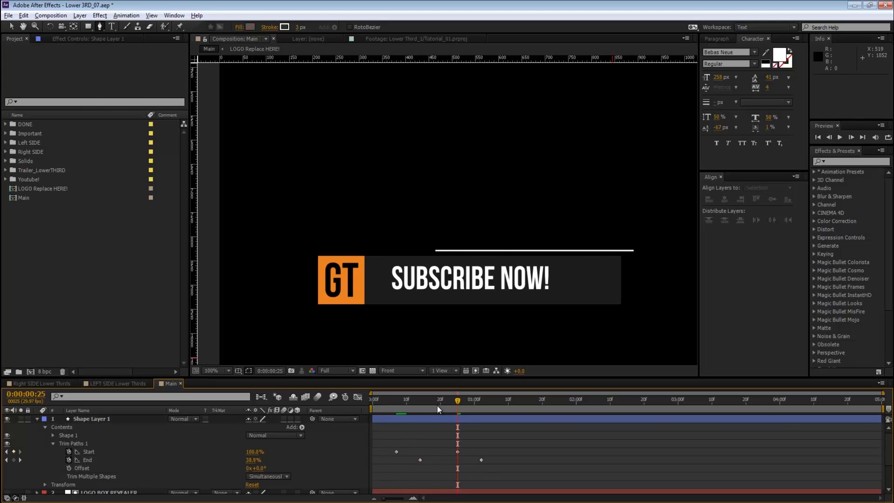
pyautogui.moveTo(436, 404); pyautogui.dragTo(481, 402)
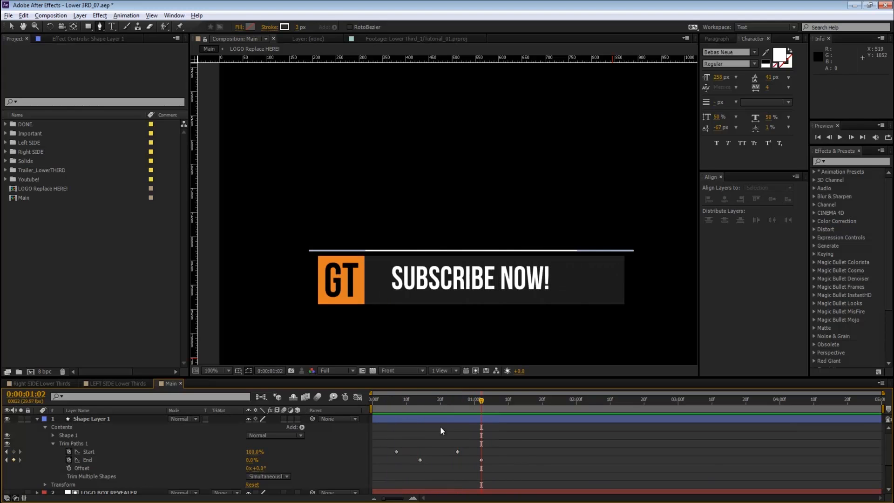
# Step: Undo the End keyframe shift, set End back to 100% and remove all of its keyframes
pyautogui.hotkey('ctrl', 'z')
pyautogui.click(252, 460)
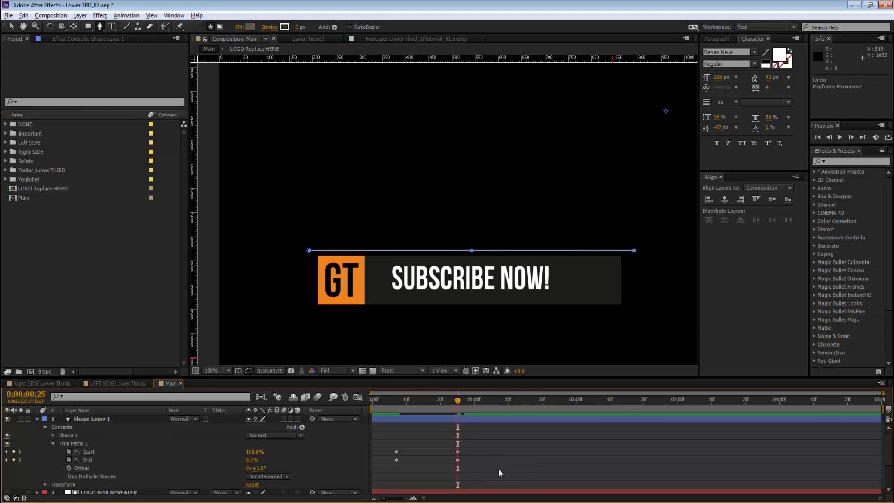
pyautogui.write('100')
pyautogui.press('Return')
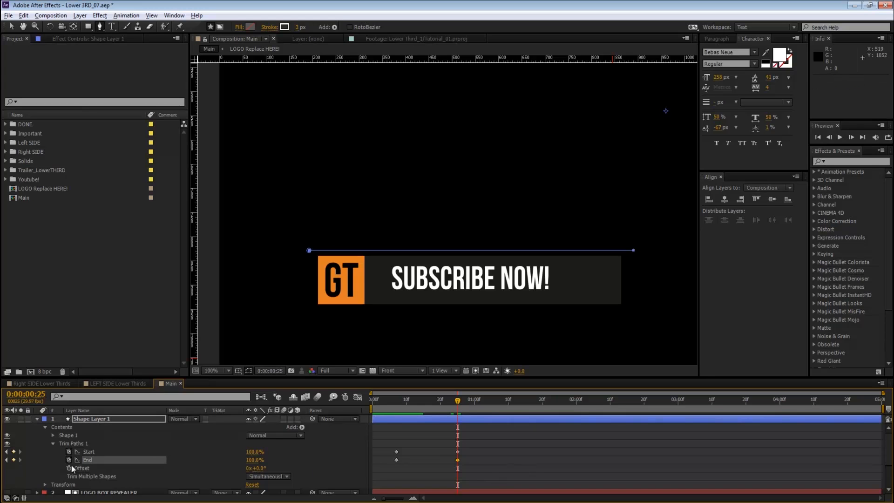
pyautogui.click(68, 460)
# Step: Preview the line's Start trim animation from the beginning of the composition
pyautogui.press('Home')
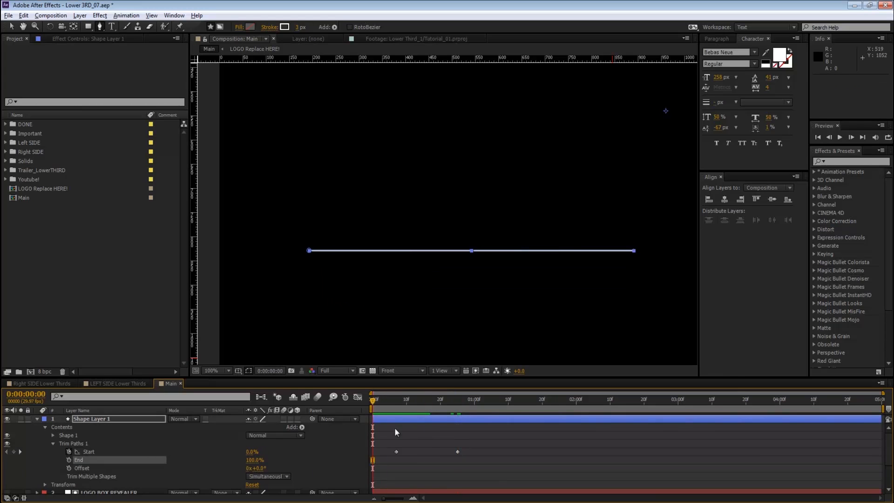
pyautogui.click(426, 435)
pyautogui.press('space')
# Step: Keyframe the line's Trim Paths End from 0% at 0:00:00:07 to 100% at 0:00:00:25
pyautogui.moveTo(428, 402); pyautogui.dragTo(398, 402)
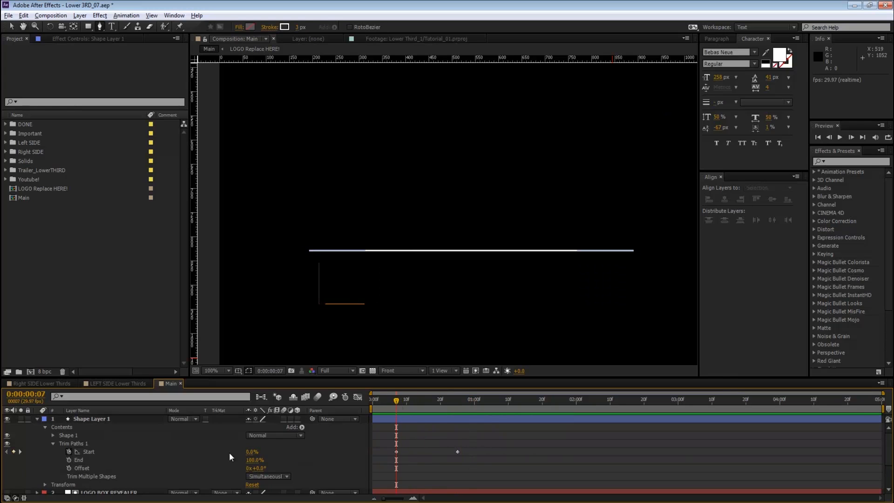
pyautogui.moveTo(250, 454); pyautogui.dragTo(362, 454)
pyautogui.hotkey('ctrl', 'z')
pyautogui.click(68, 461)
pyautogui.moveTo(249, 460); pyautogui.dragTo(159, 464)
pyautogui.press('space')
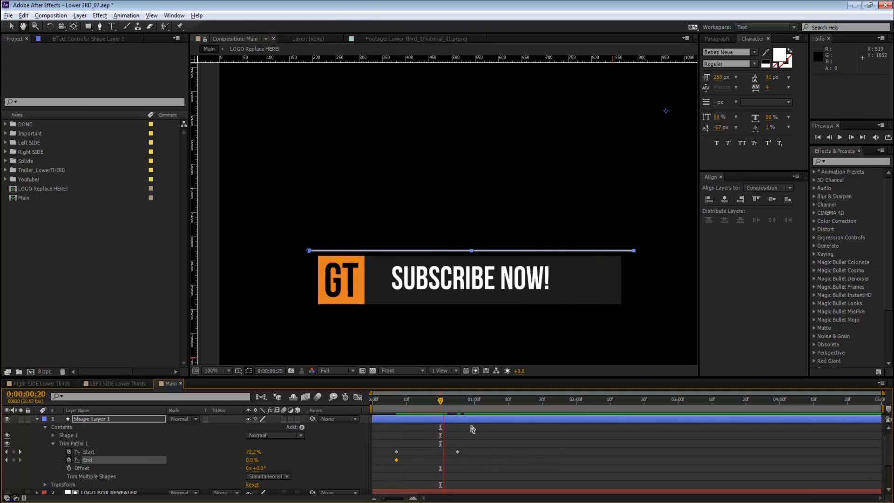
pyautogui.click(456, 402)
pyautogui.moveTo(249, 461); pyautogui.dragTo(422, 460)
pyautogui.click(430, 437)
# Step: Select the Trim Paths Start and End keyframes at 0:00:00:07
pyautogui.click(386, 404)
pyautogui.moveTo(387, 403); pyautogui.dragTo(397, 403)
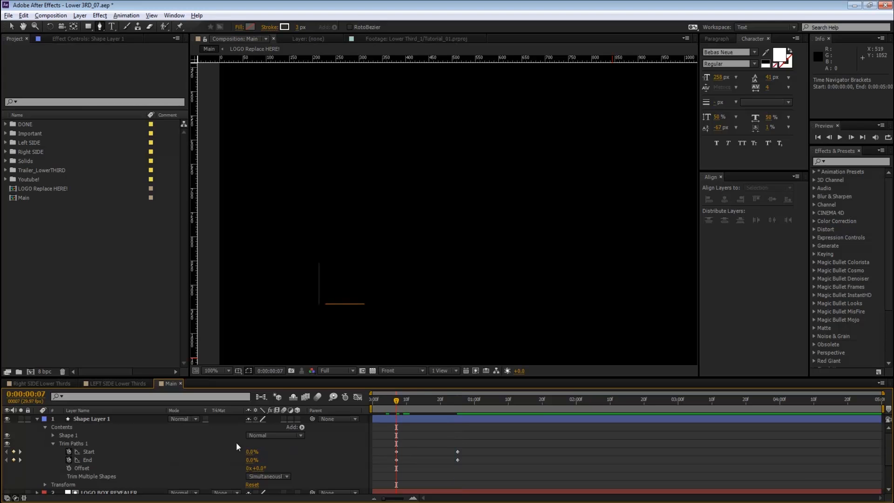
pyautogui.moveTo(236, 442); pyautogui.dragTo(264, 460)
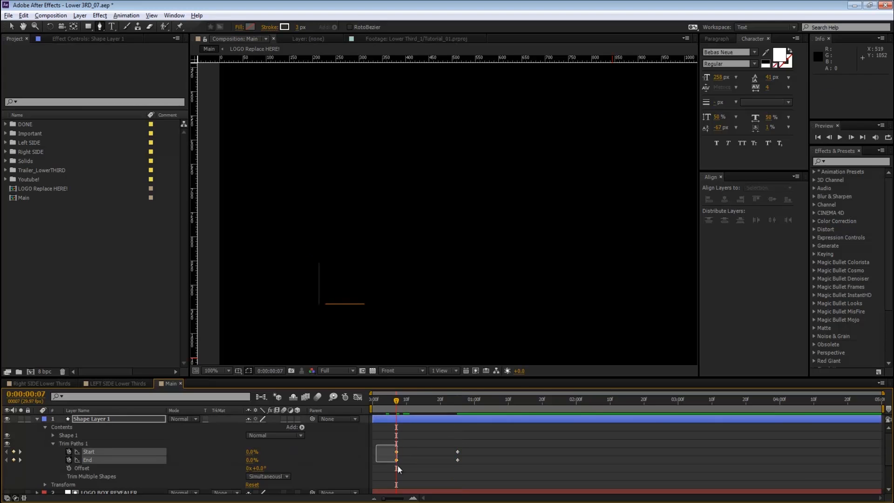